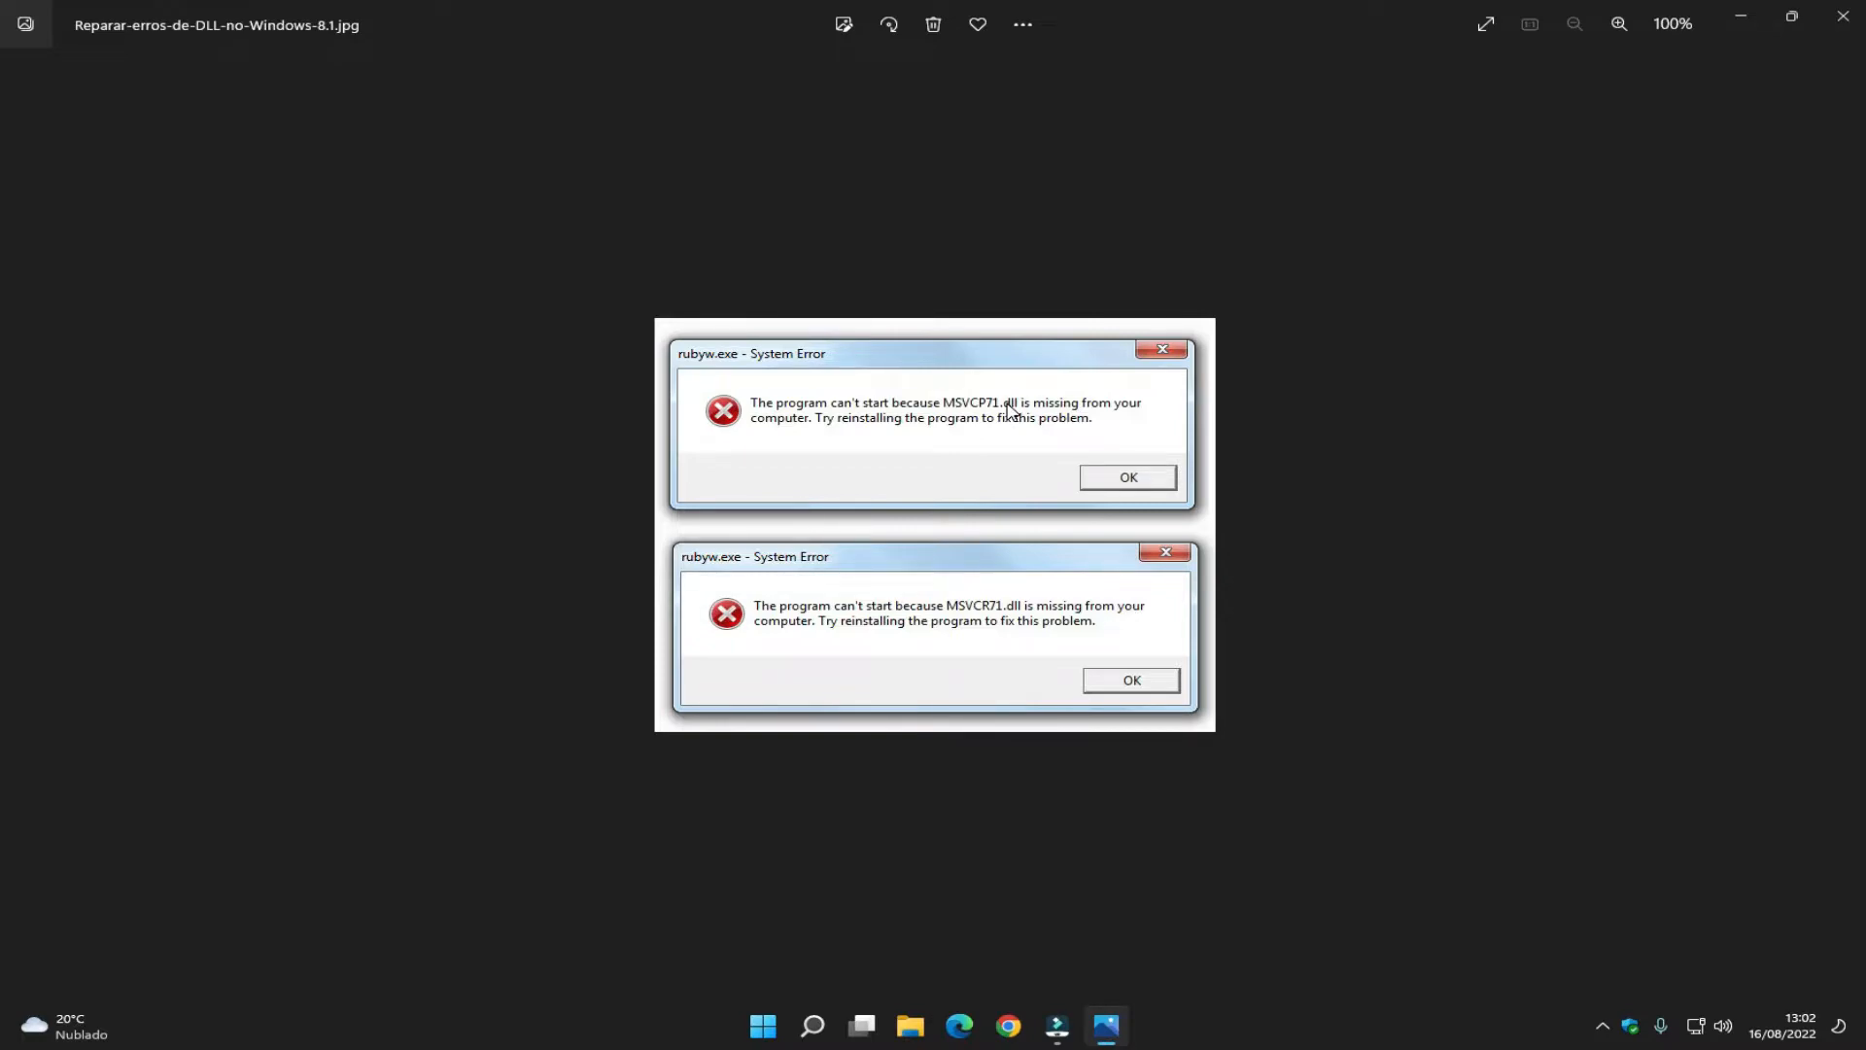
- Close the DLL error image and open the list of installed programs in the Control Panel
left_click(1843, 17)
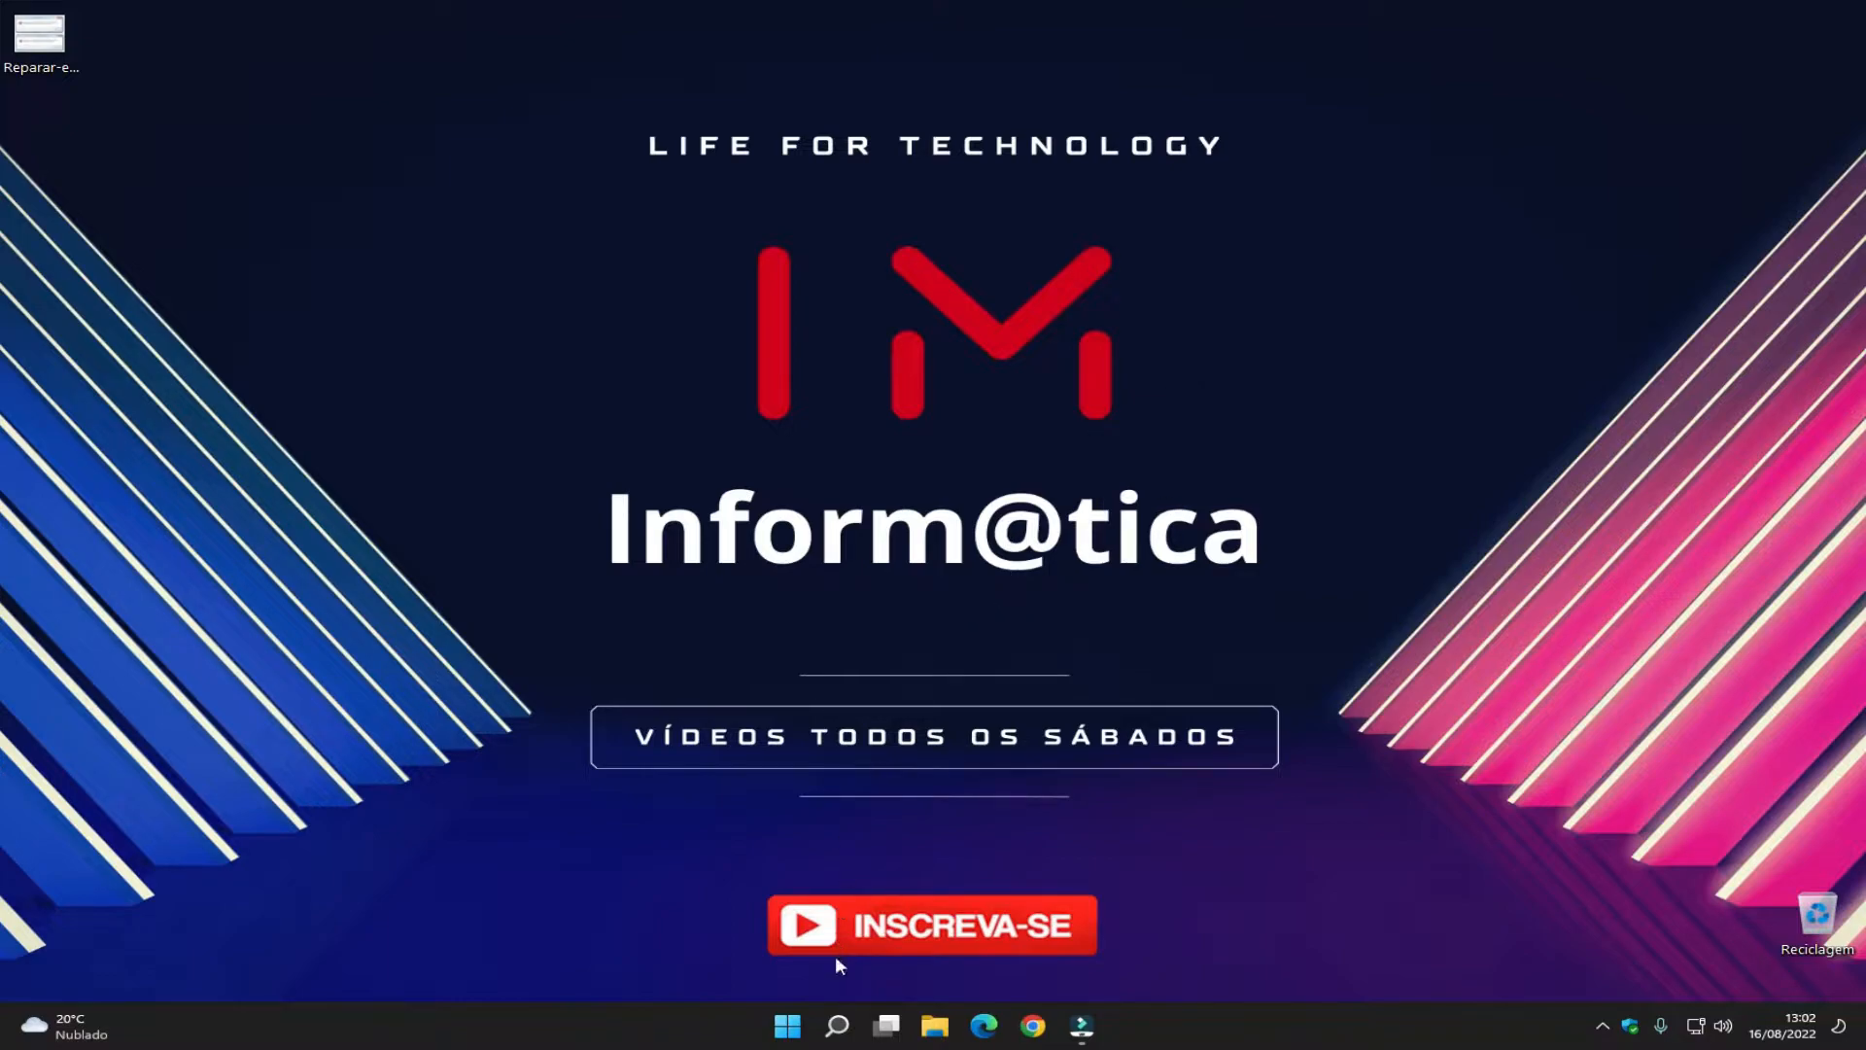
left_click(837, 1025)
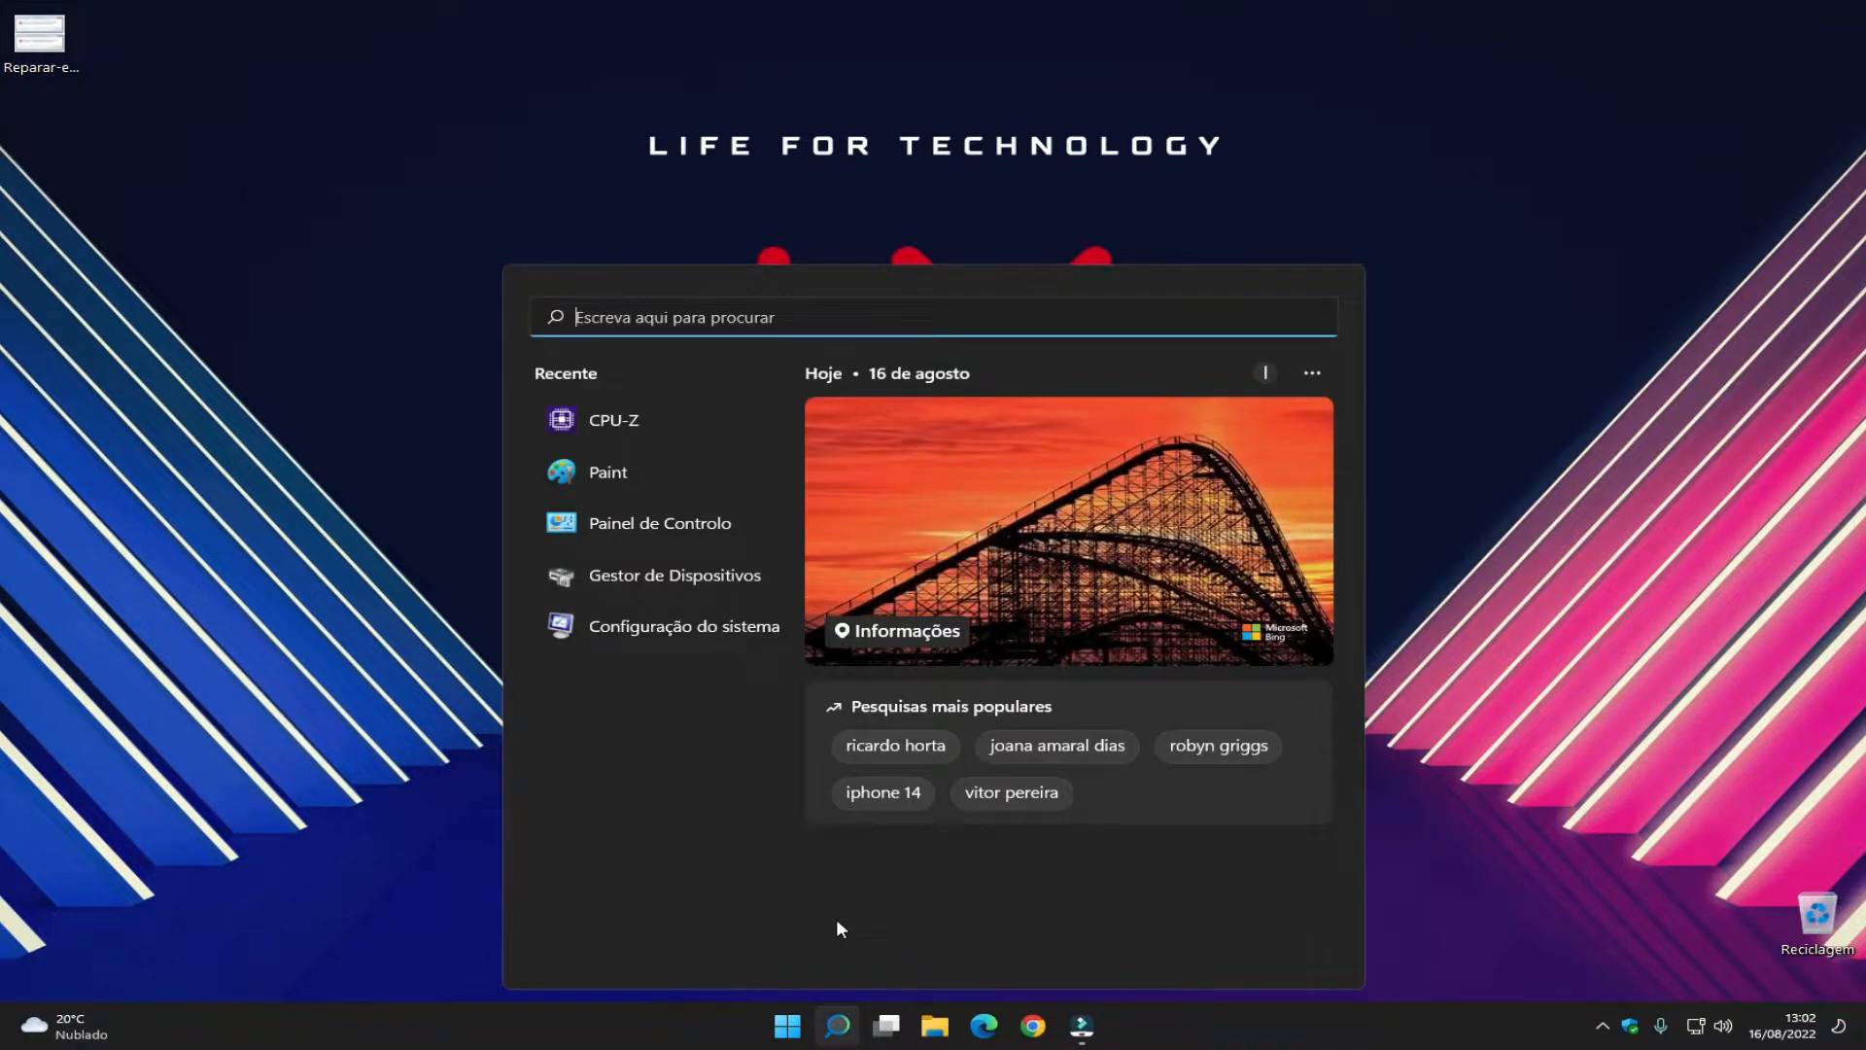
type("painel")
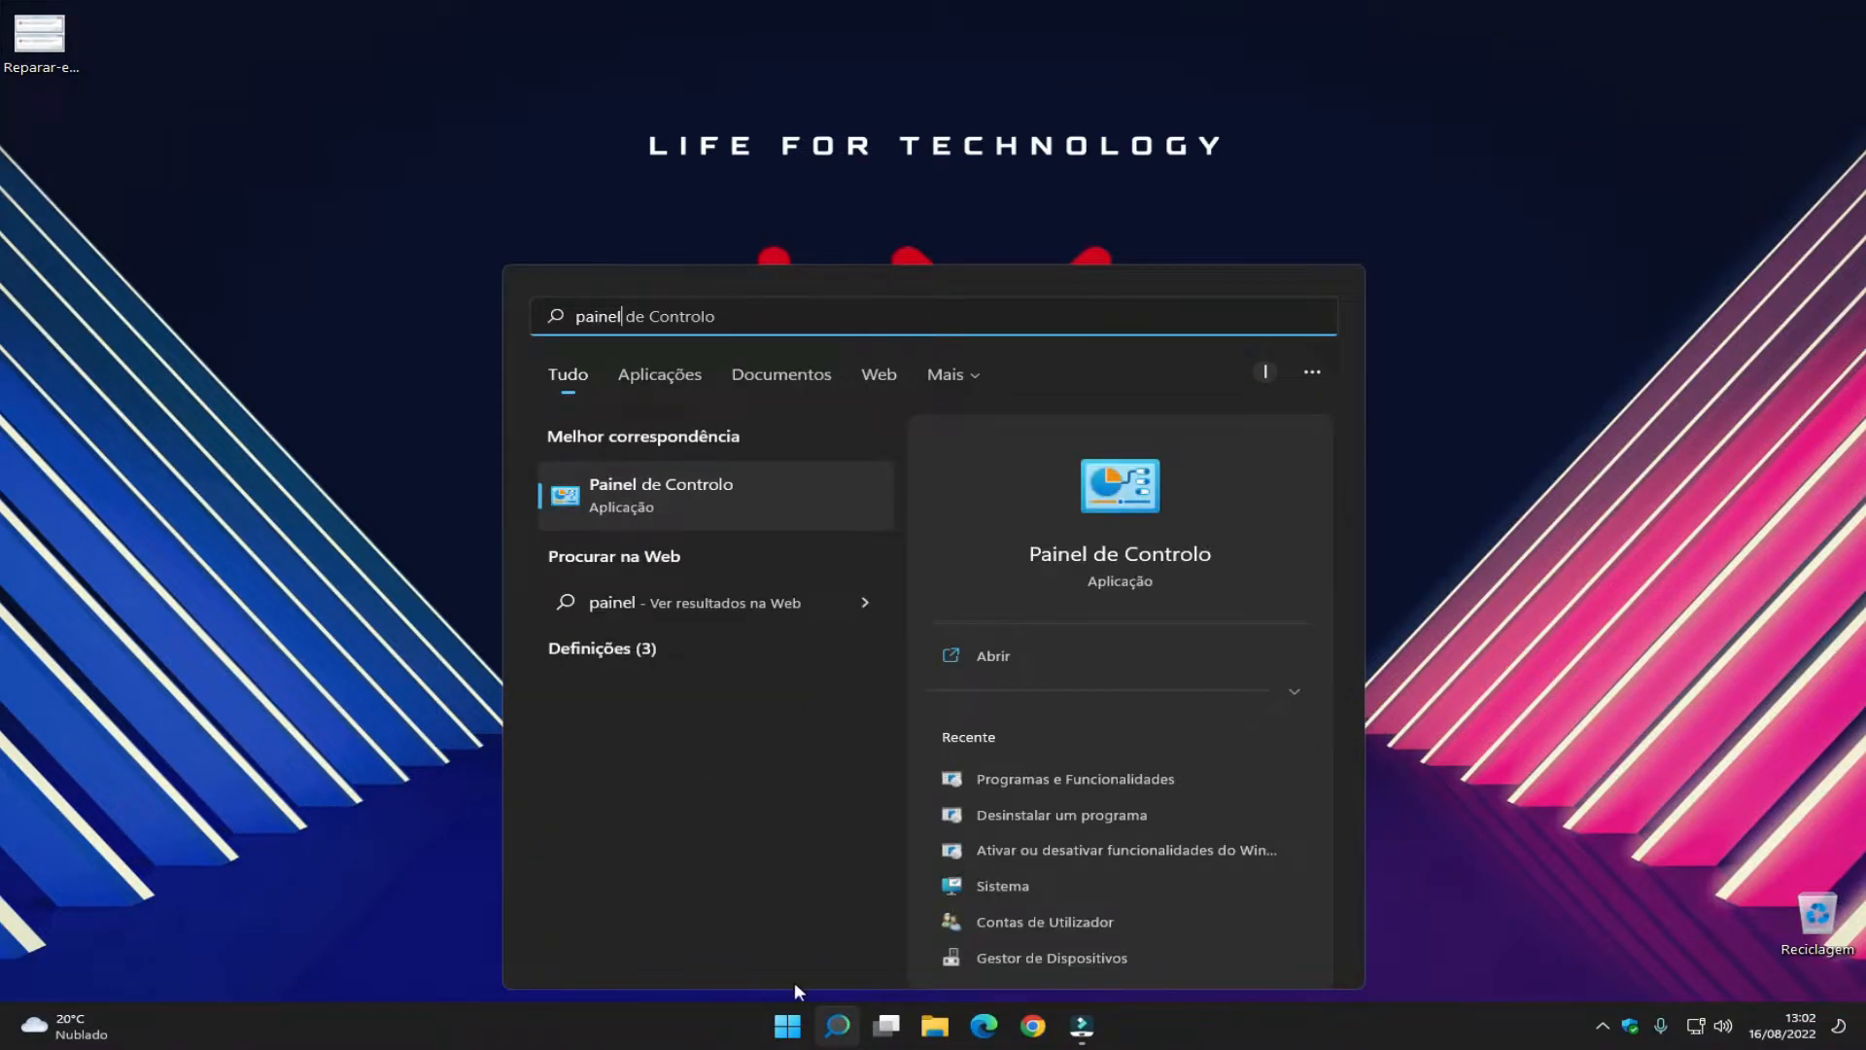
left_click(696, 496)
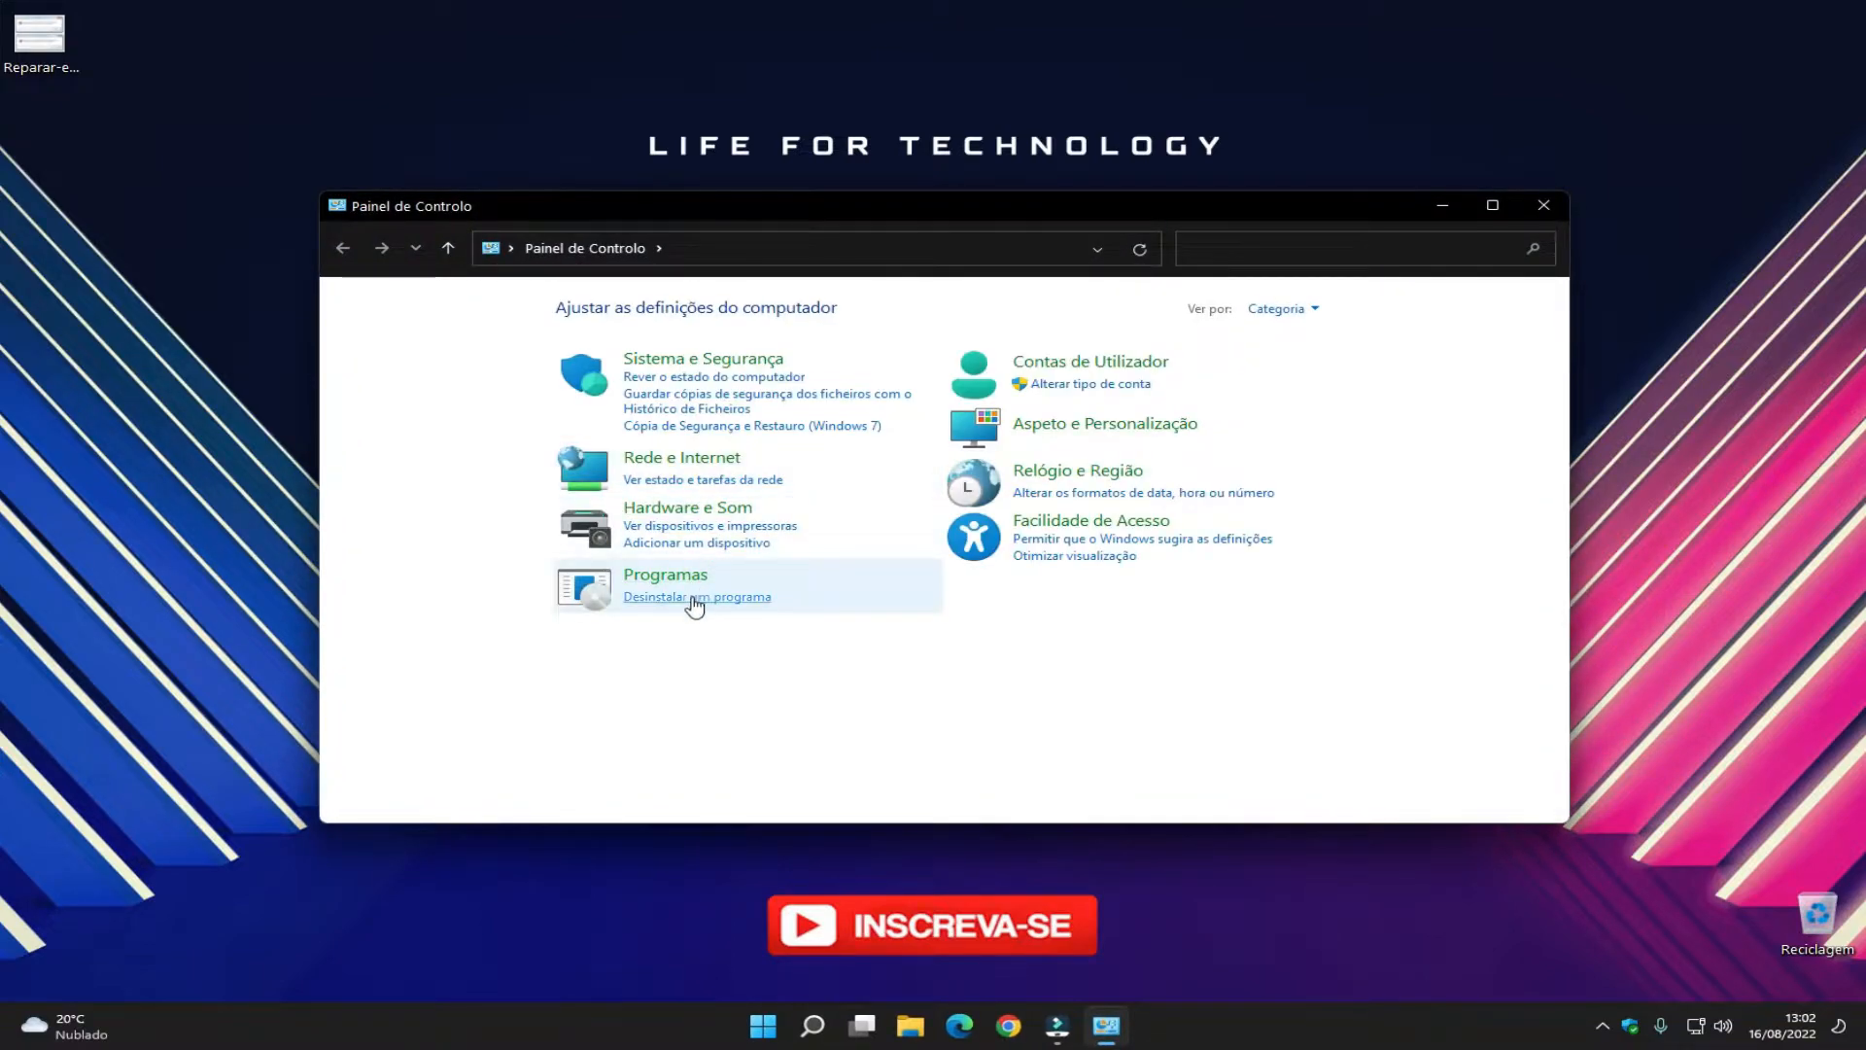
left_click(694, 597)
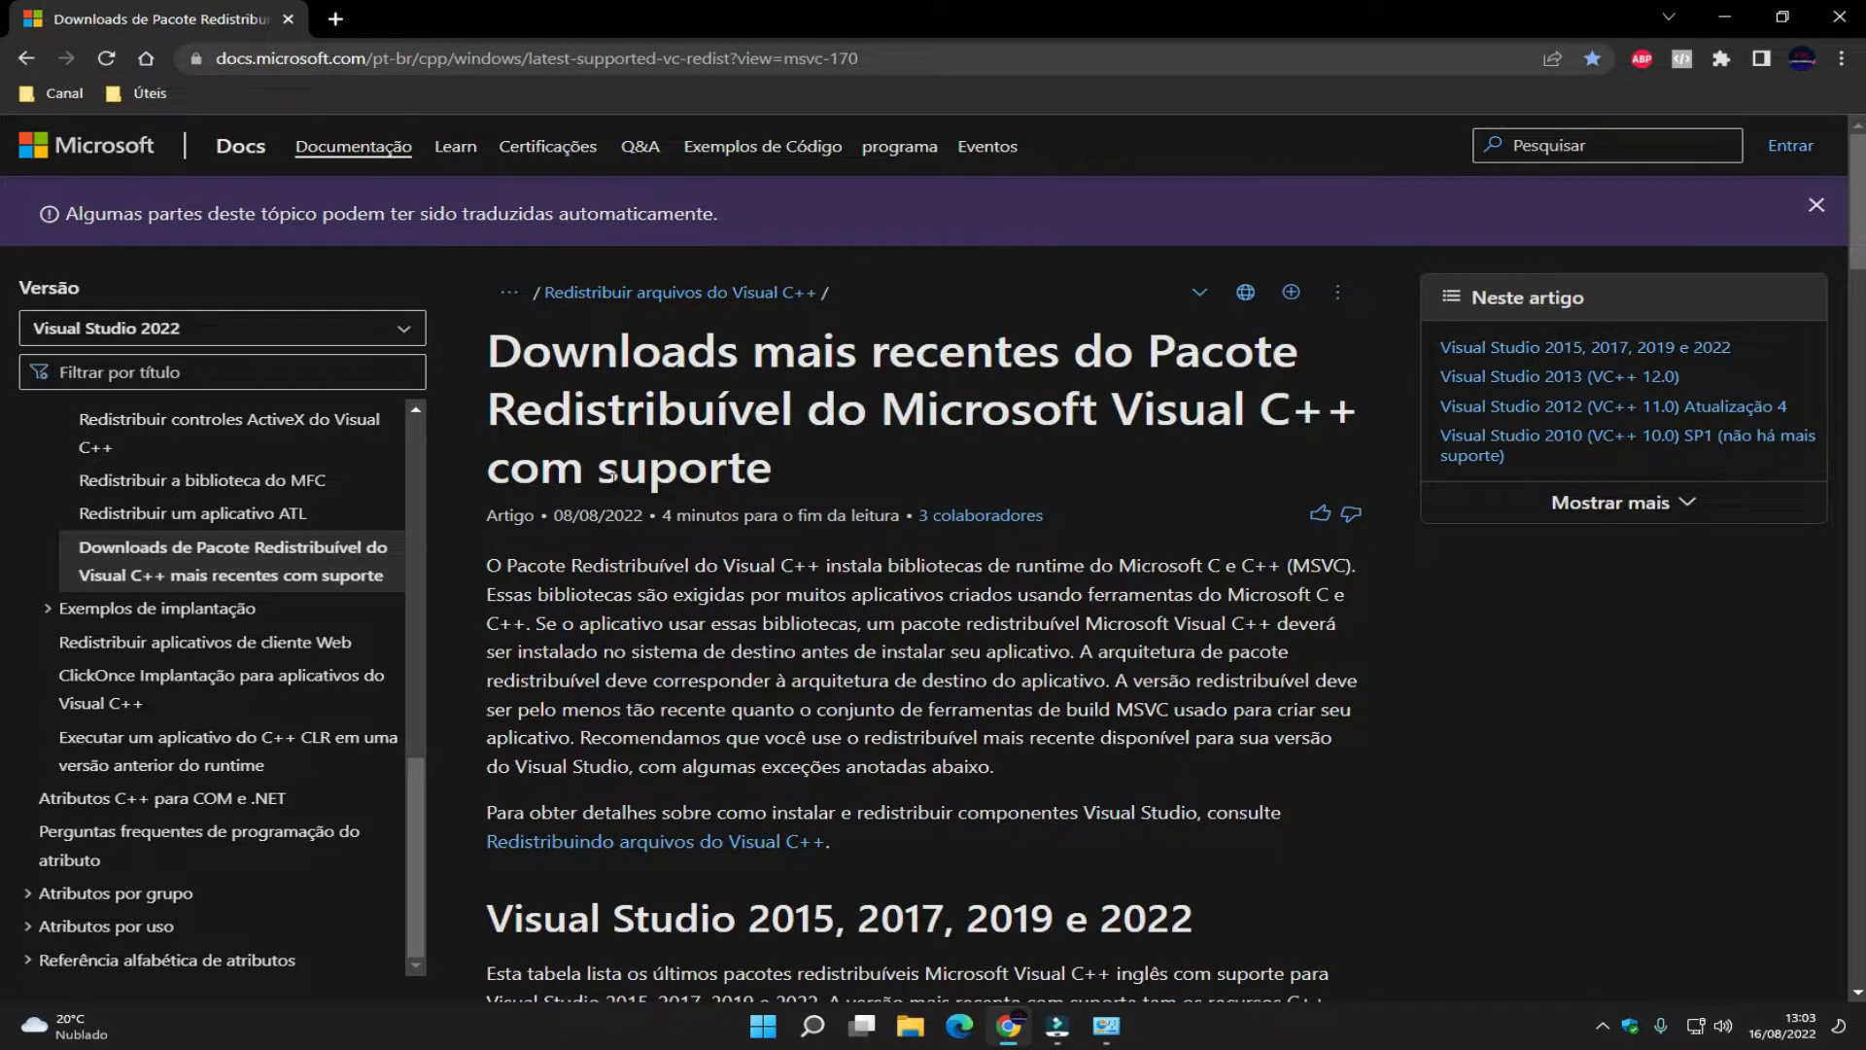
- Find the Visual Studio 2015, 2017, 2019 and 2022 download table on Microsoft's Visual C++ redistributable page in Chrome
scroll(612, 475, "down", 2)
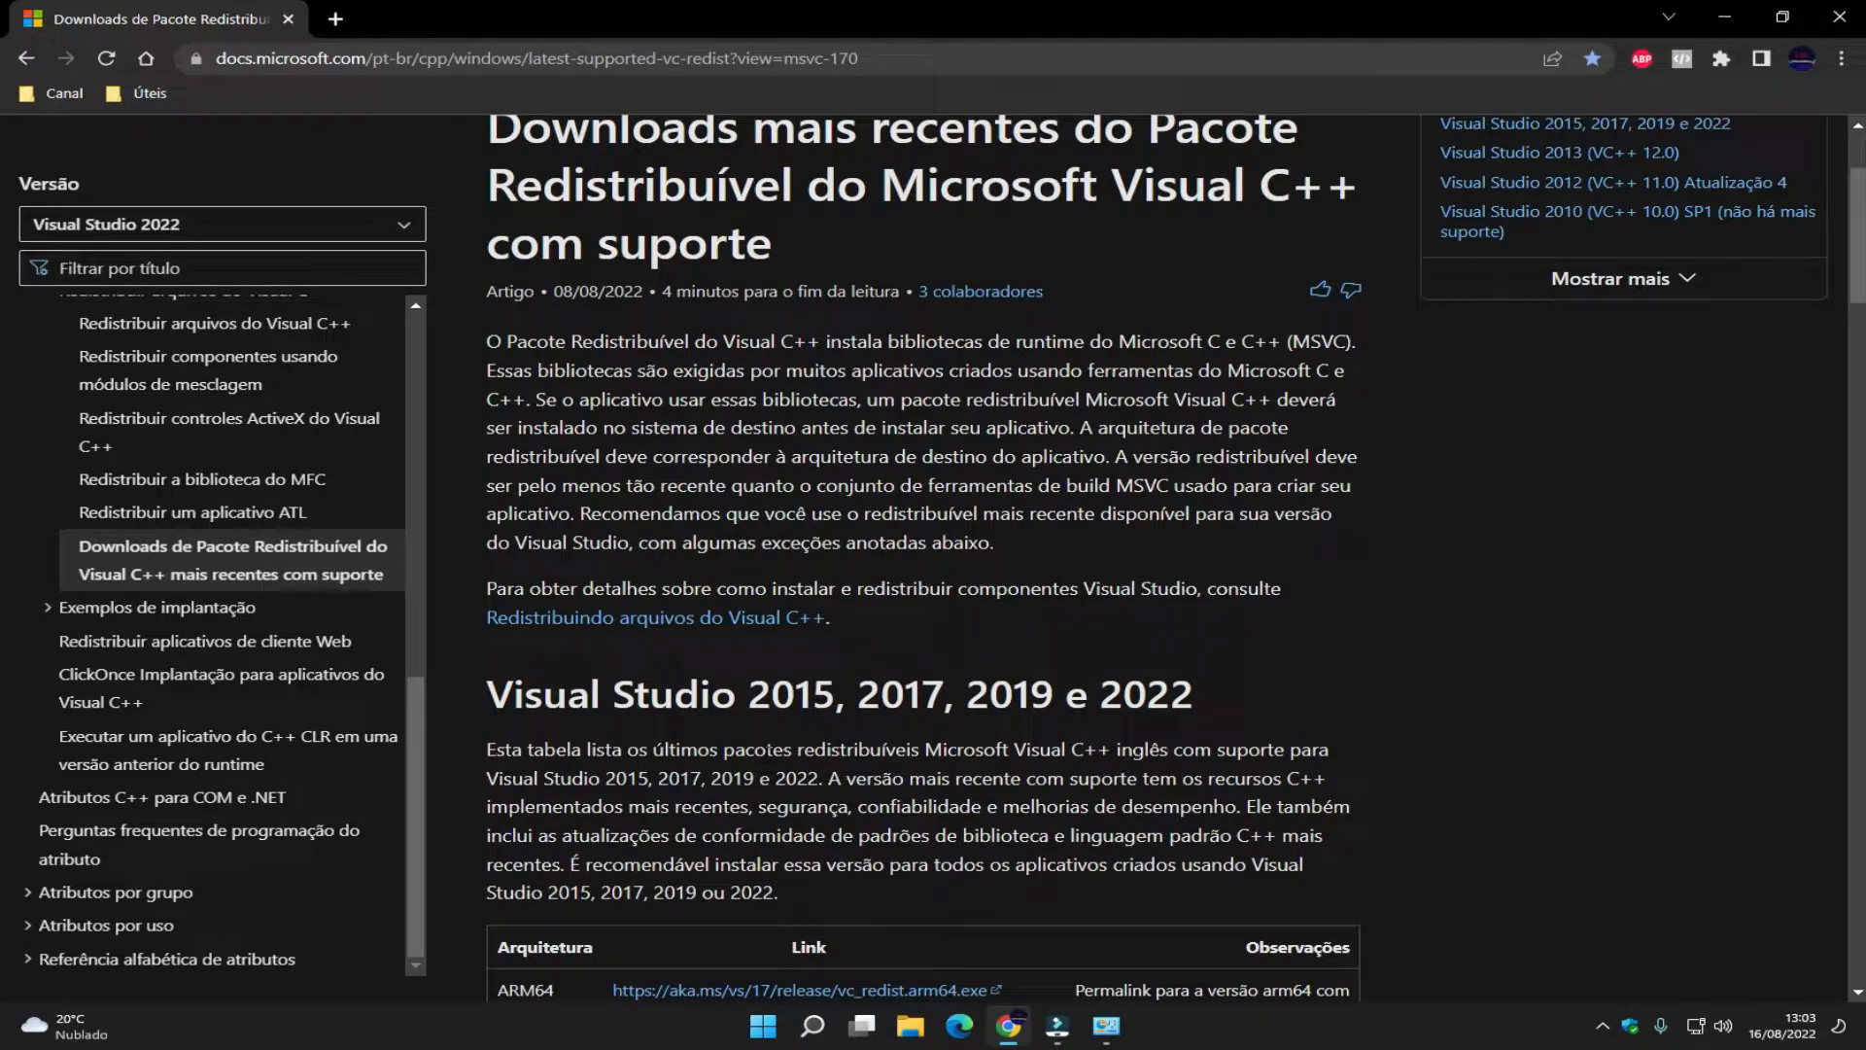
scroll(923, 554, "down", 2)
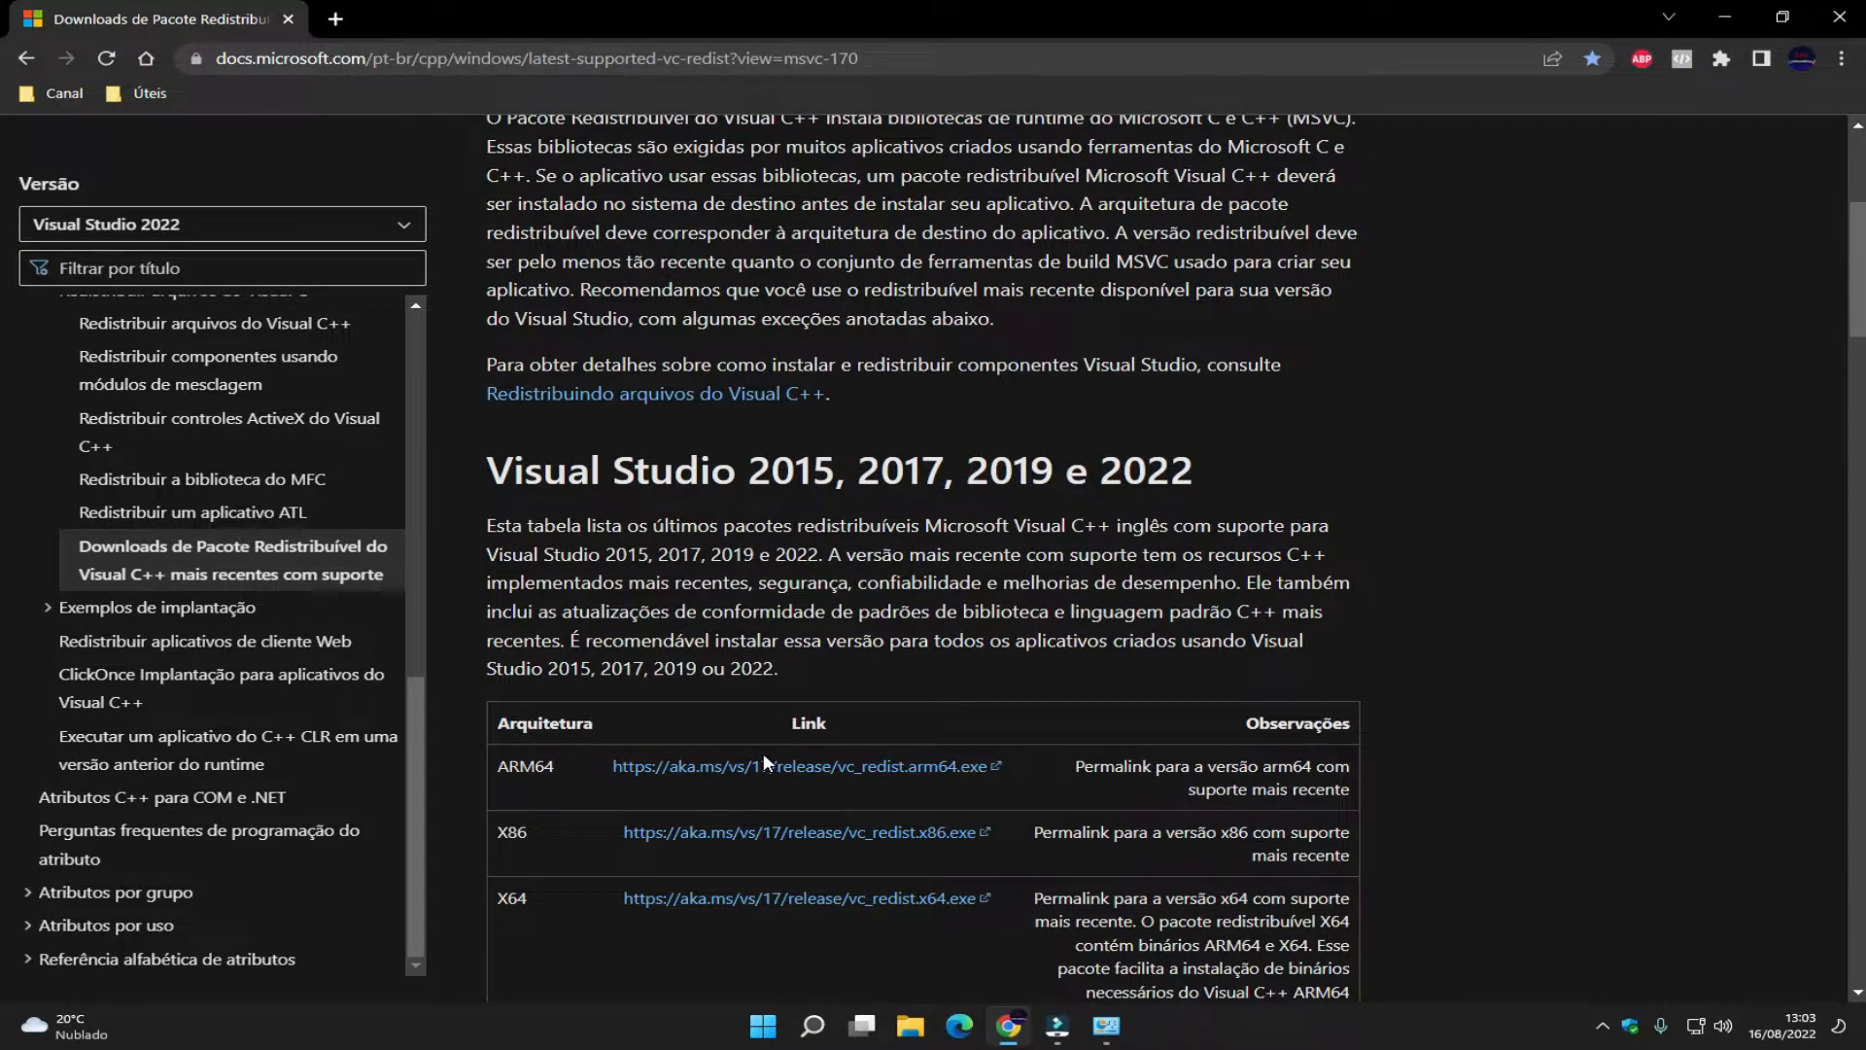
scroll(764, 757, "down", 1)
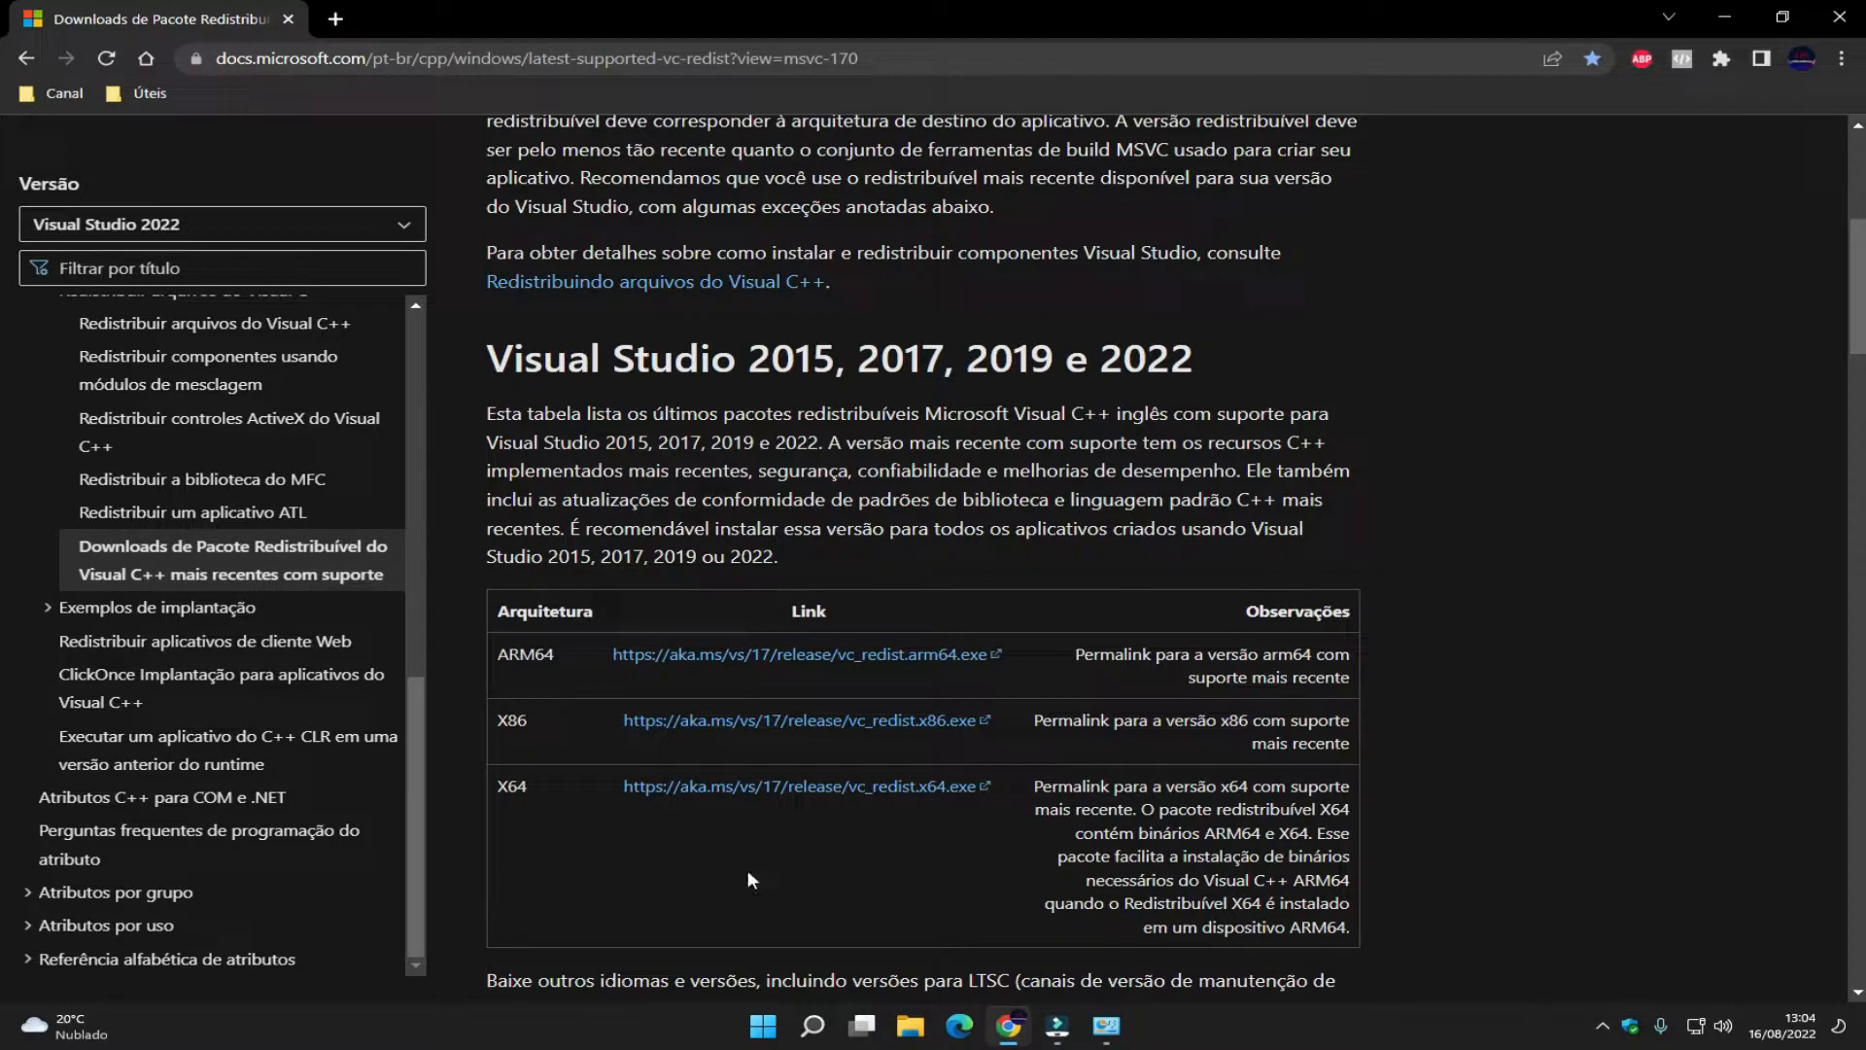
- Check the computer's system type on the About page of Windows Settings and close Settings
left_click(764, 1033)
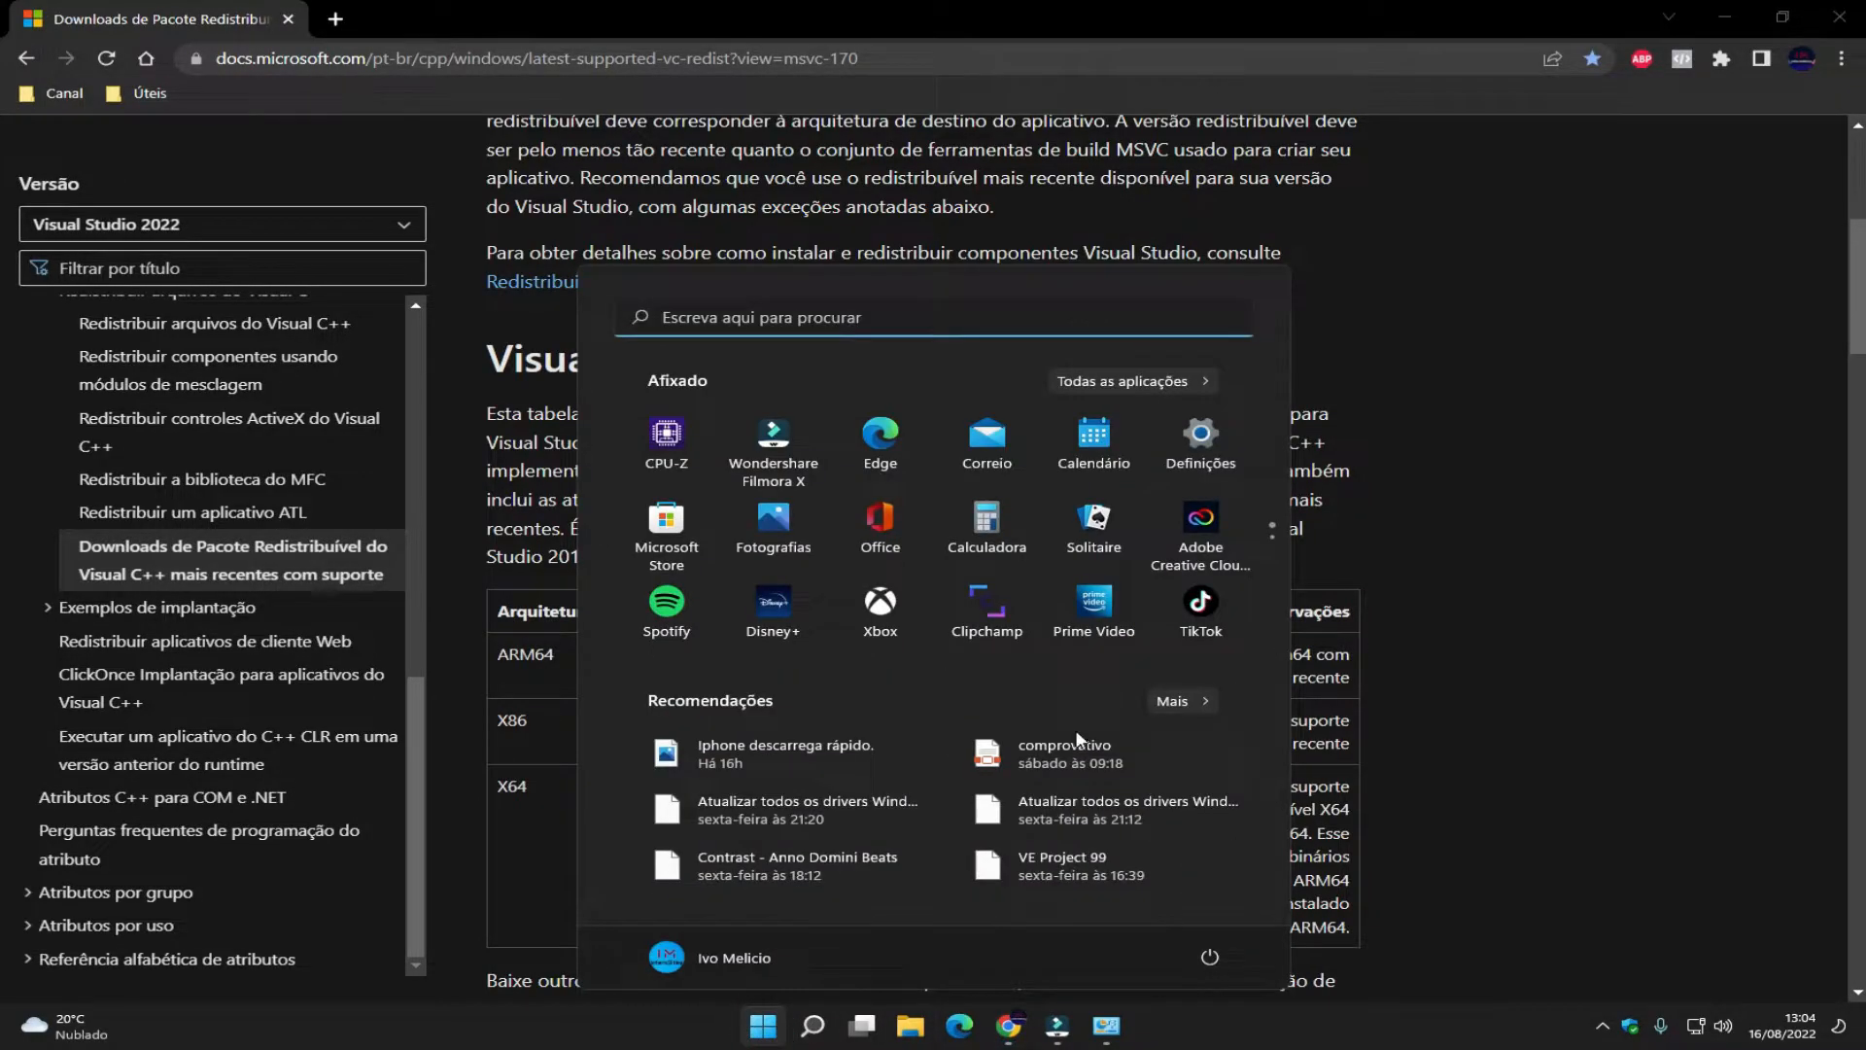
left_click(1201, 445)
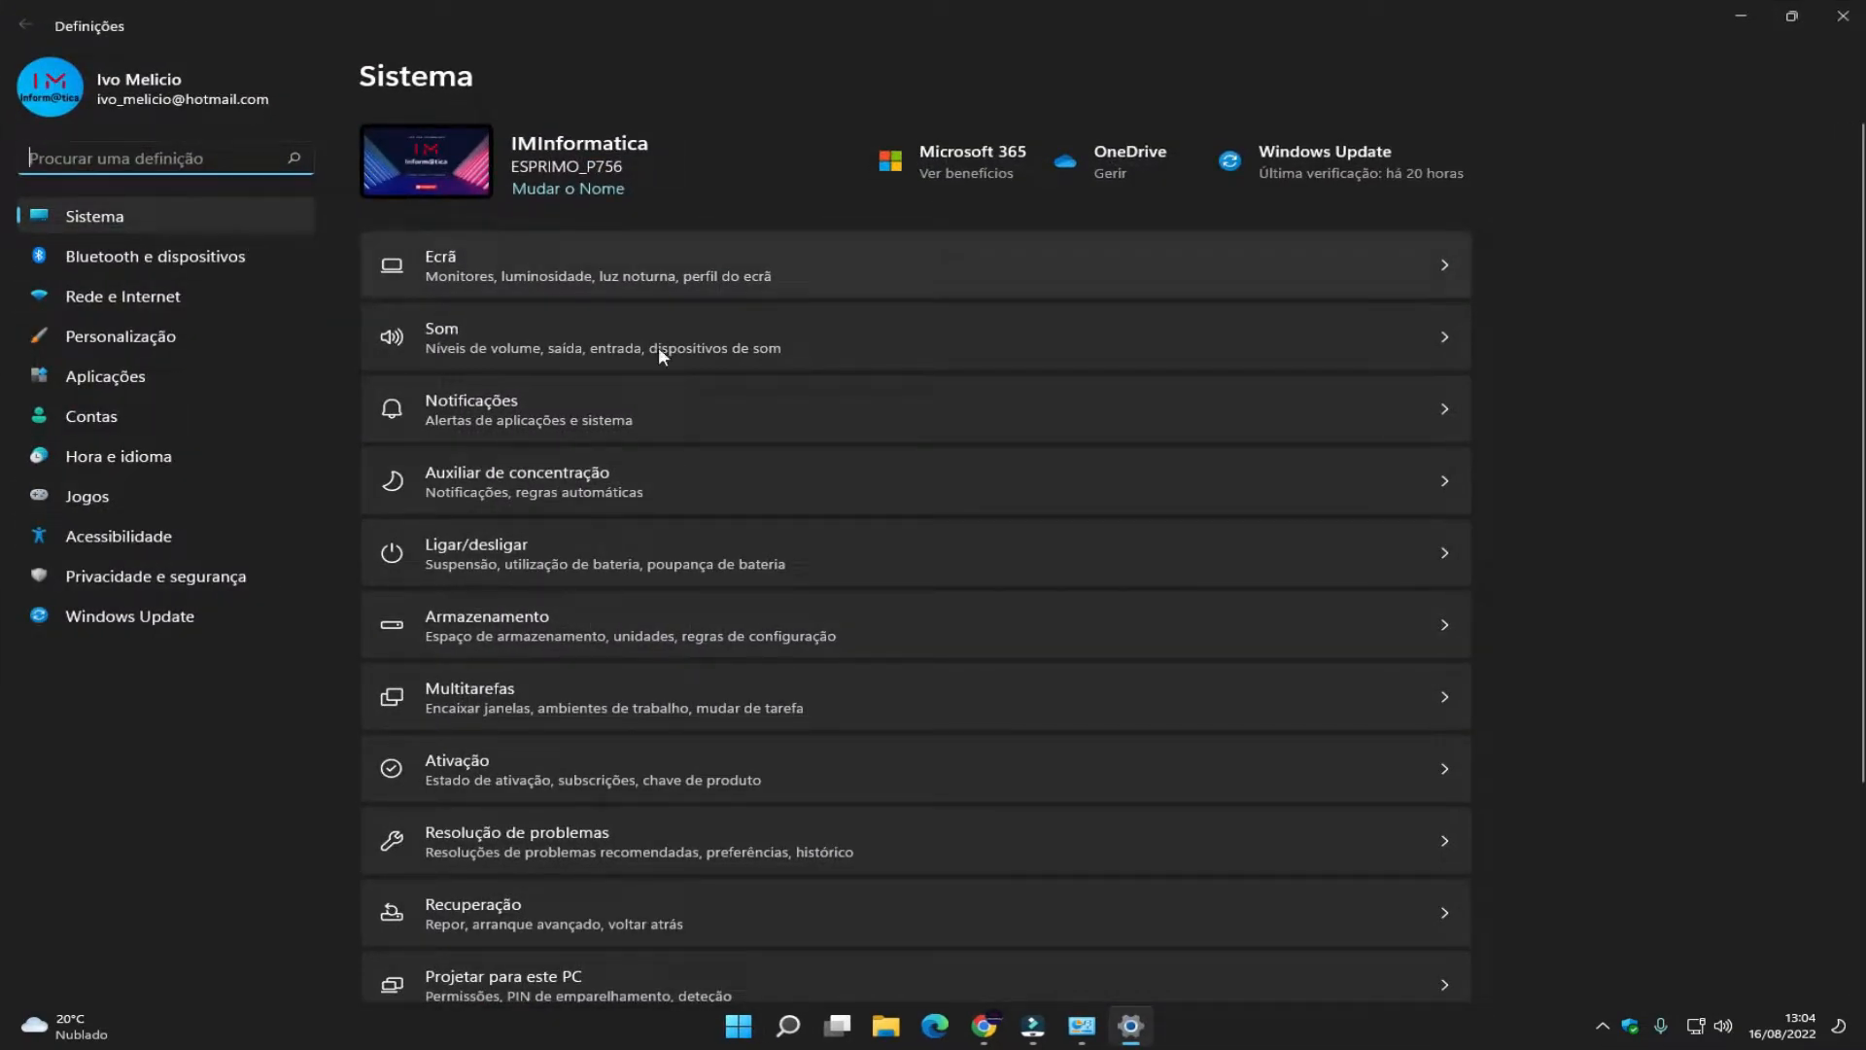
scroll(663, 457, "down", 3)
left_click(458, 926)
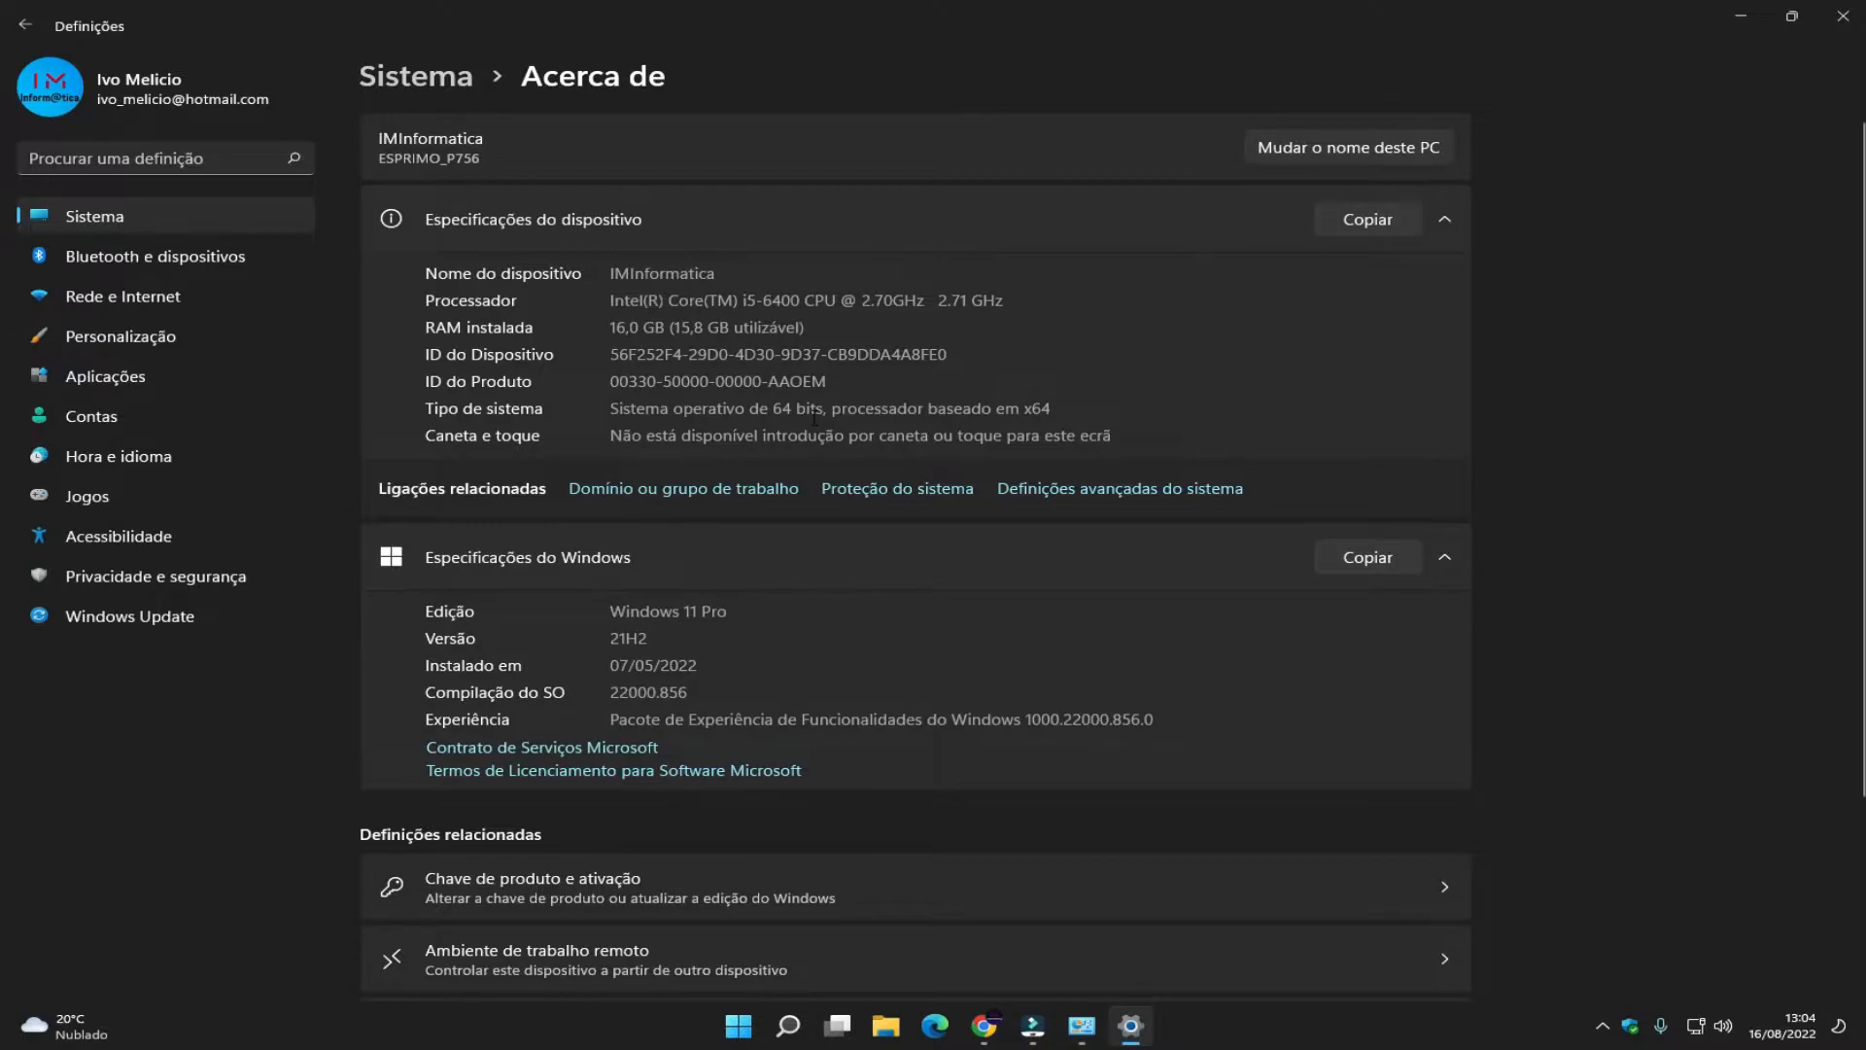
left_click(1842, 16)
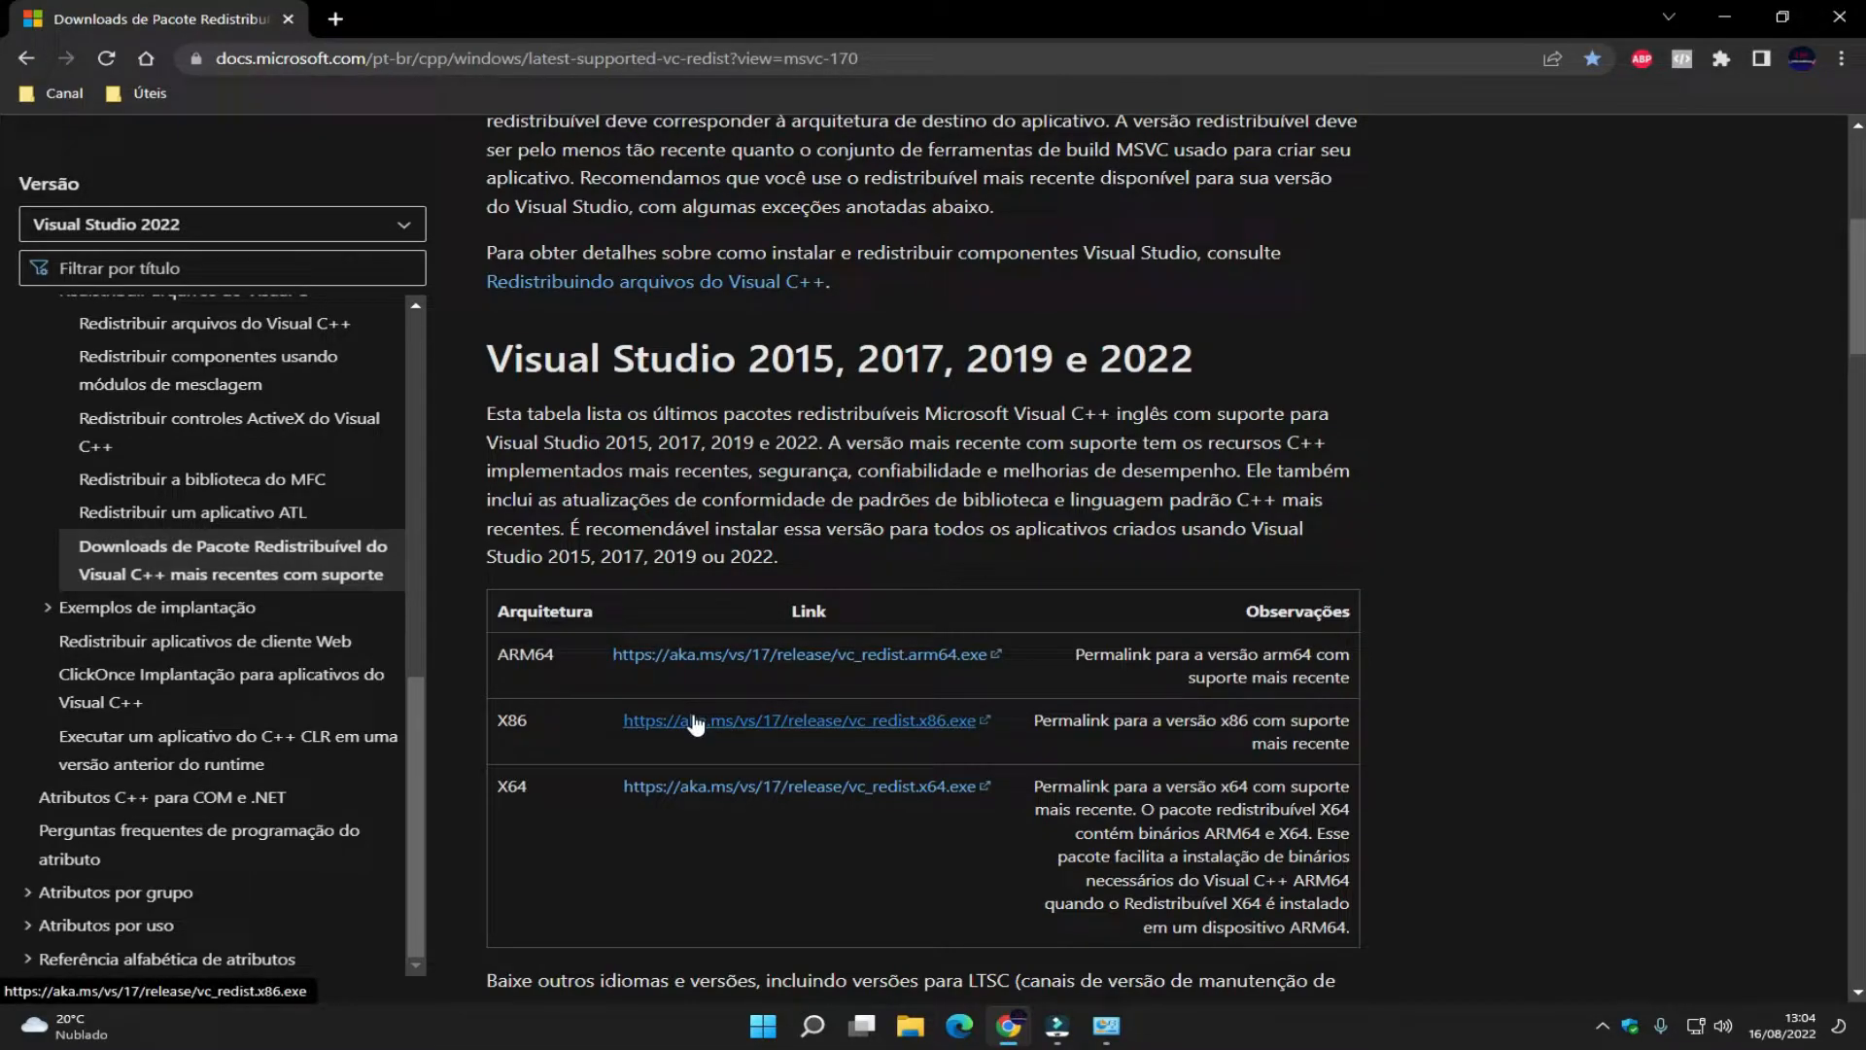
- Download the X64 redistributable for Visual Studio 2015–2022 and review the Visual Studio 2013 and 2012 download sections
left_click(737, 791)
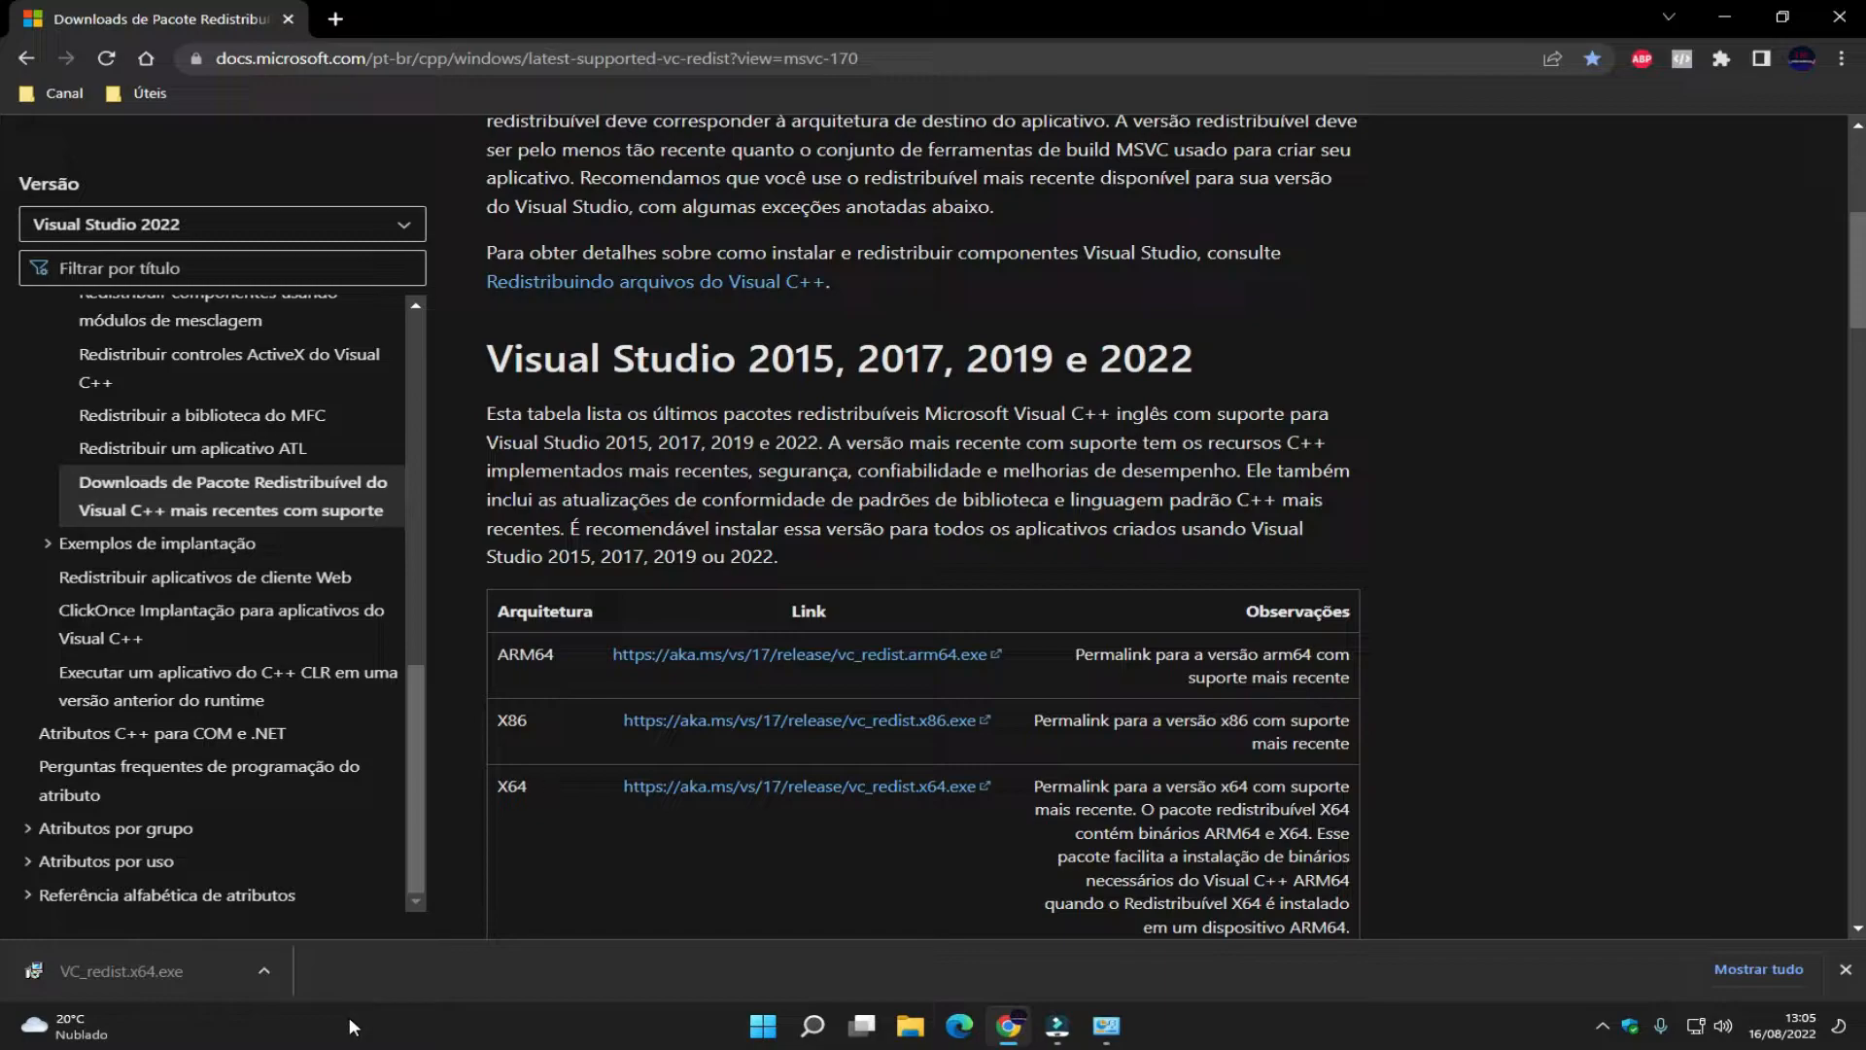
scroll(1246, 737, "down", 5)
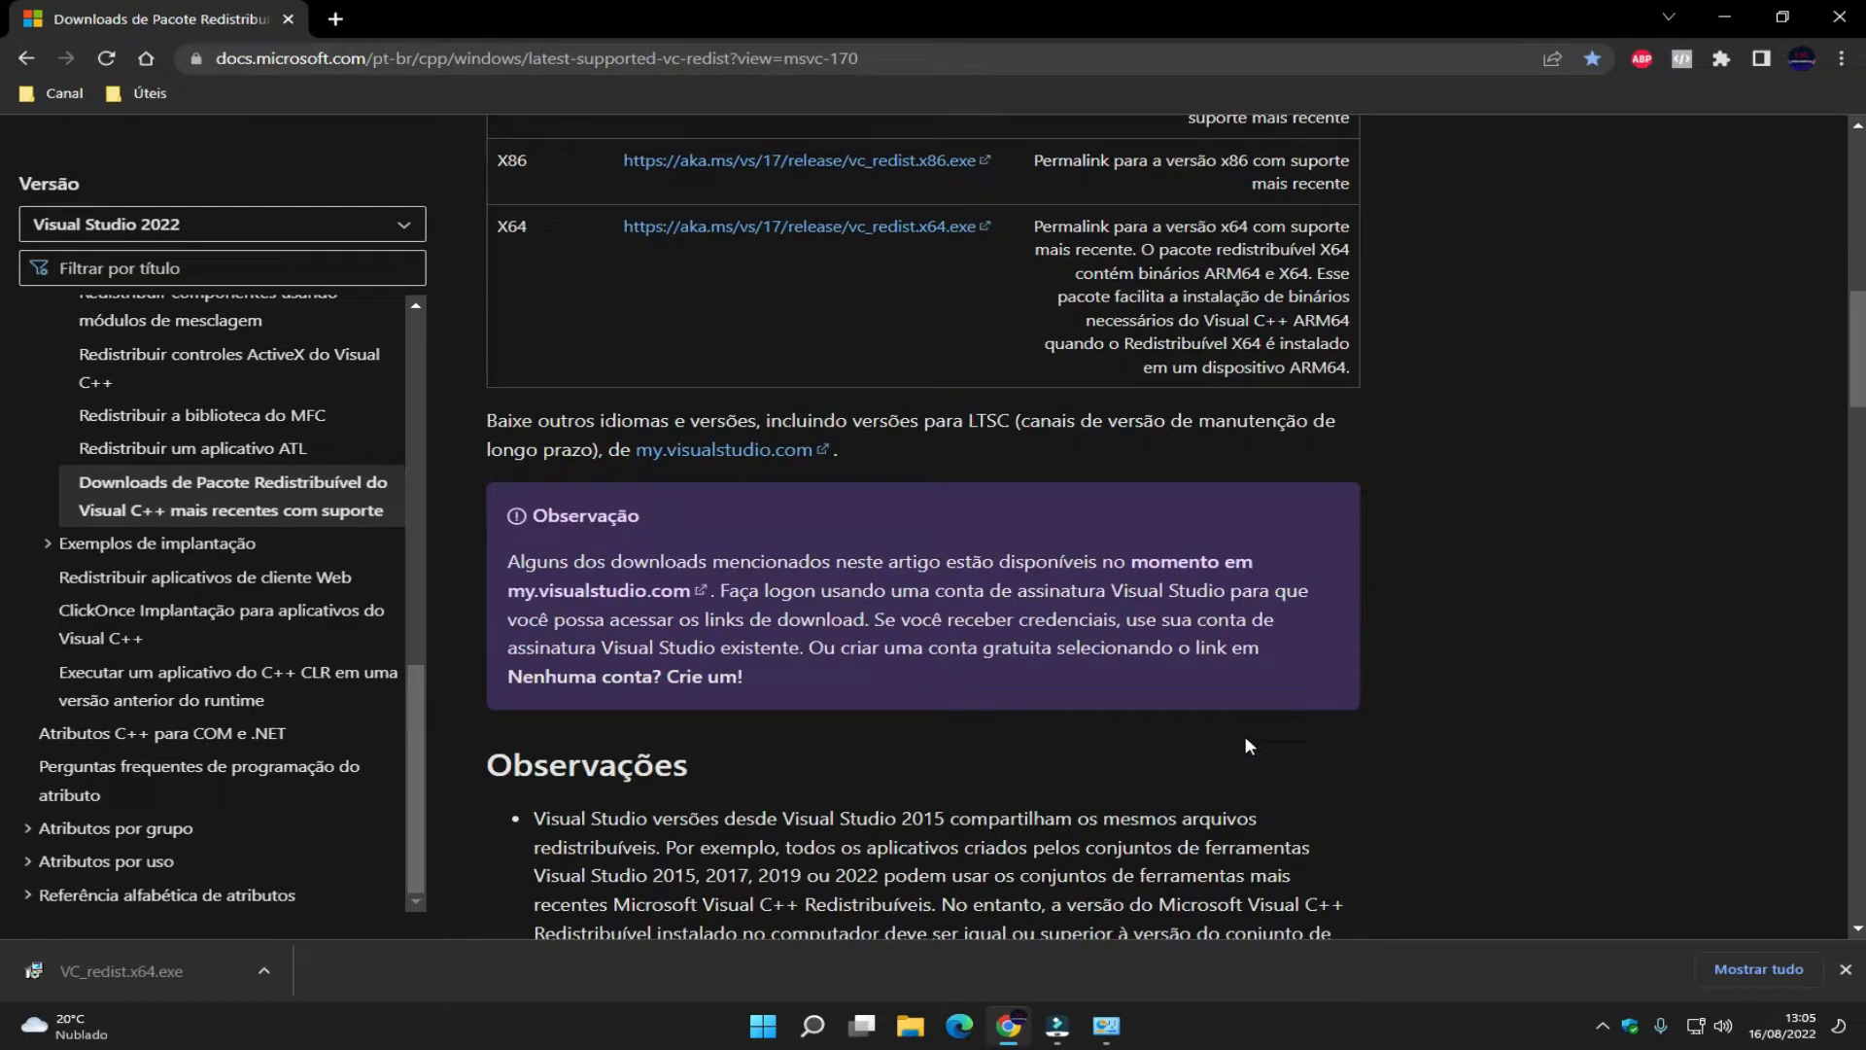
scroll(1245, 737, "down", 10)
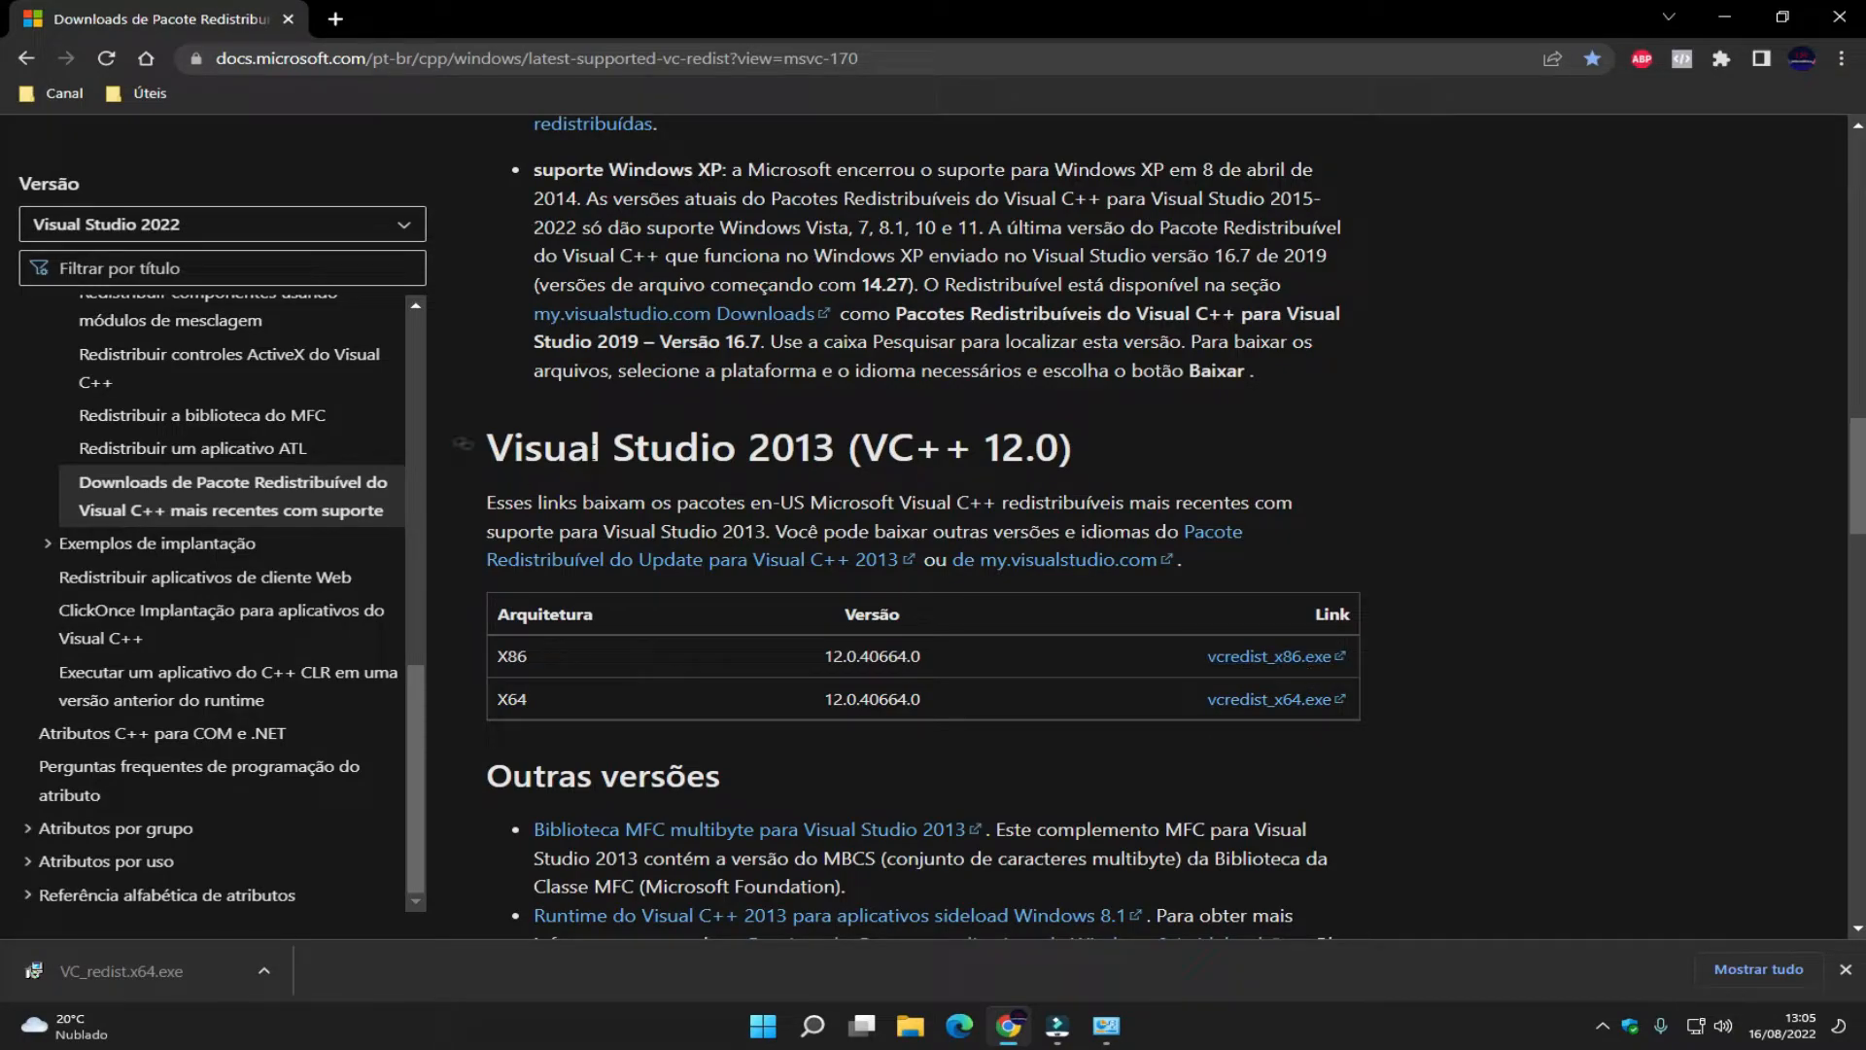
scroll(806, 428, "down", 7)
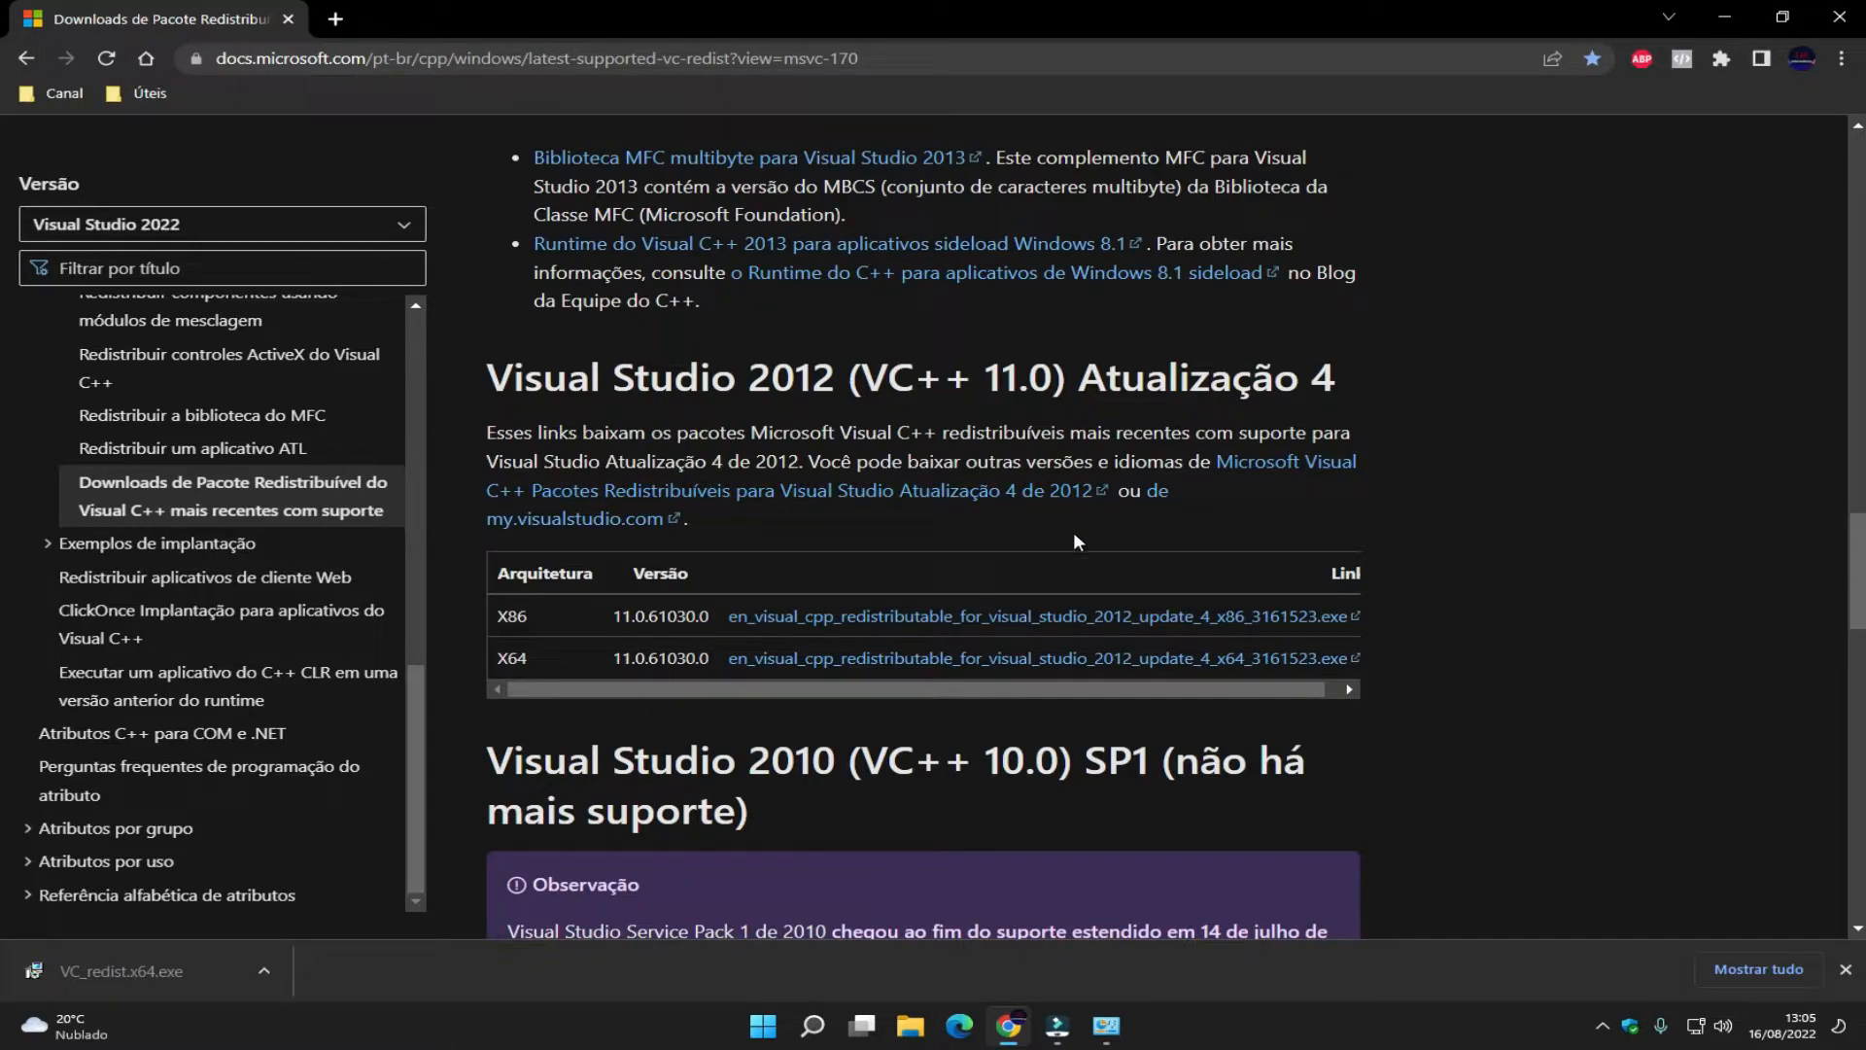
scroll(1080, 551, "up", 15)
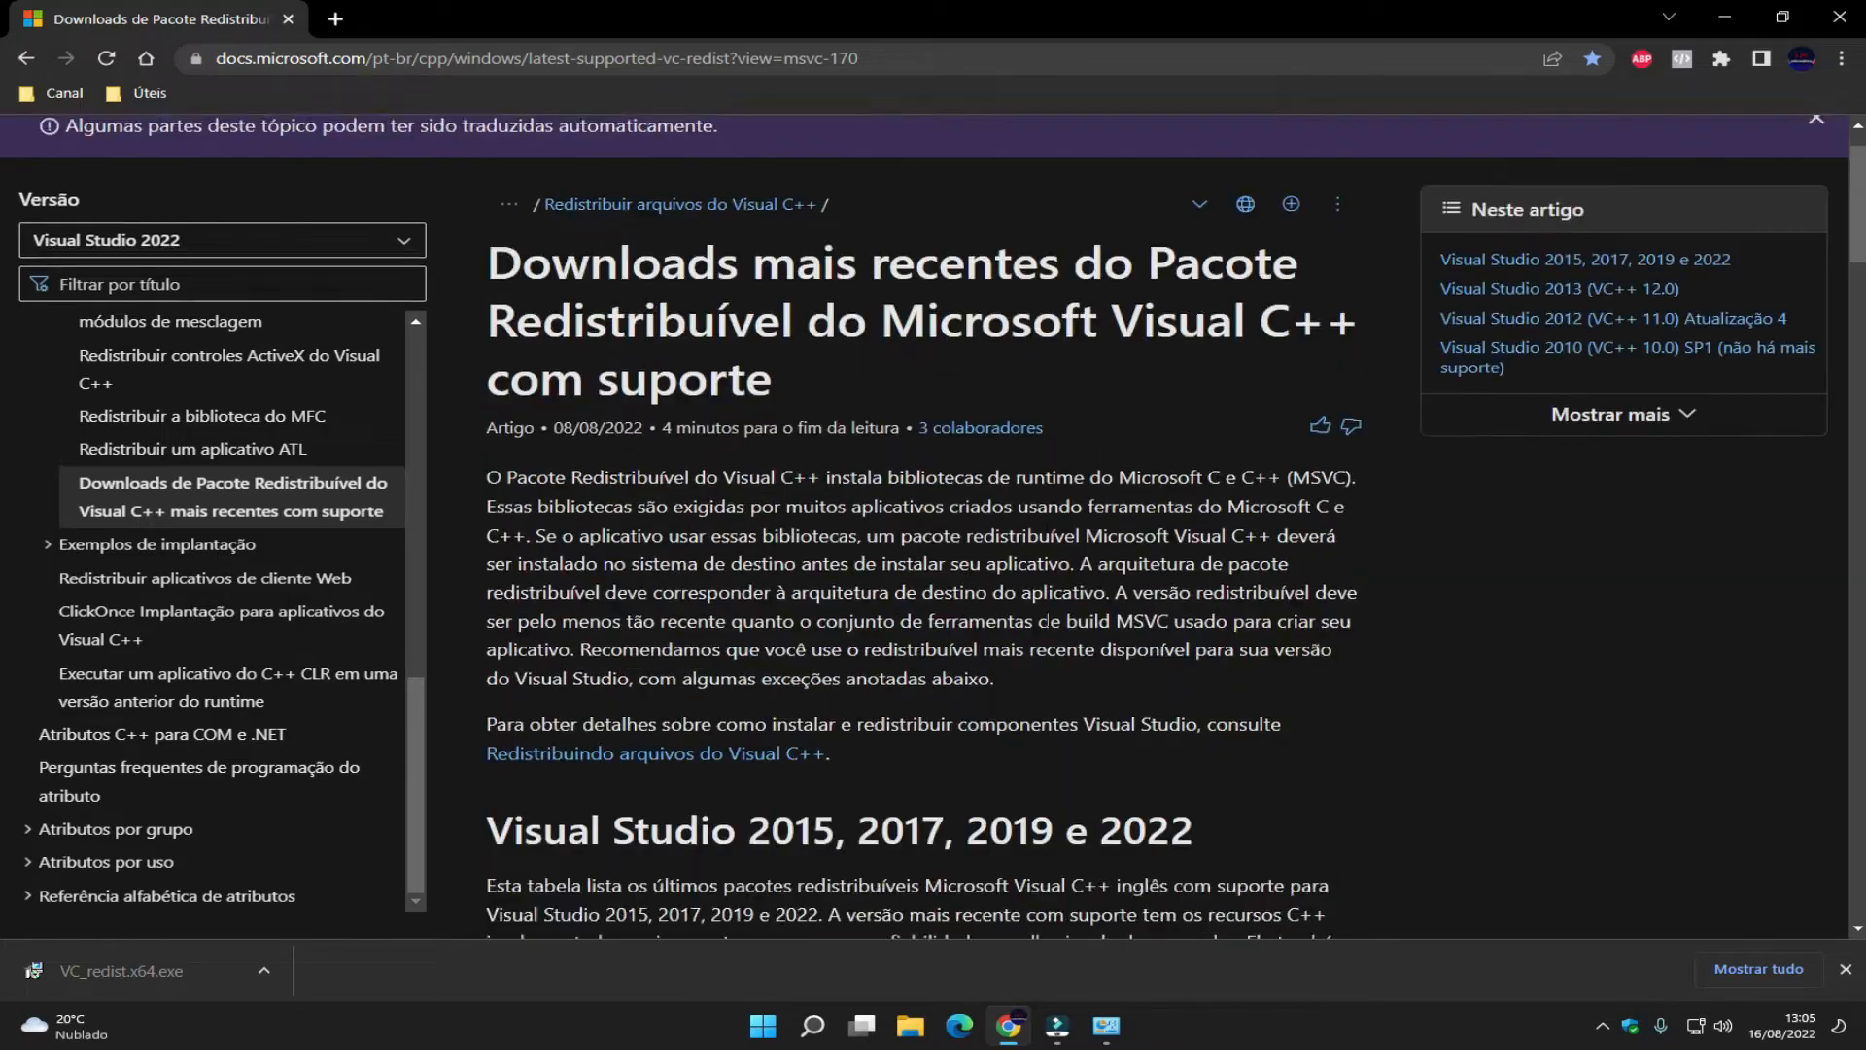
scroll(1044, 616, "up", 1)
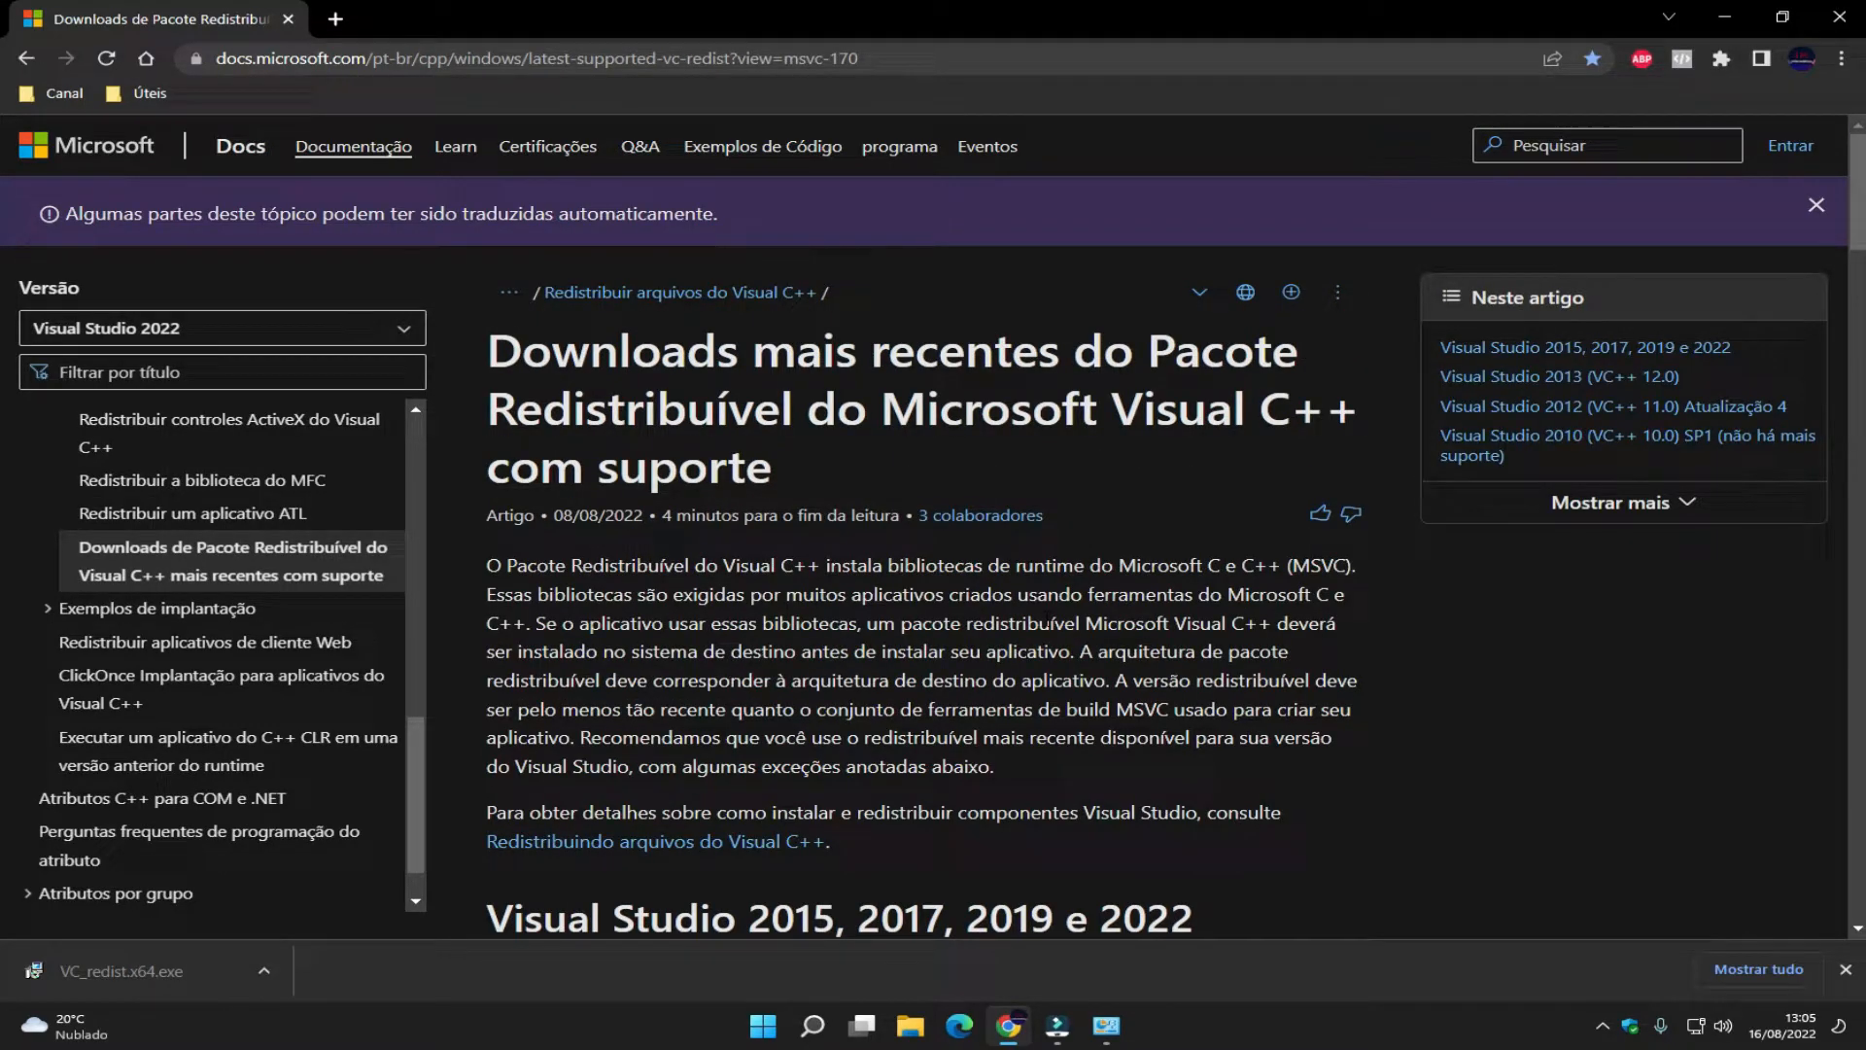
- Dismiss the browser's download bar, minimise Chrome and close the Programs and Features window
left_click(1846, 970)
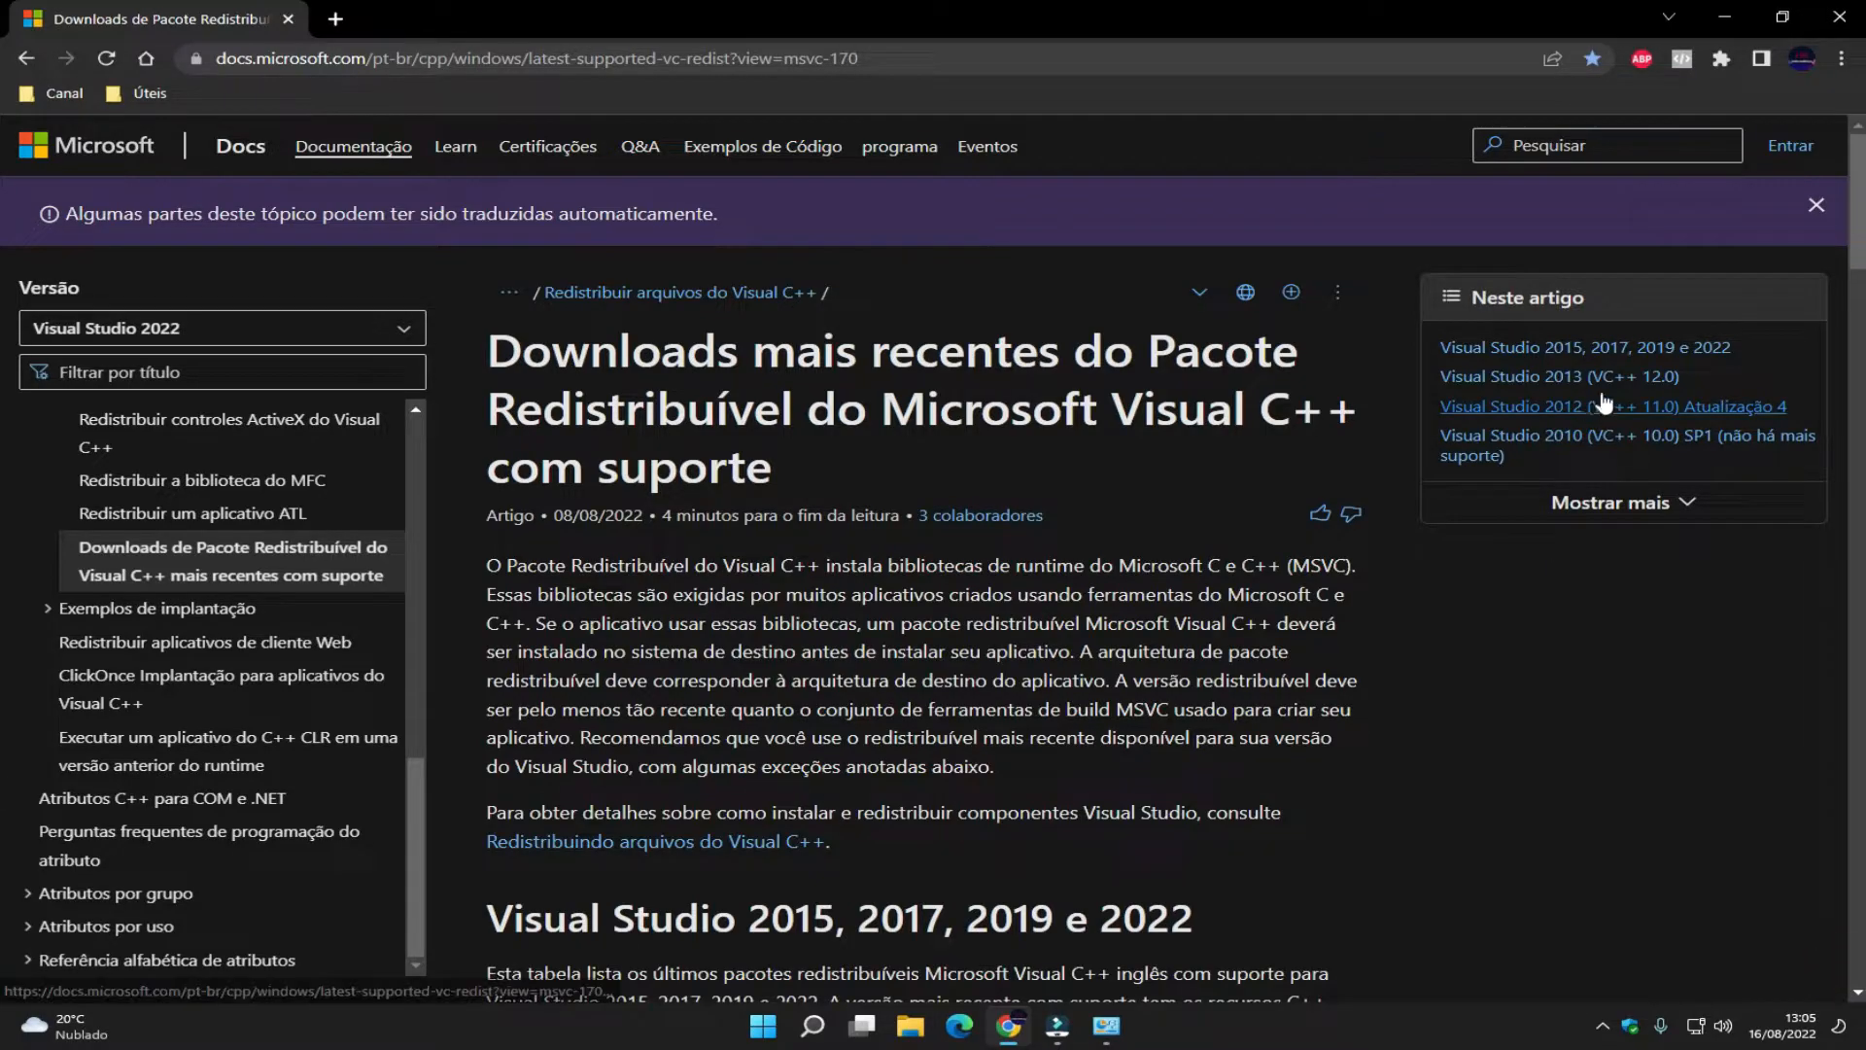
left_click(1720, 18)
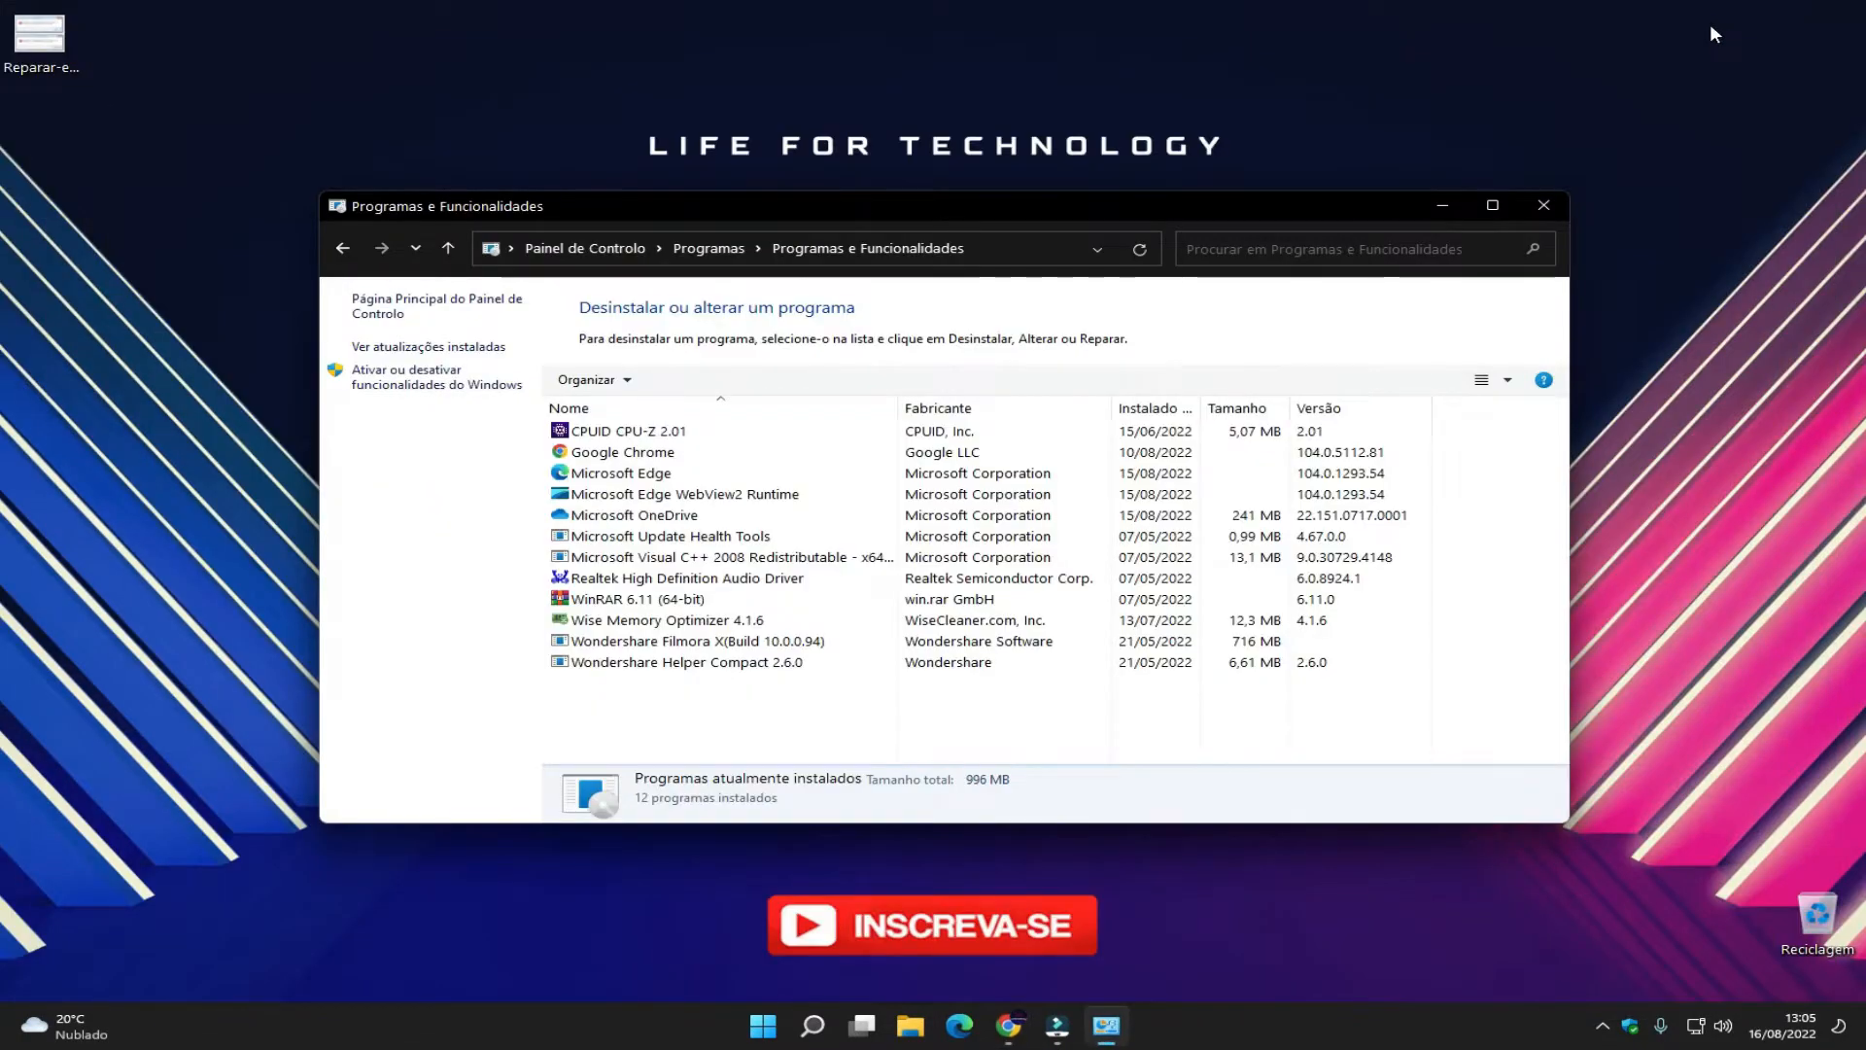
left_click(1541, 206)
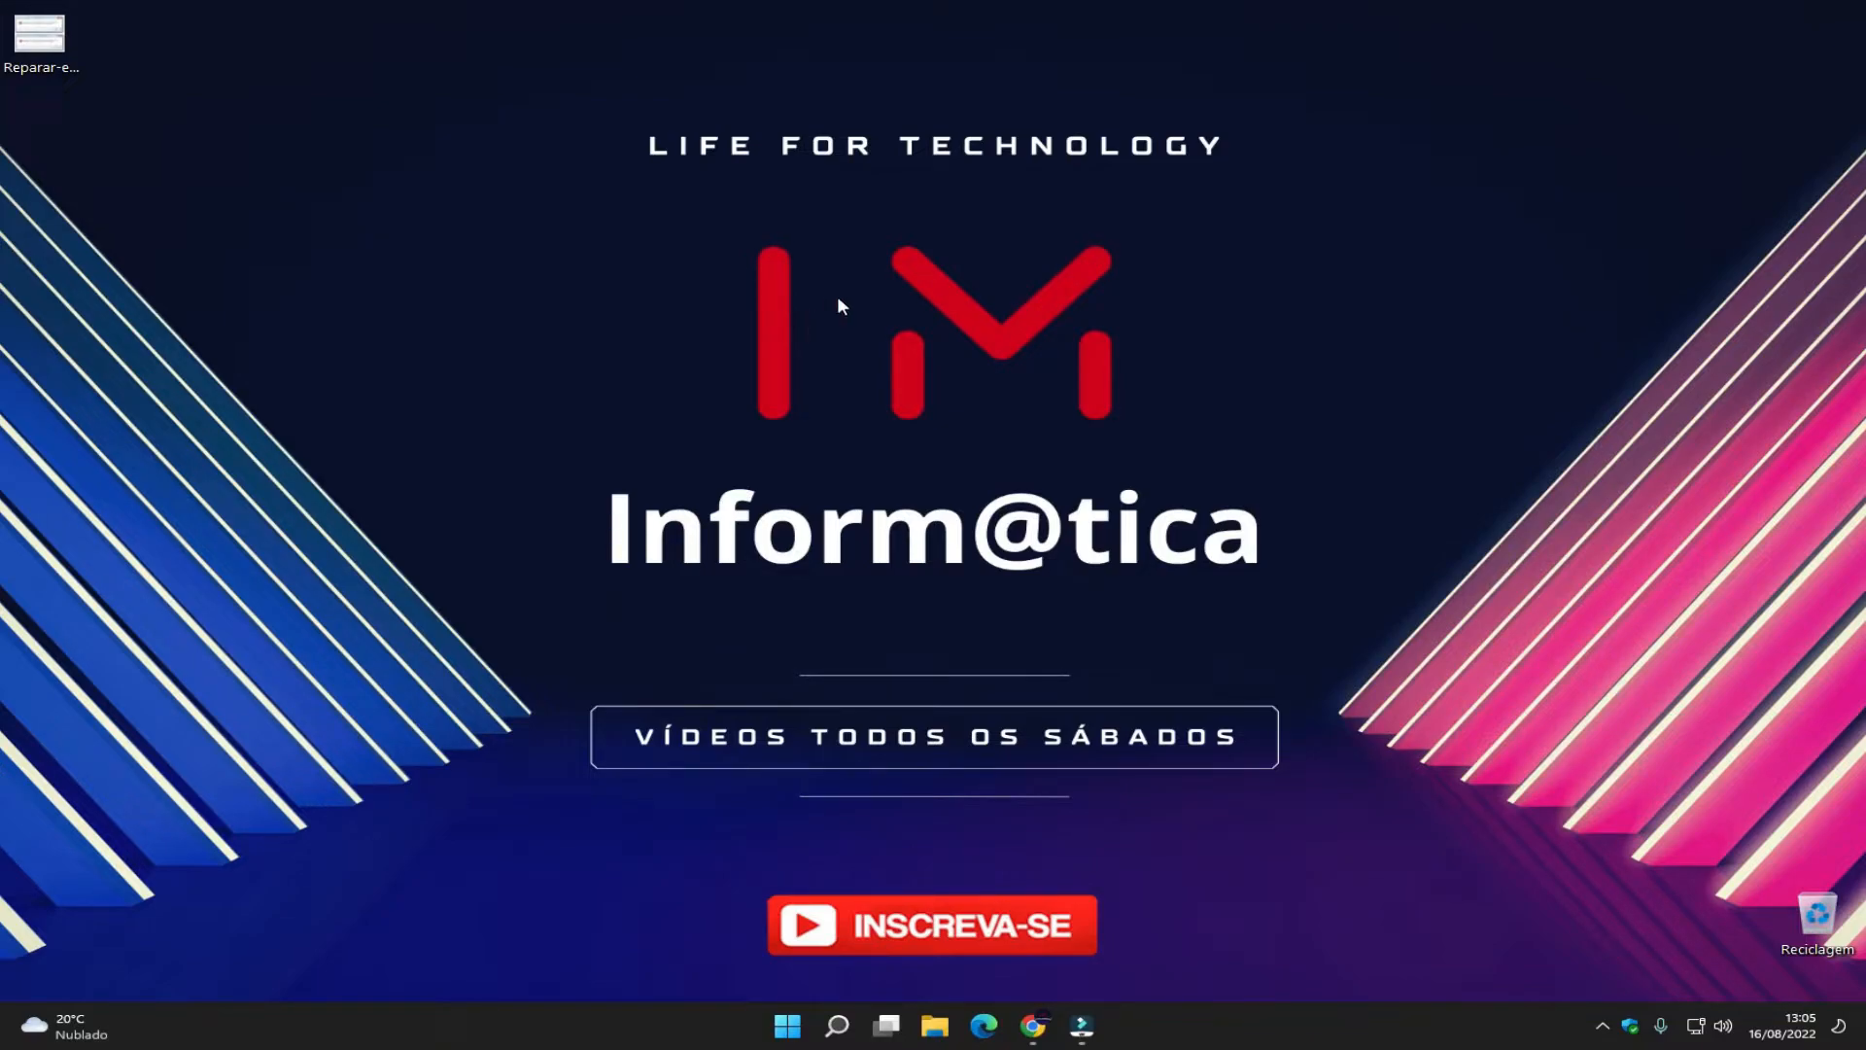
- Reopen the DLL error image from the desktop and search DLL-FILES.COM in Chrome for msvcp71
double_click(39, 39)
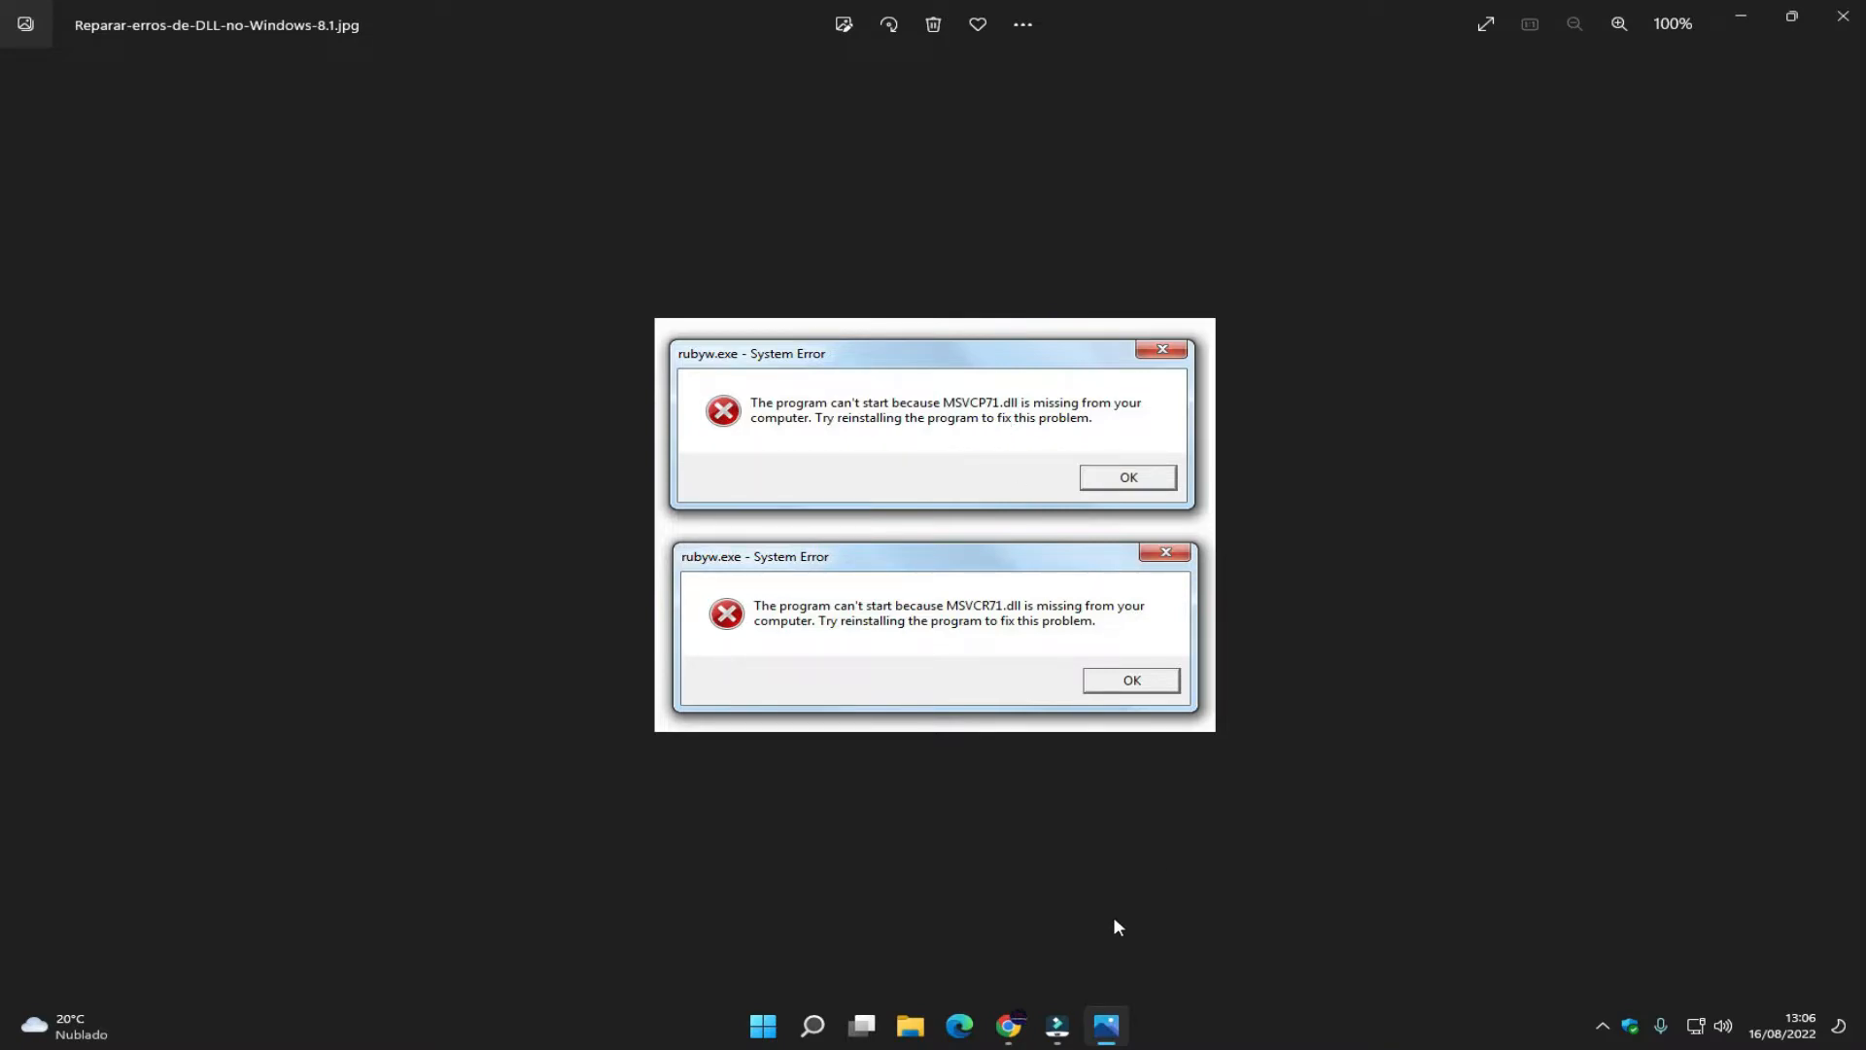
left_click(1009, 1026)
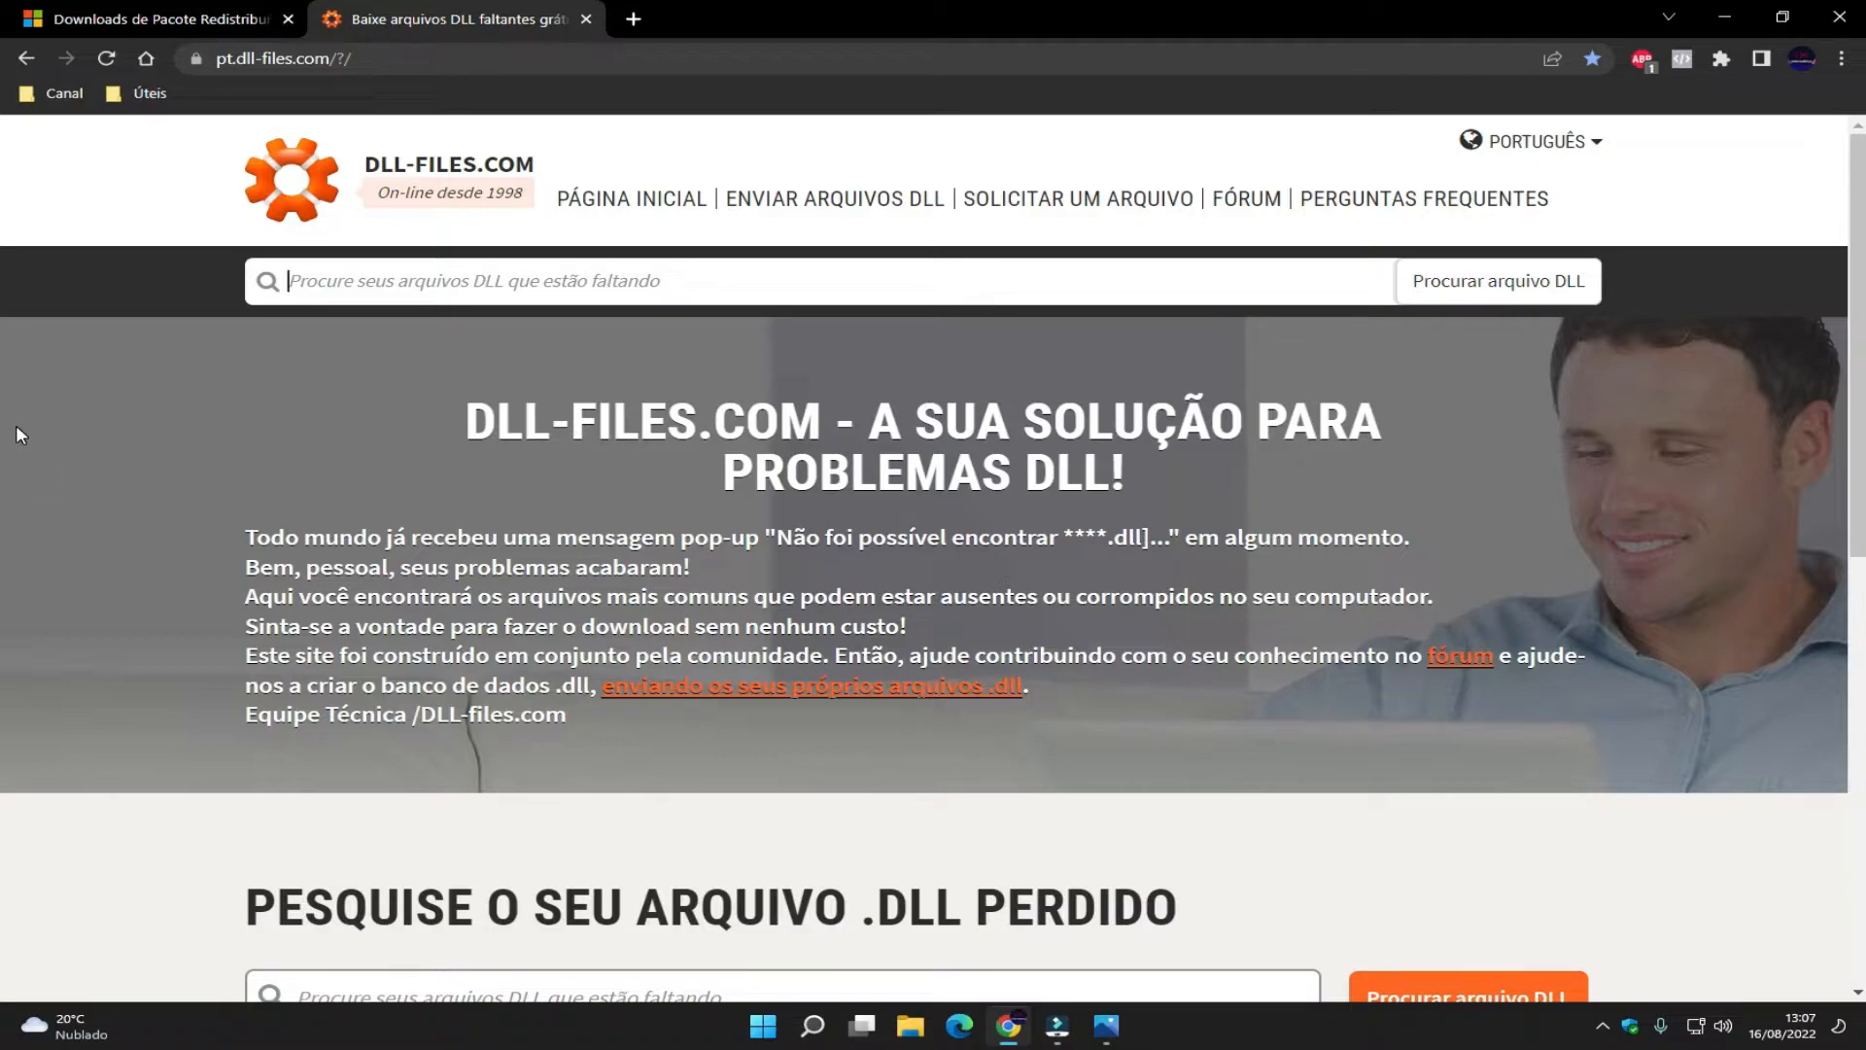
left_click(284, 278)
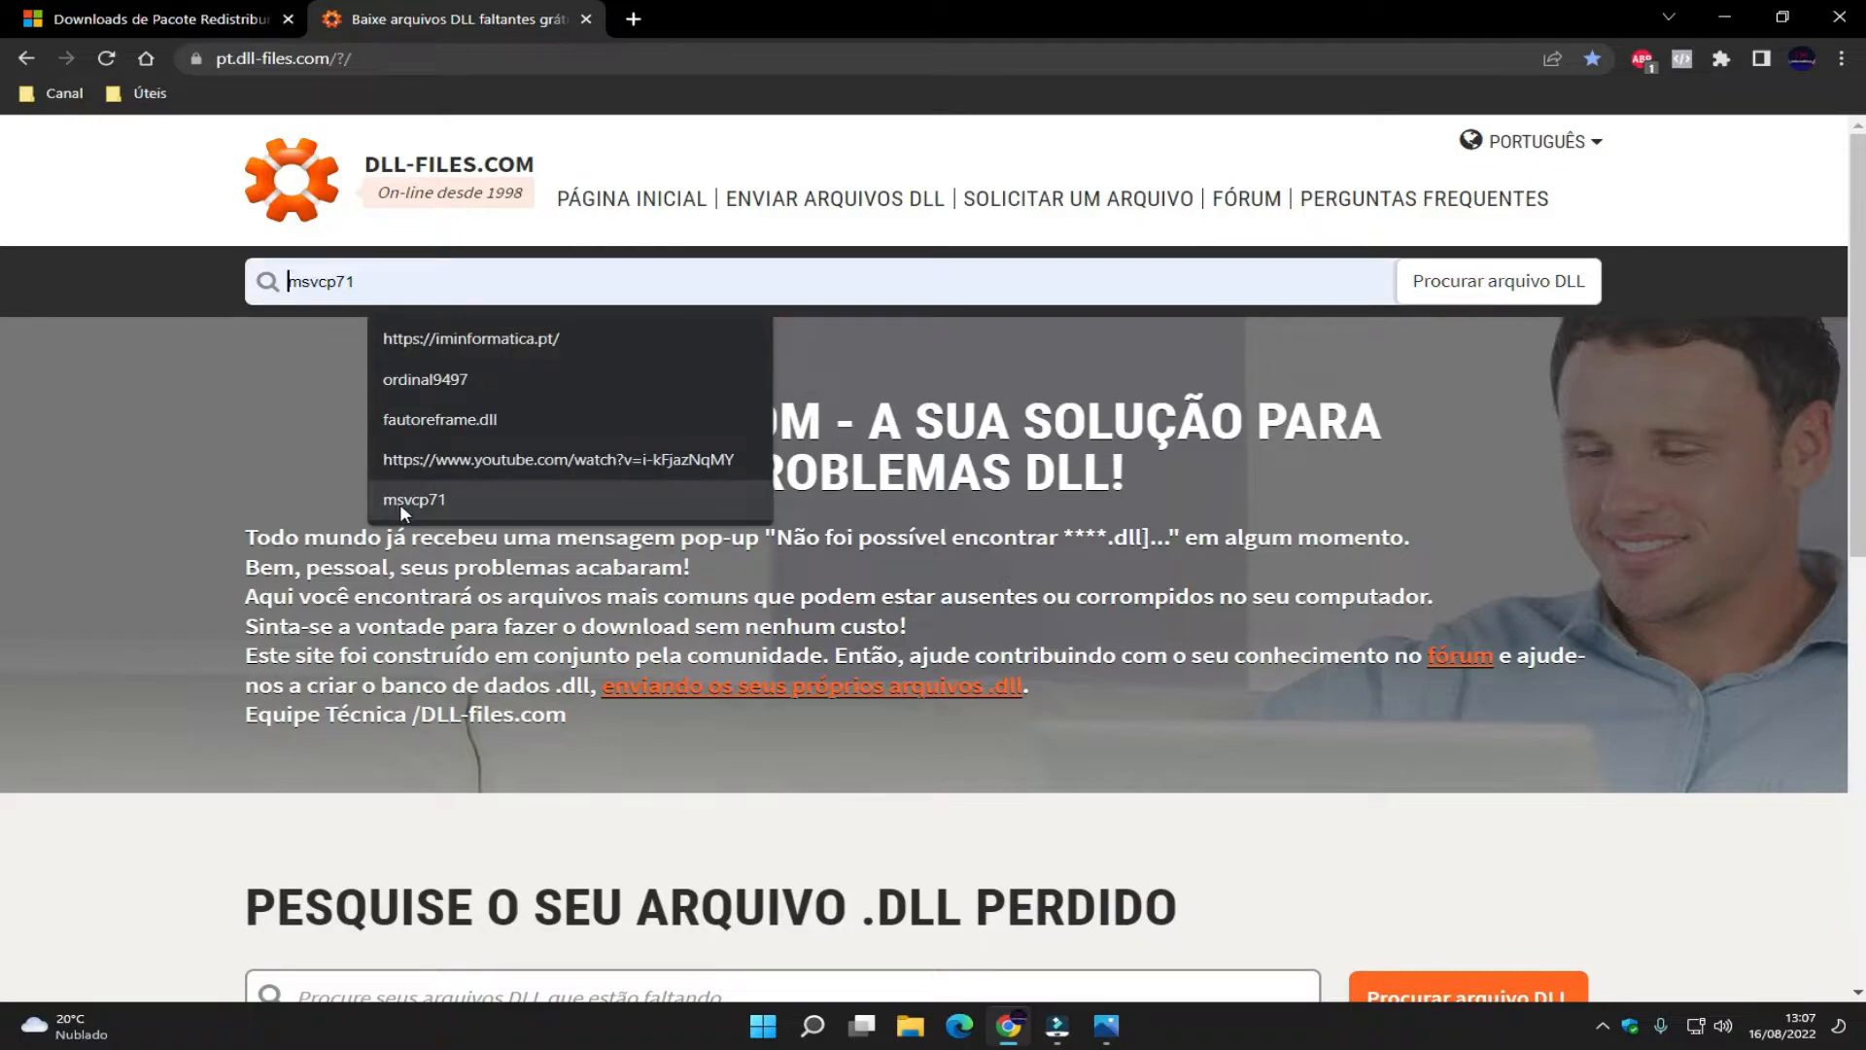
left_click(400, 504)
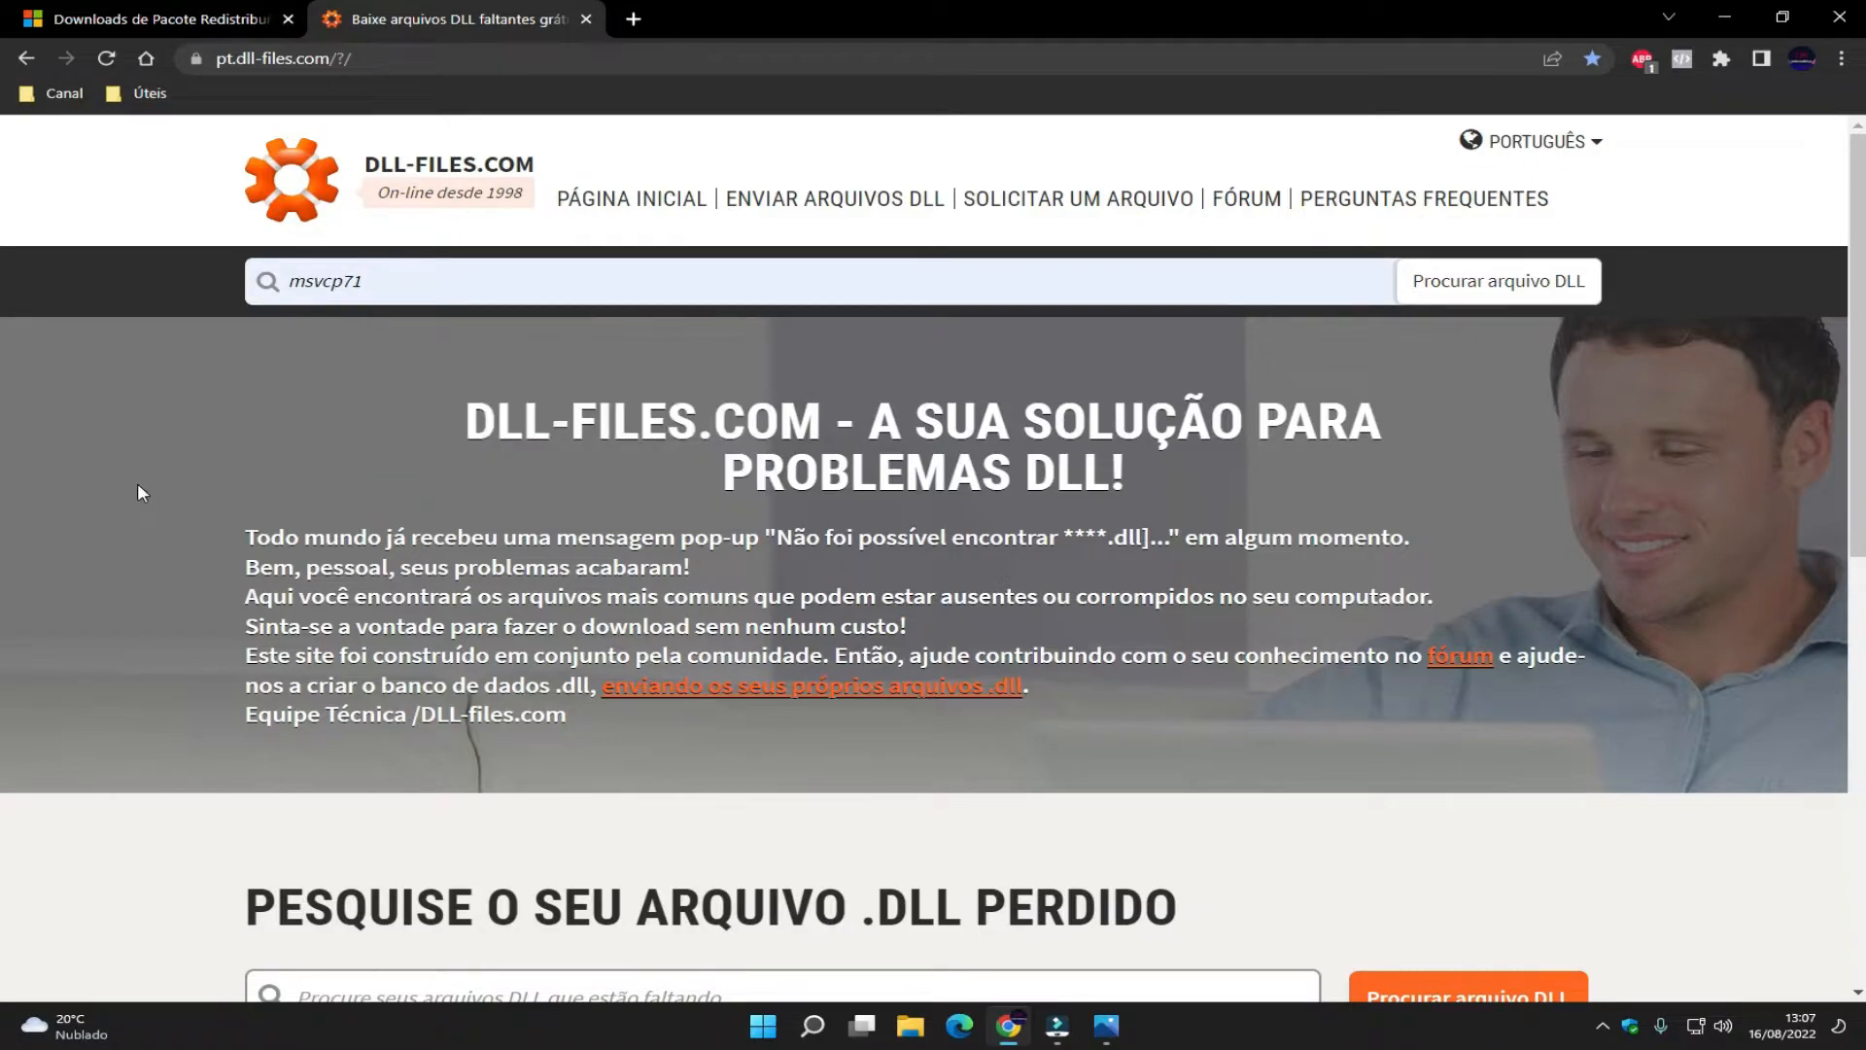
left_click(1512, 281)
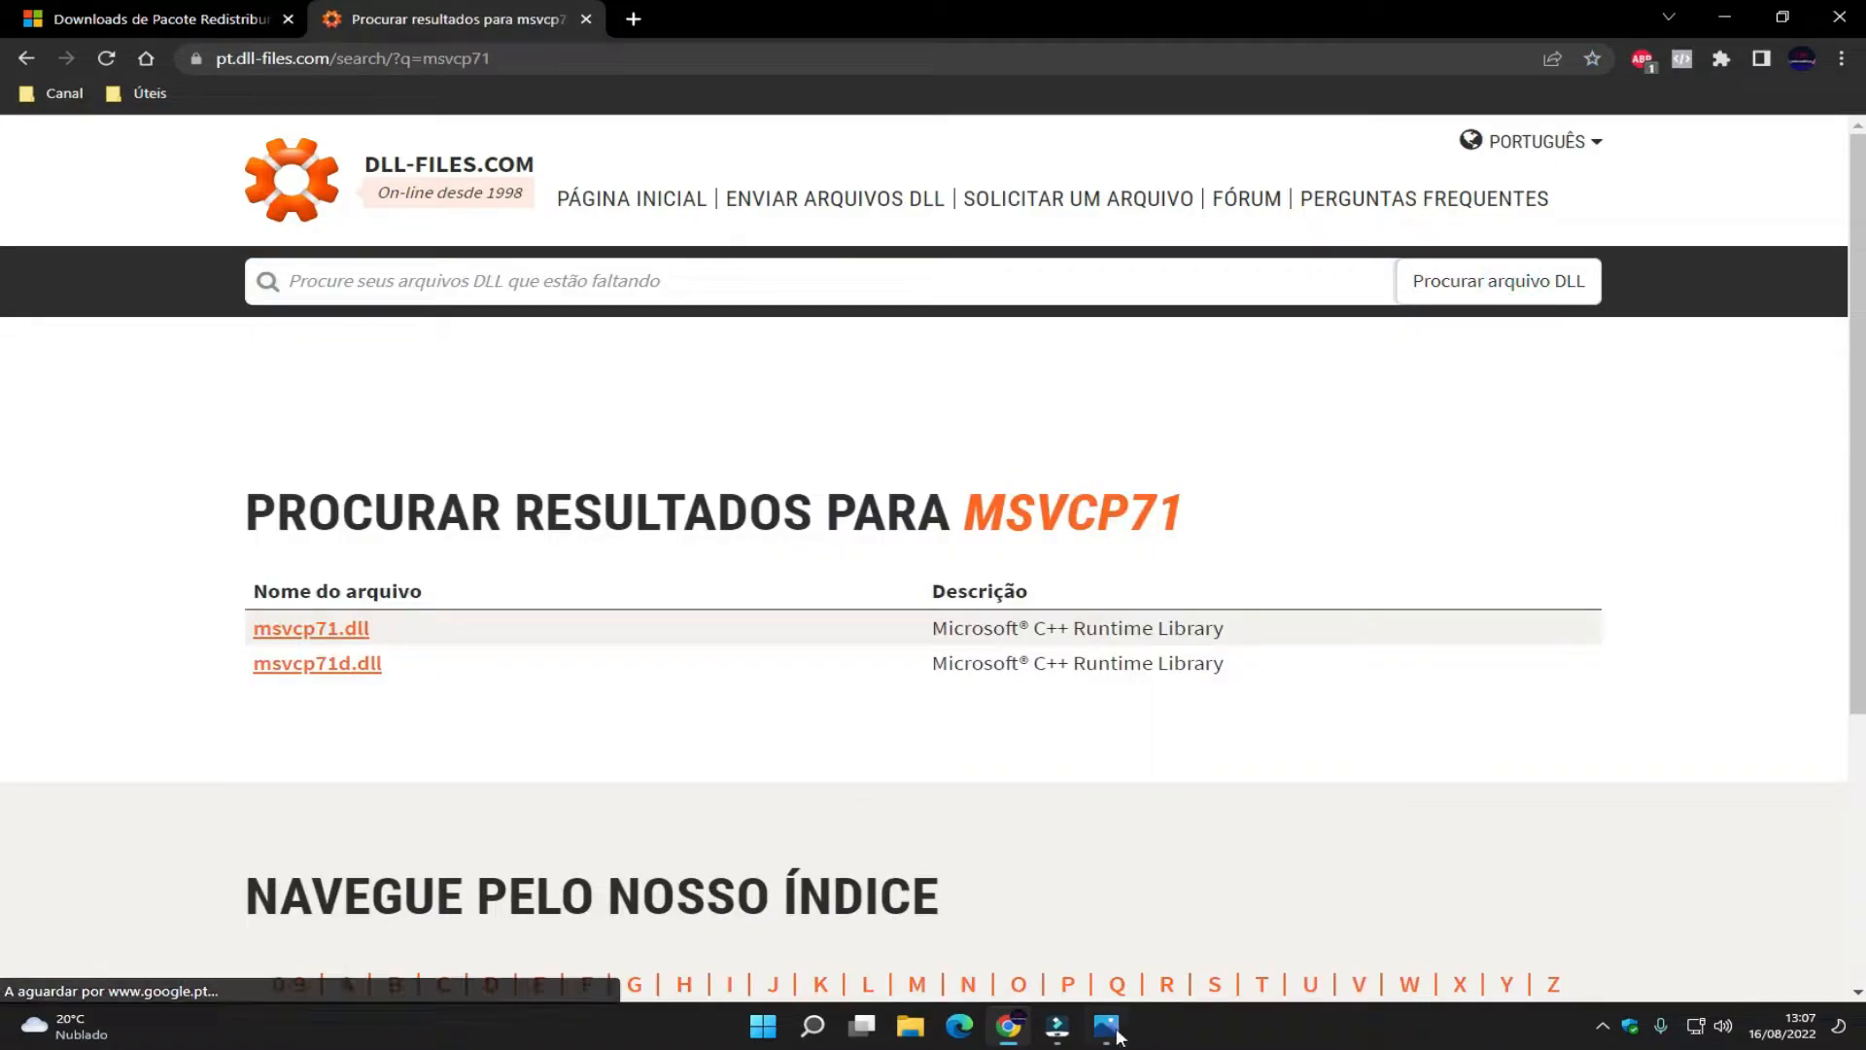
- Check the missing DLL name in the error image and download version 7.10.6052.0 of msvcp71.dll
left_click(1115, 1033)
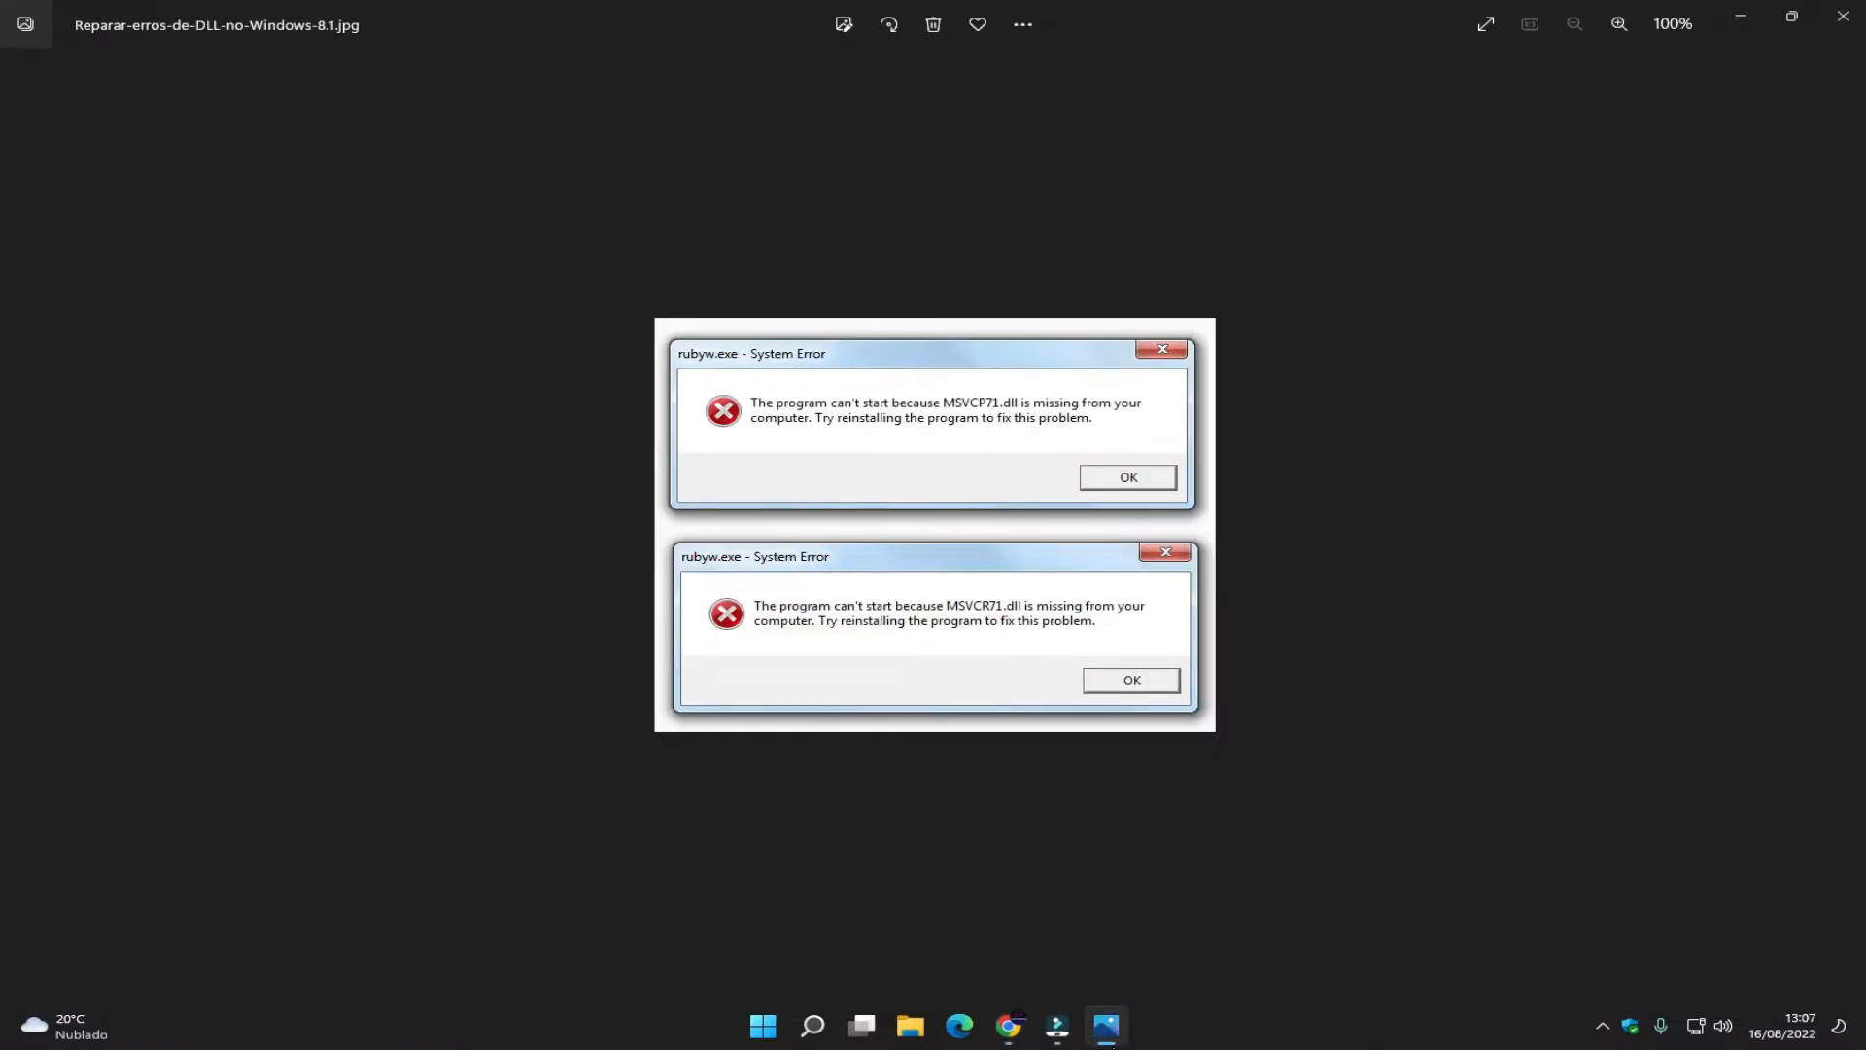
left_click(1113, 1042)
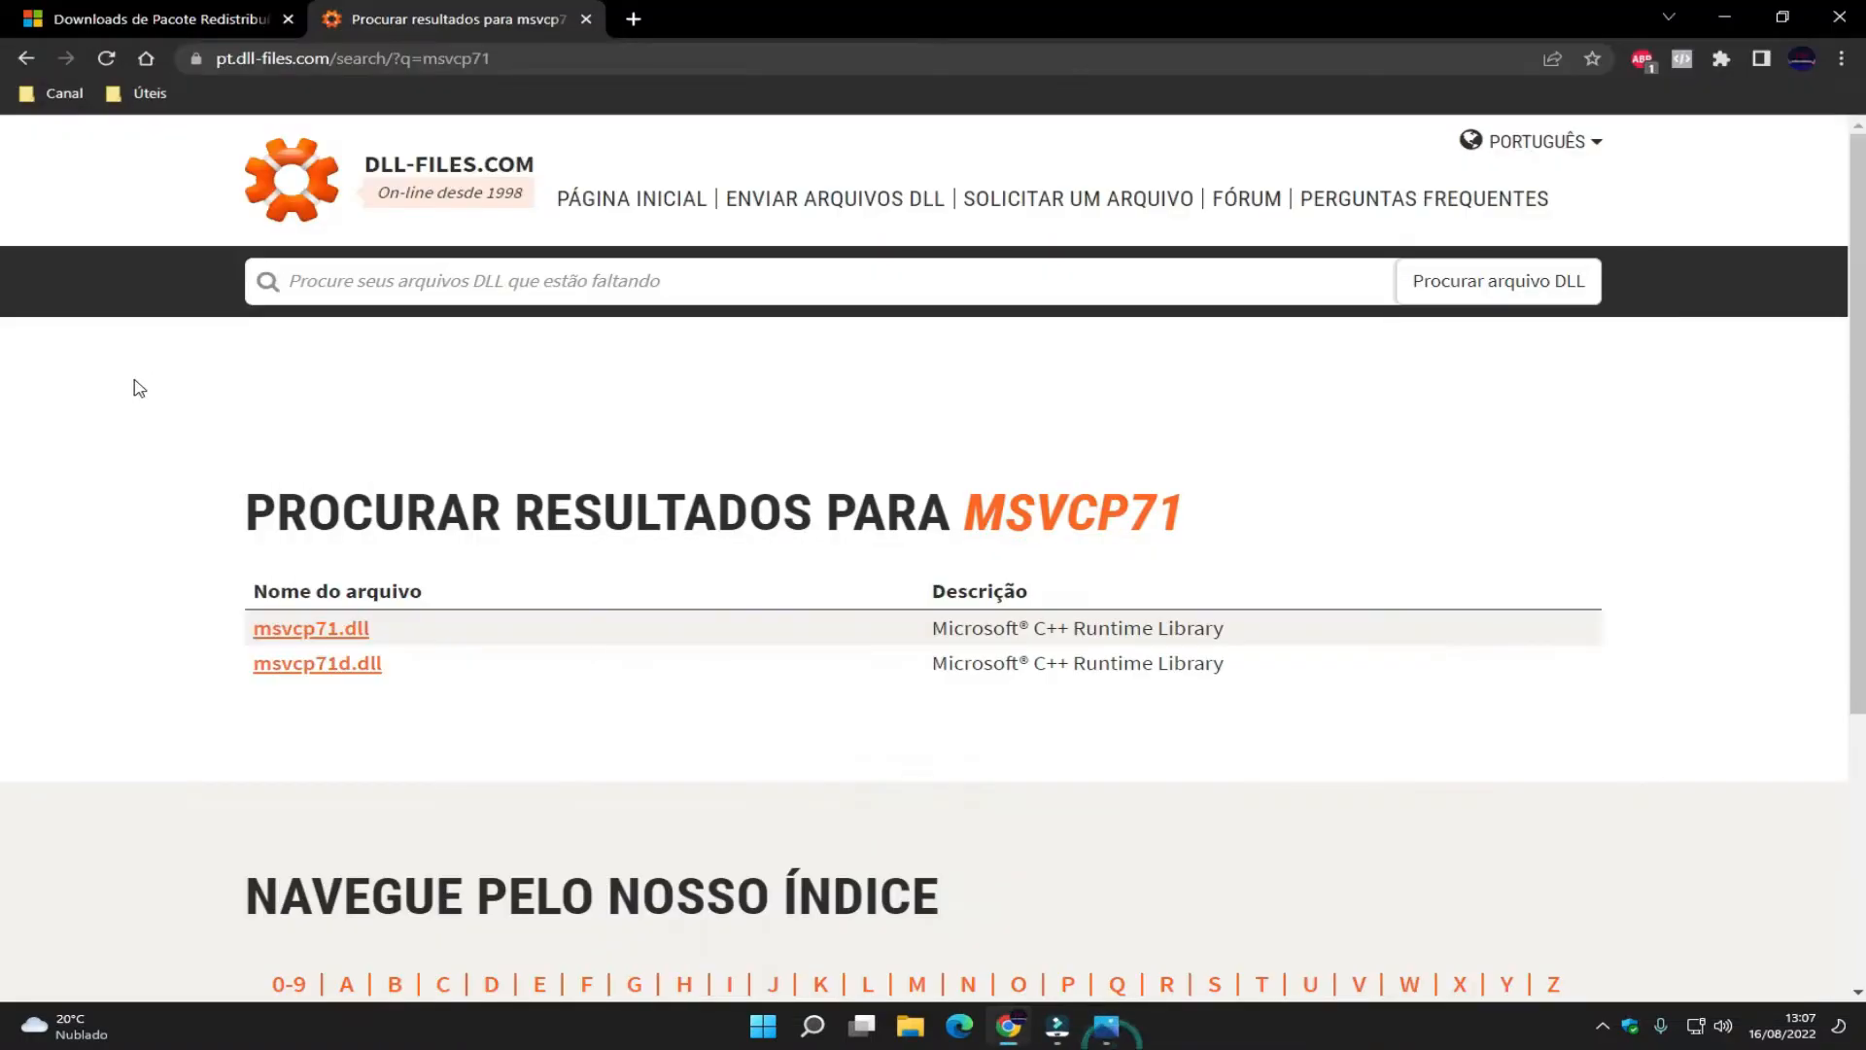
left_click(310, 630)
scroll(123, 674, "down", 1)
scroll(123, 674, "down", 10)
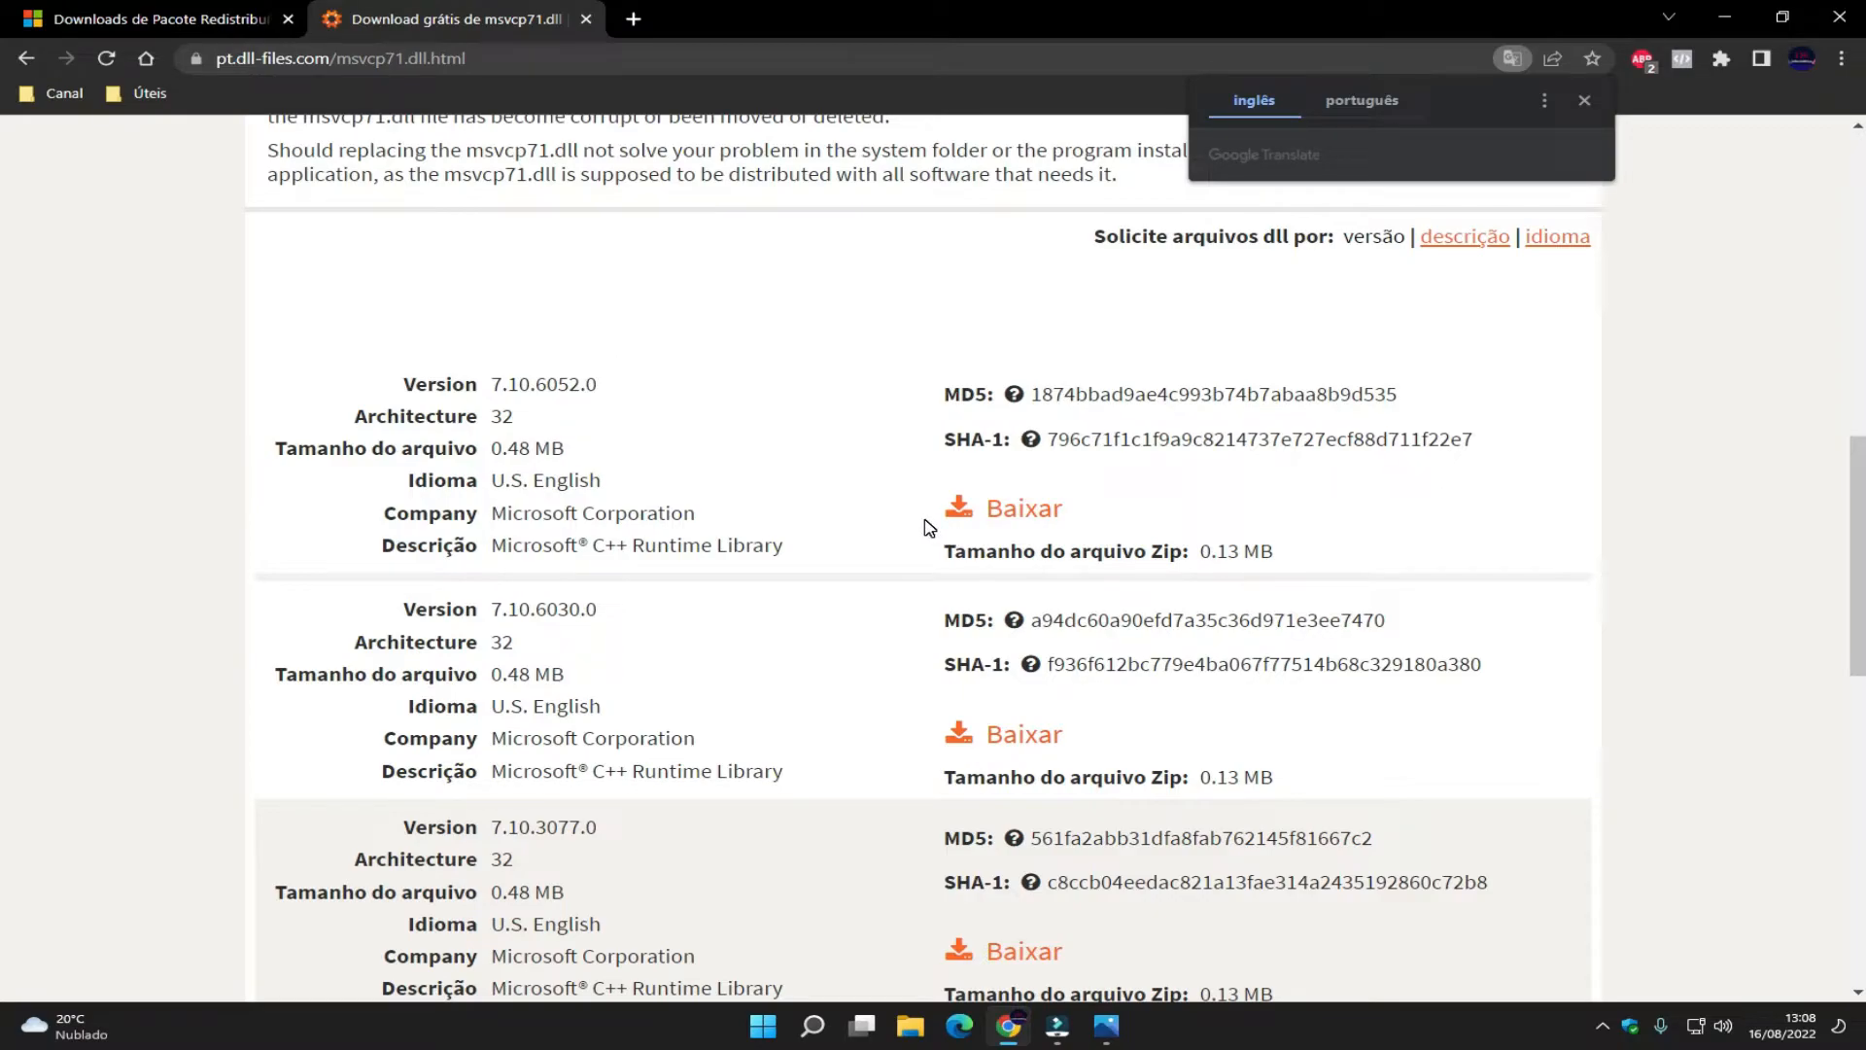
left_click(1023, 520)
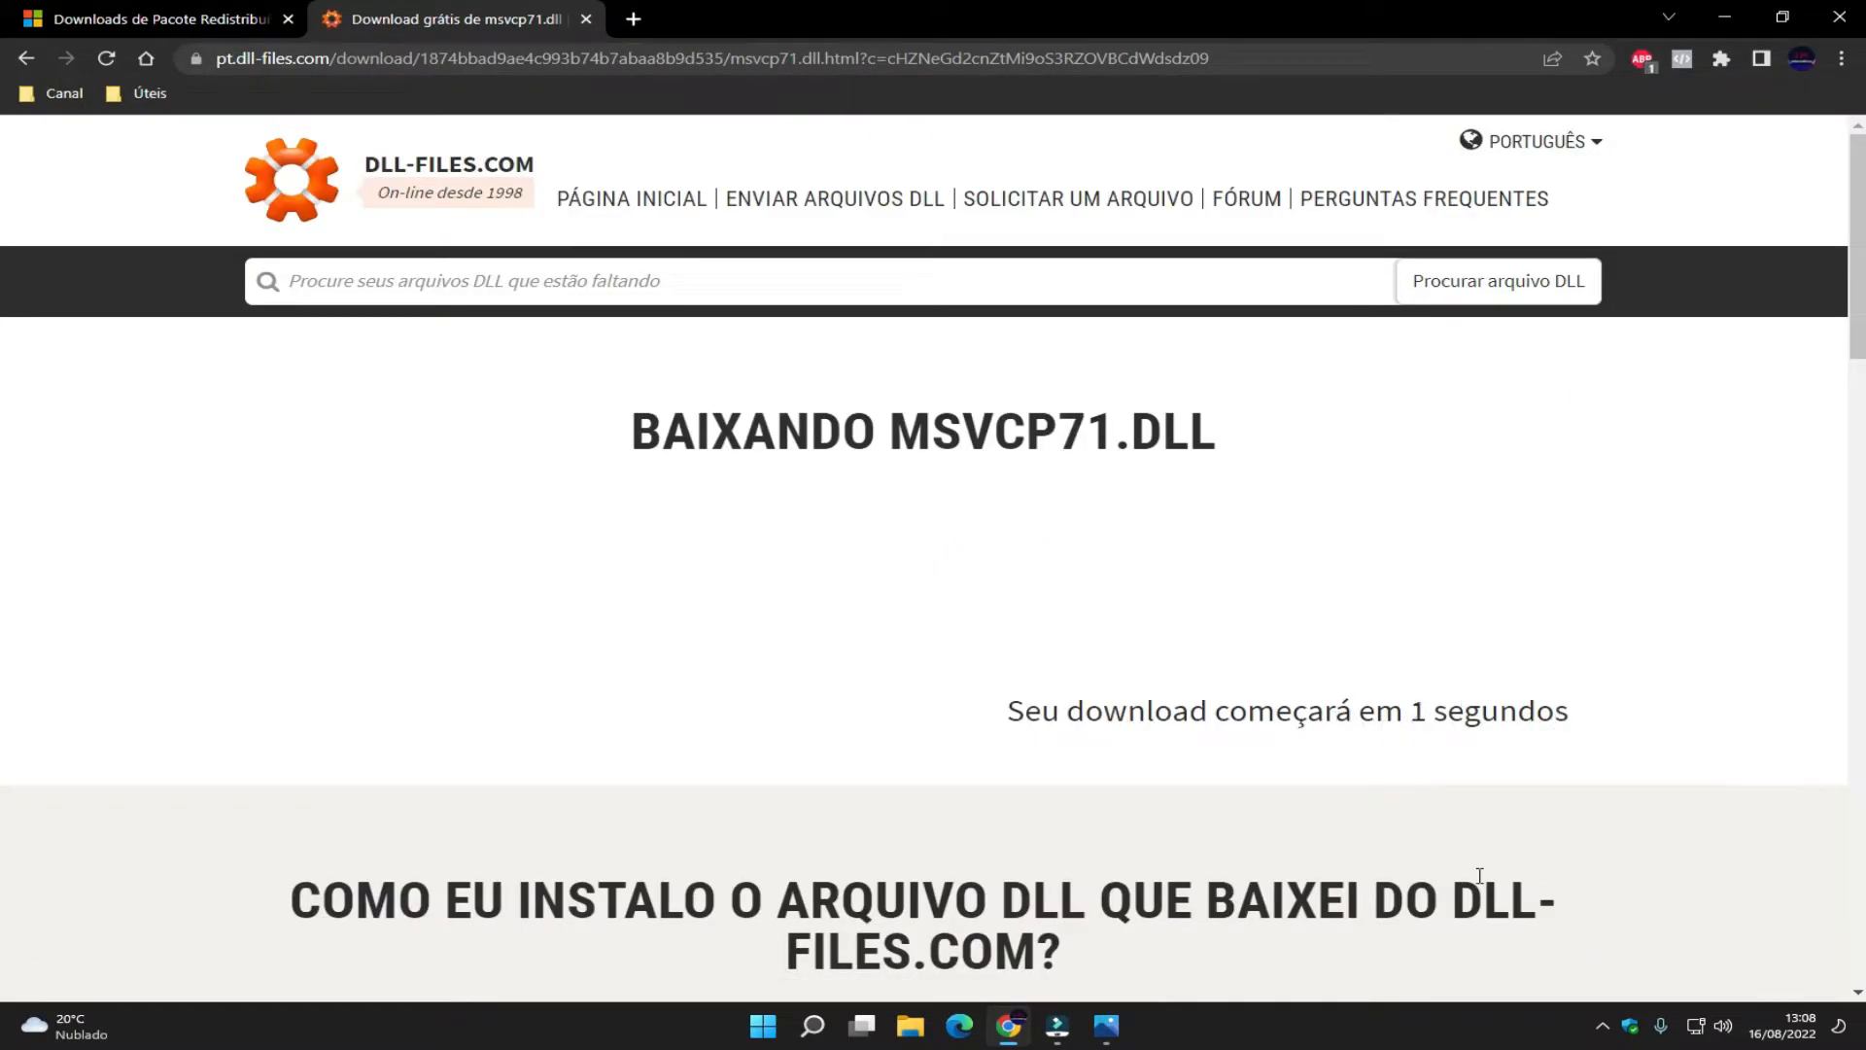
- Show the downloaded msvcp71.zip in its folder and extract it with WinRAR into an msvcp71 subfolder
right_click(131, 971)
left_click(220, 912)
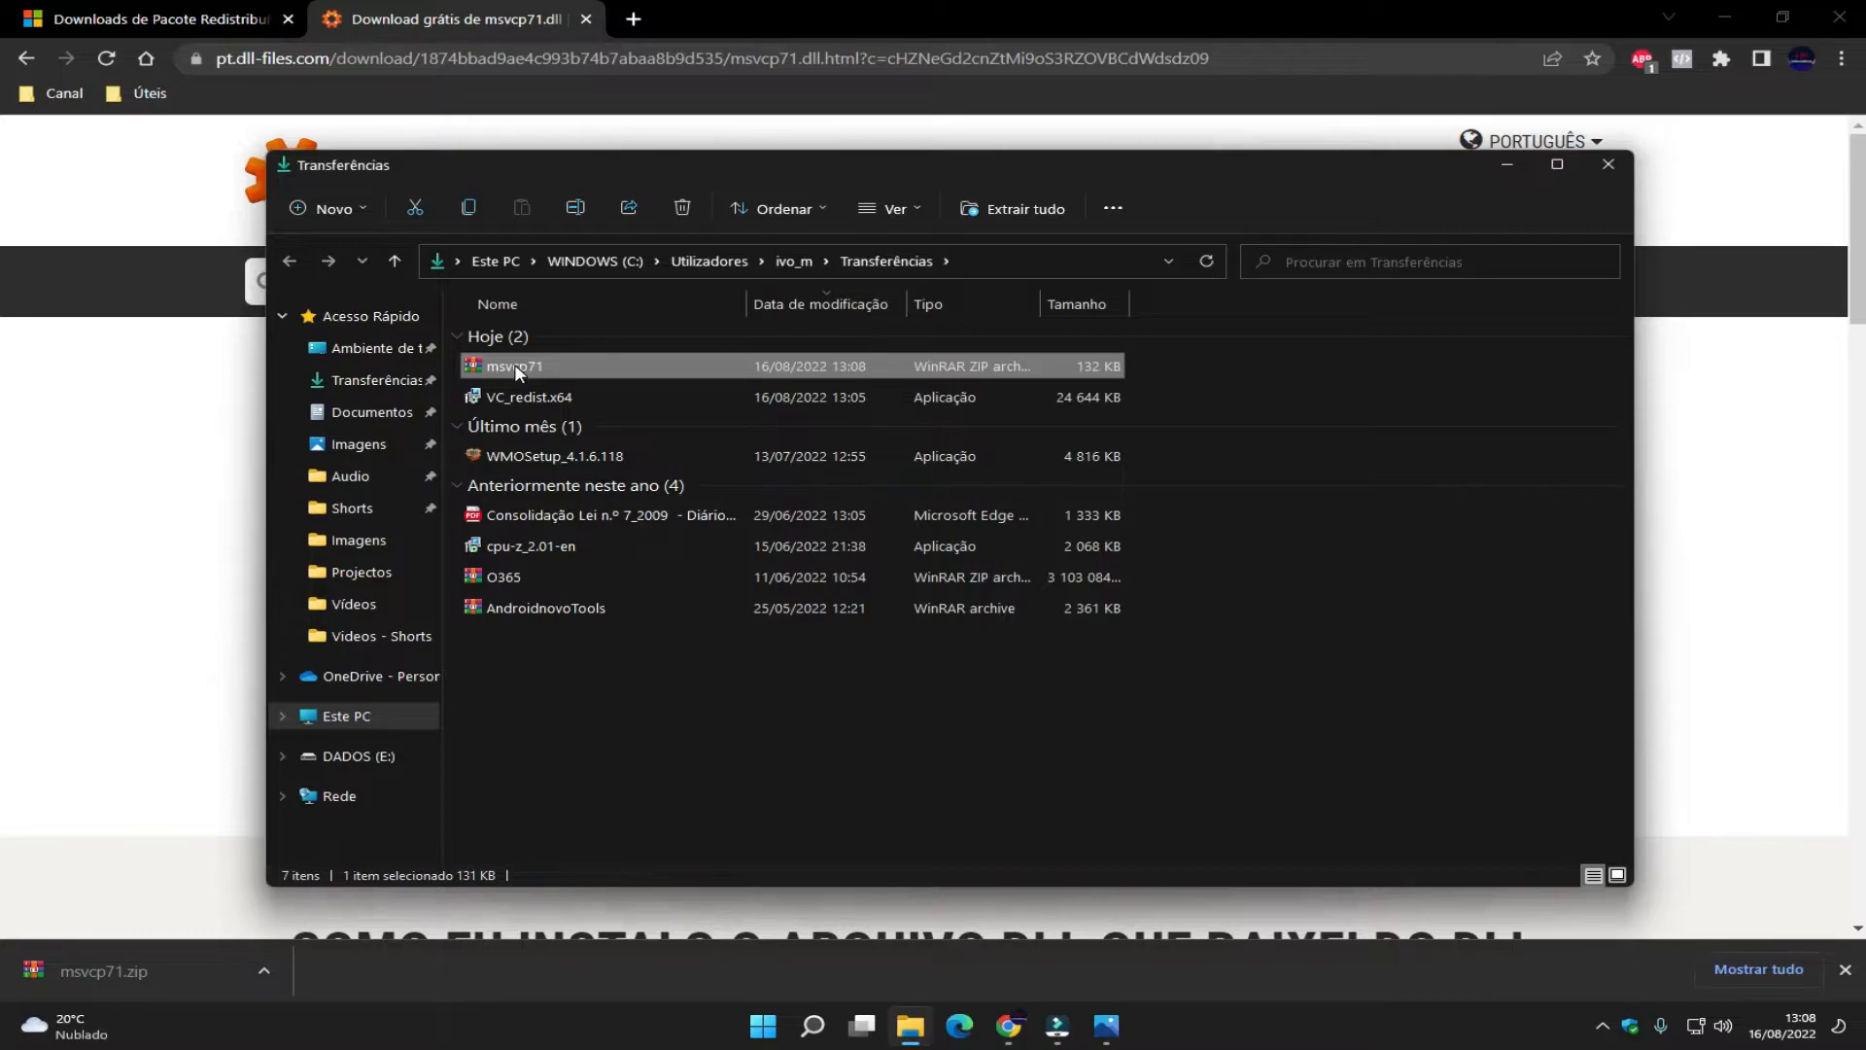
right_click(516, 363)
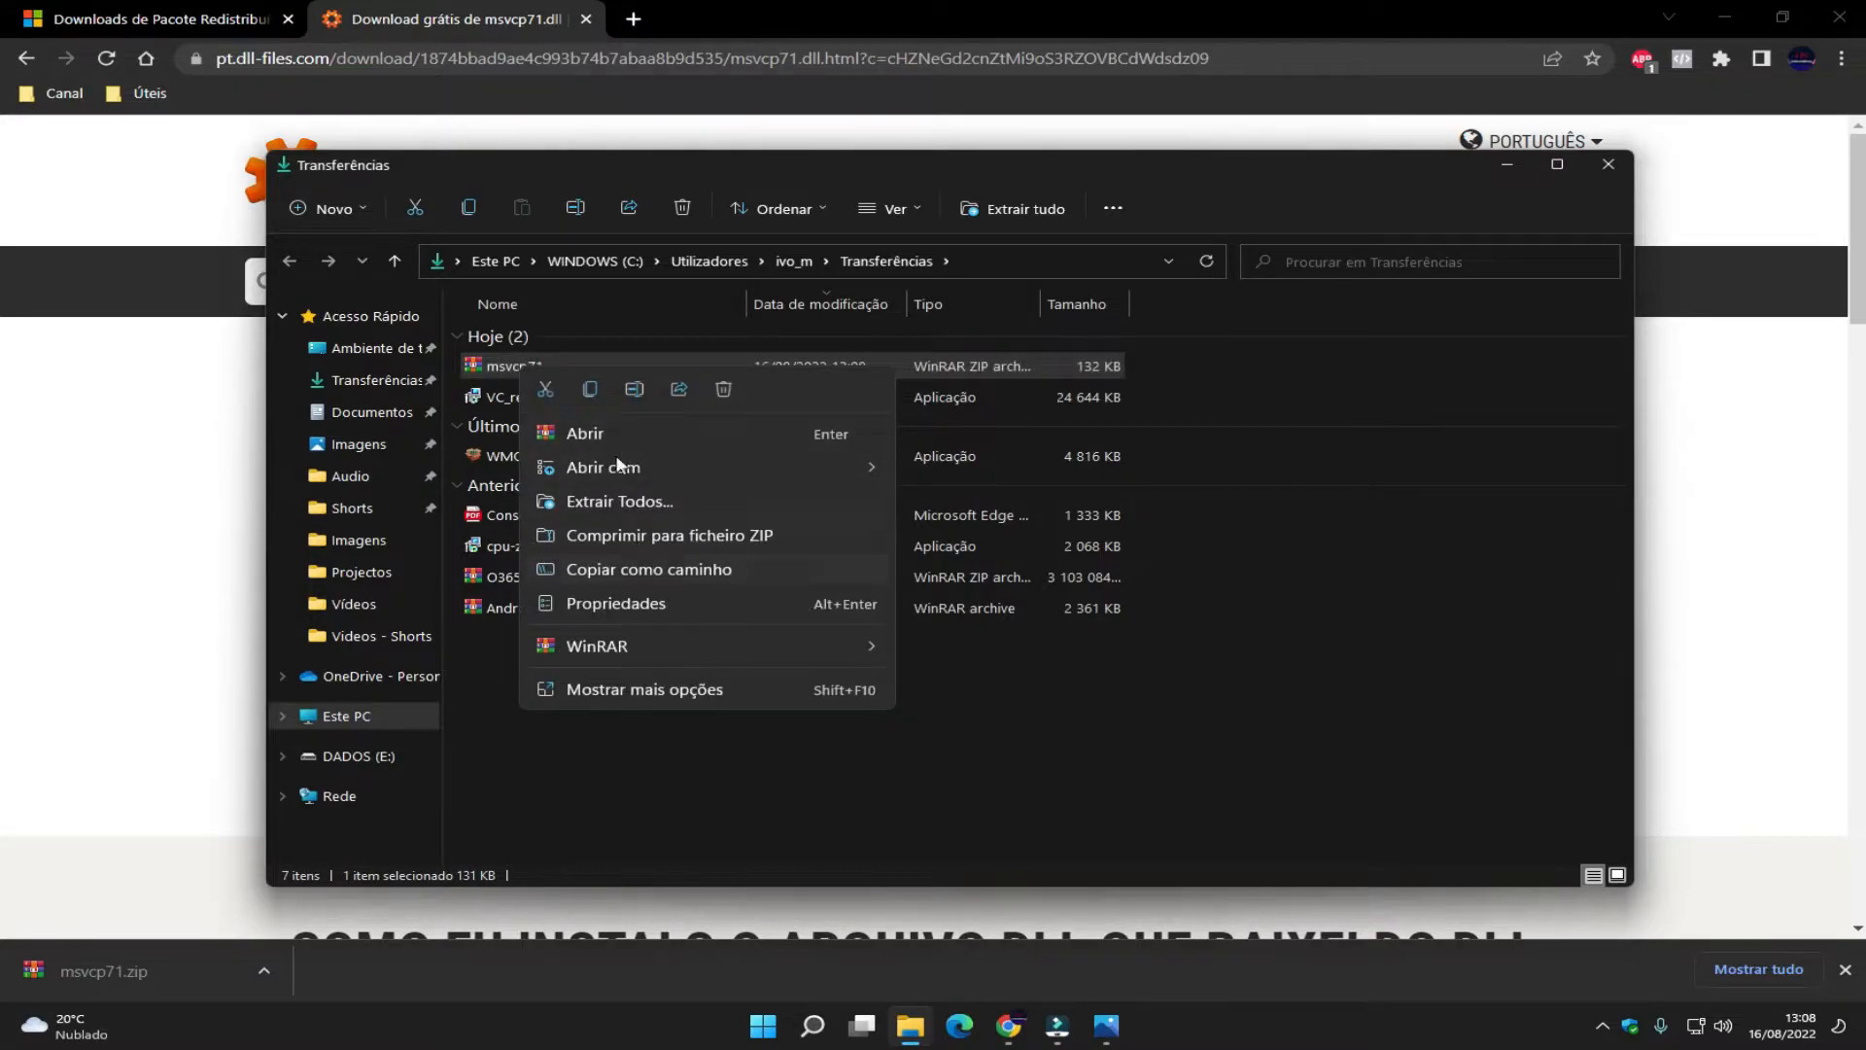
mouse_move(623, 476)
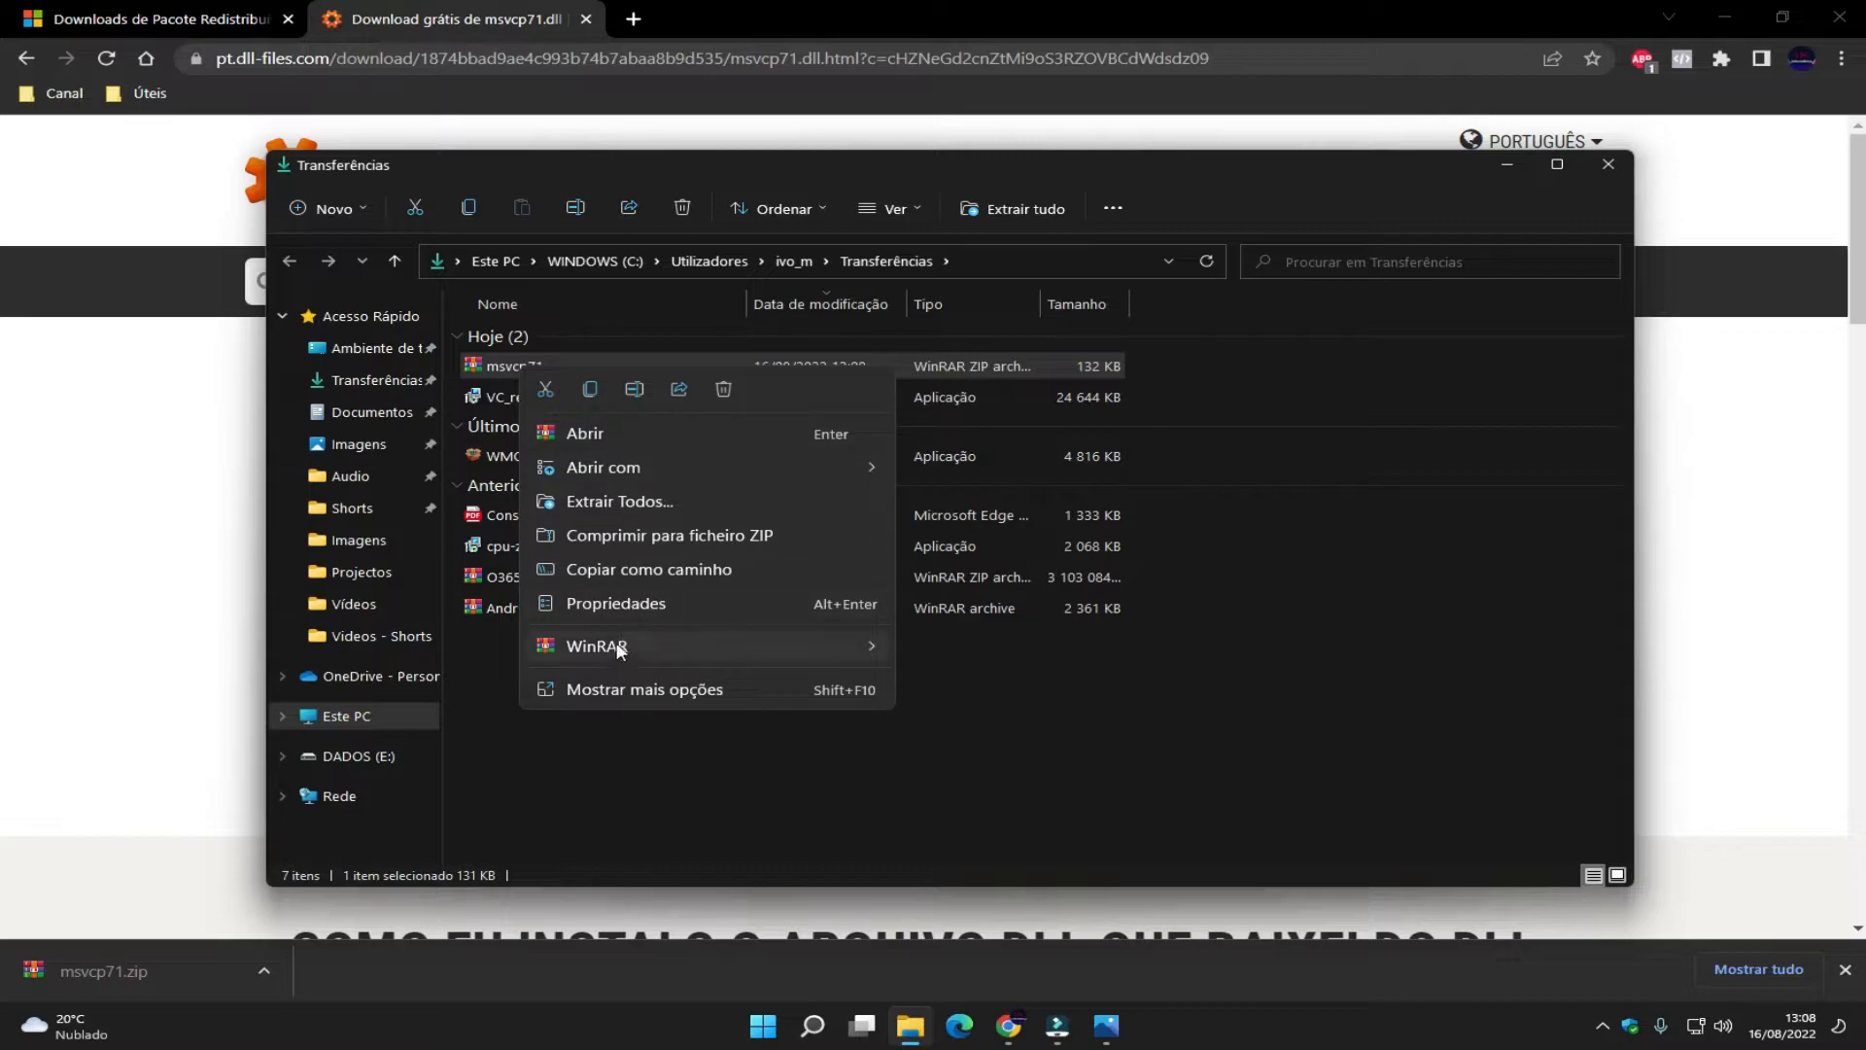
mouse_move(610, 644)
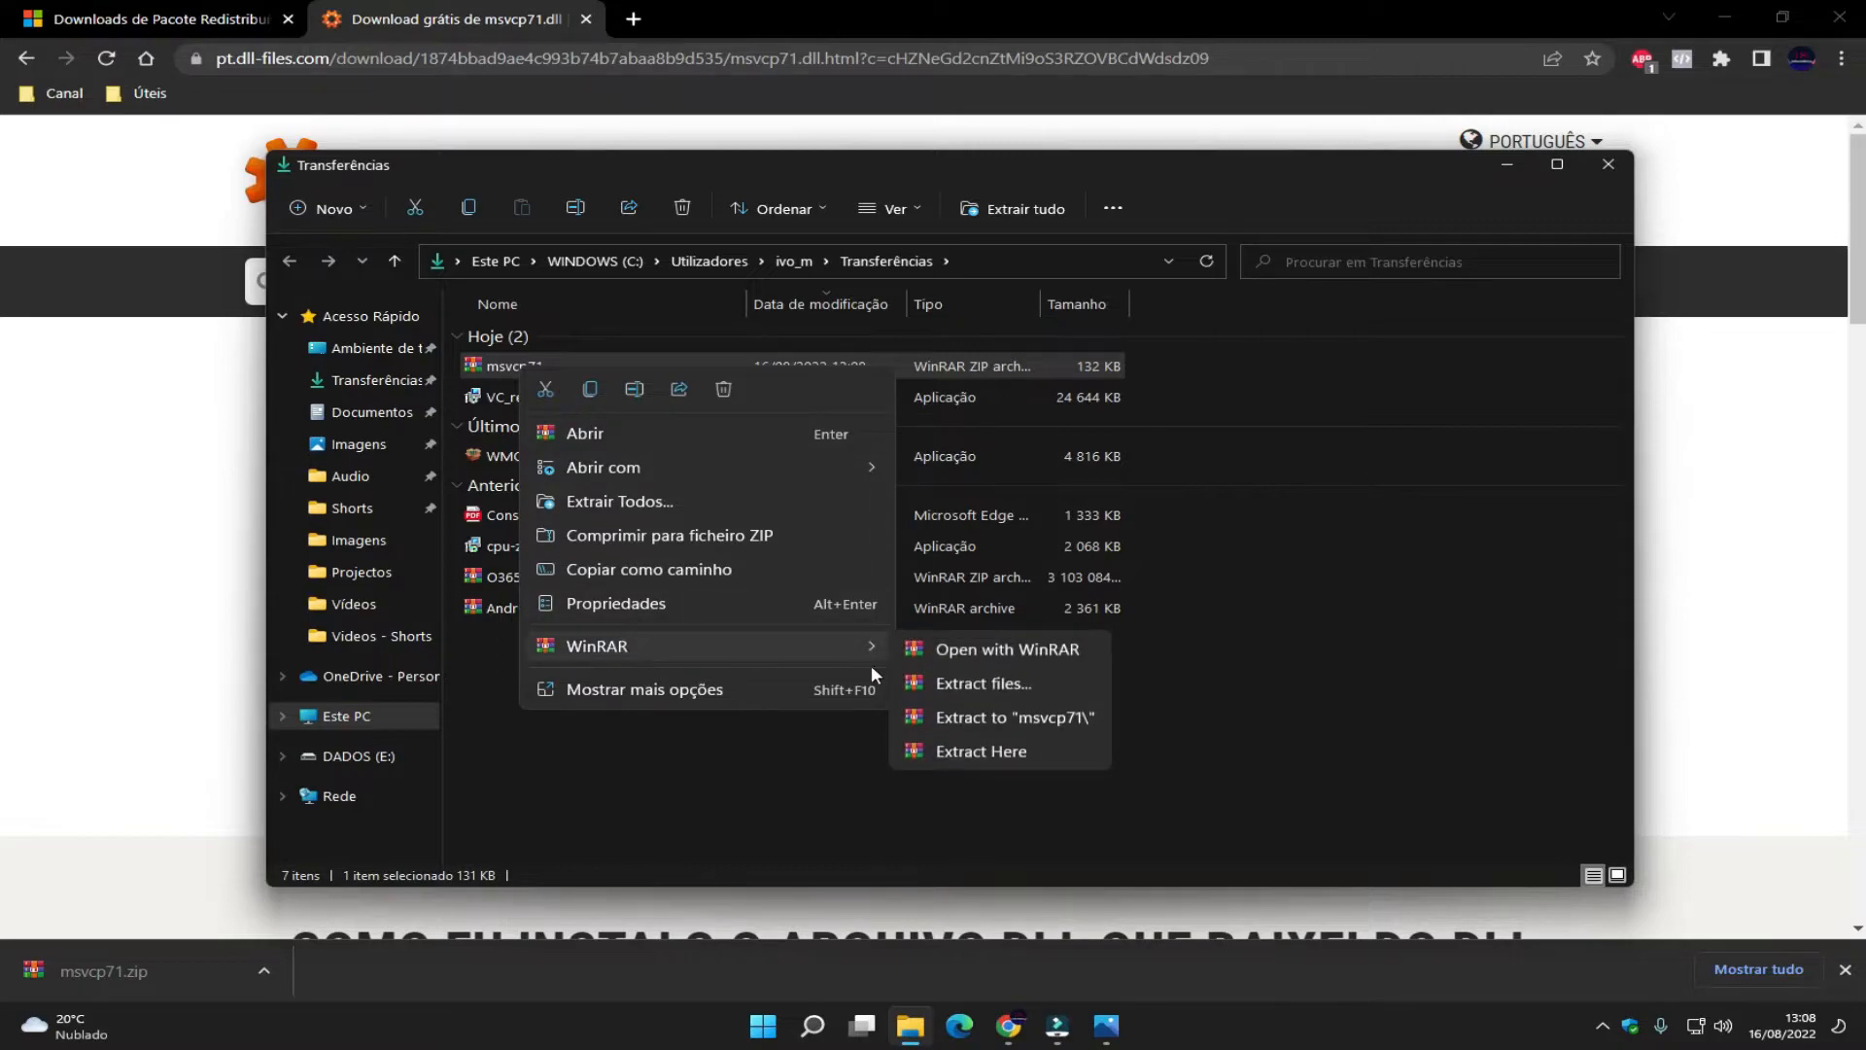
left_click(985, 721)
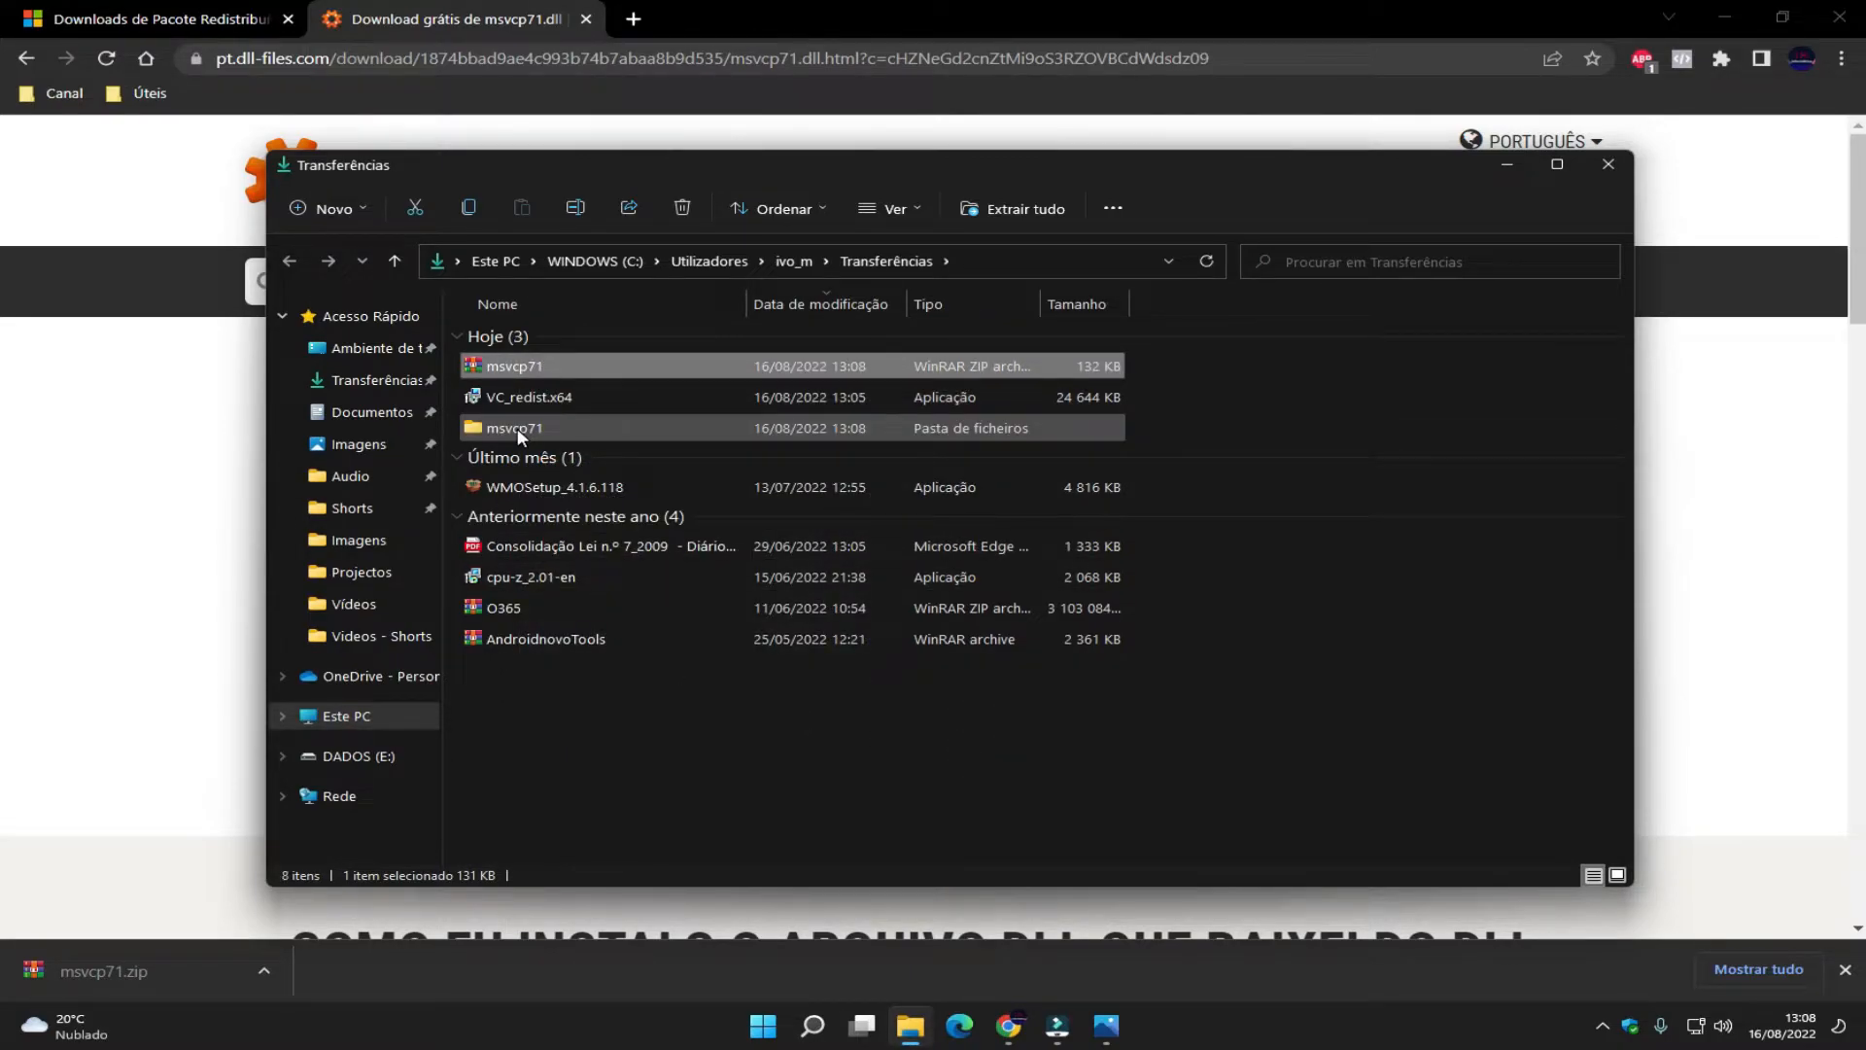
- Open the extracted msvcp71 folder and copy the msvcp71.dll file
double_click(517, 428)
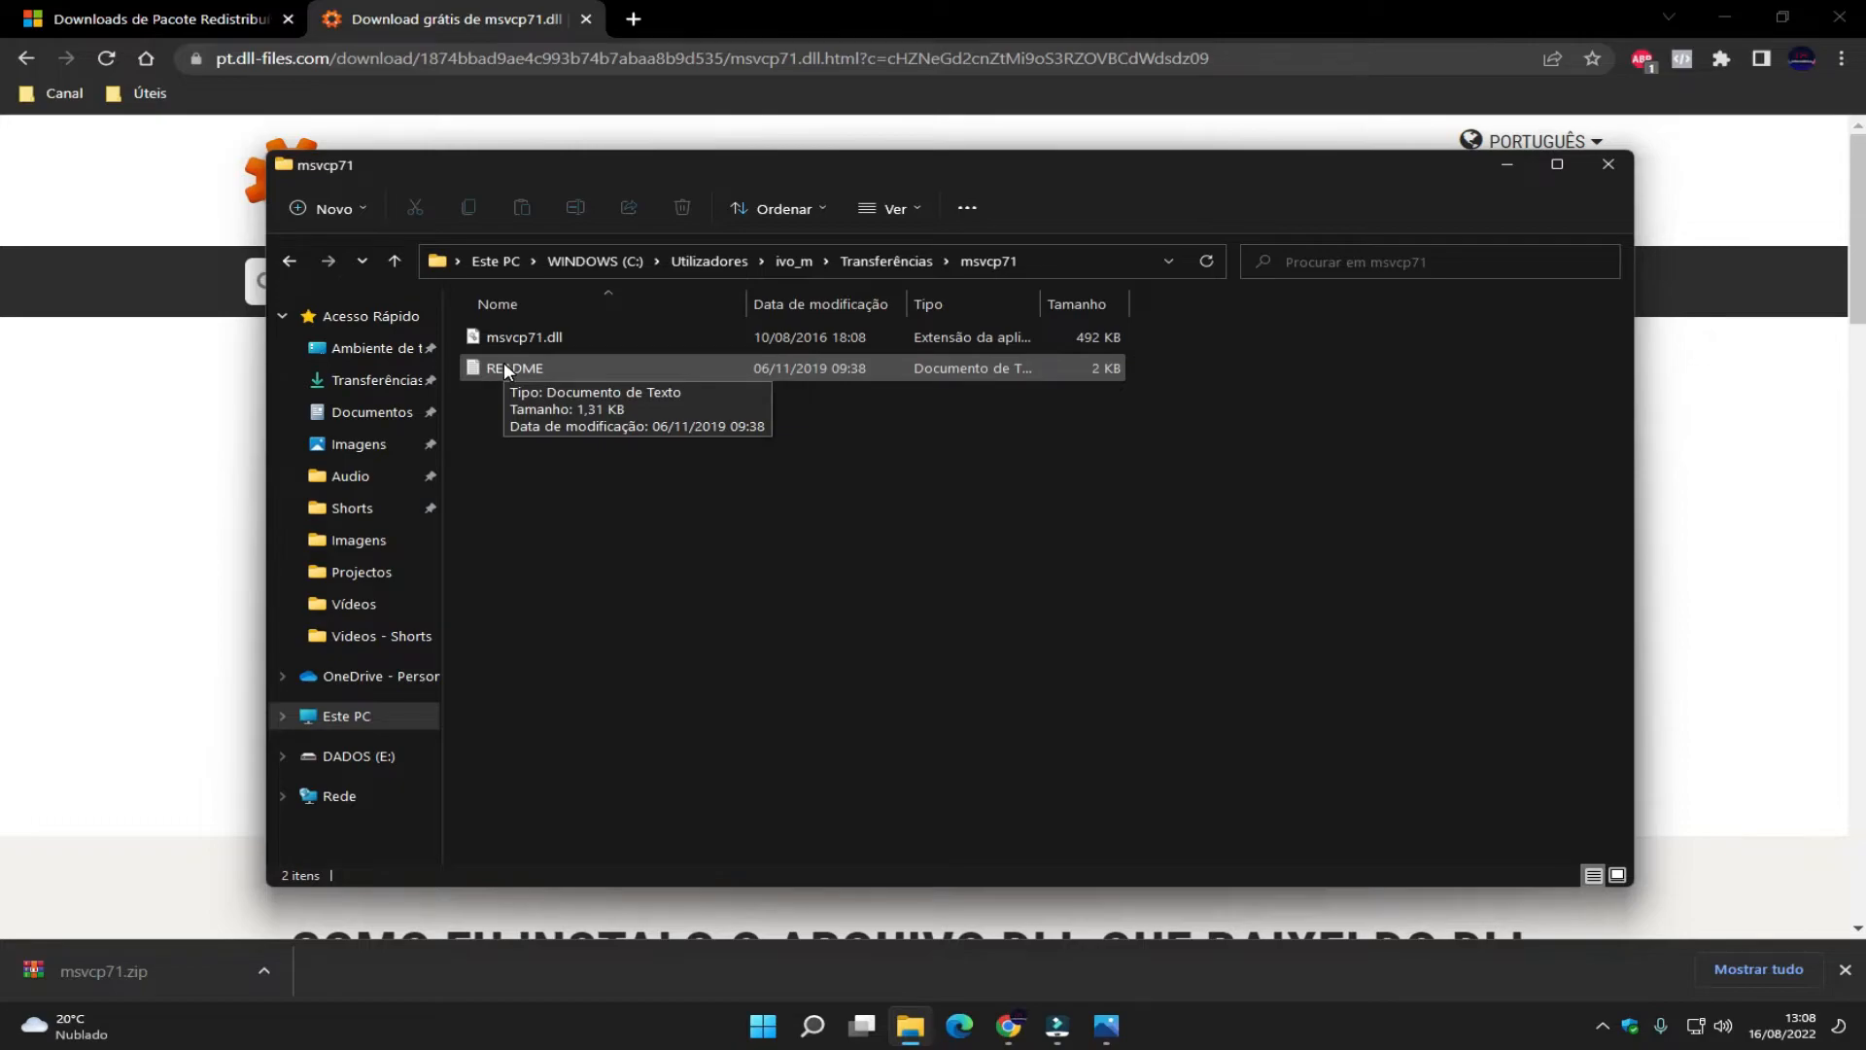
left_click(530, 337)
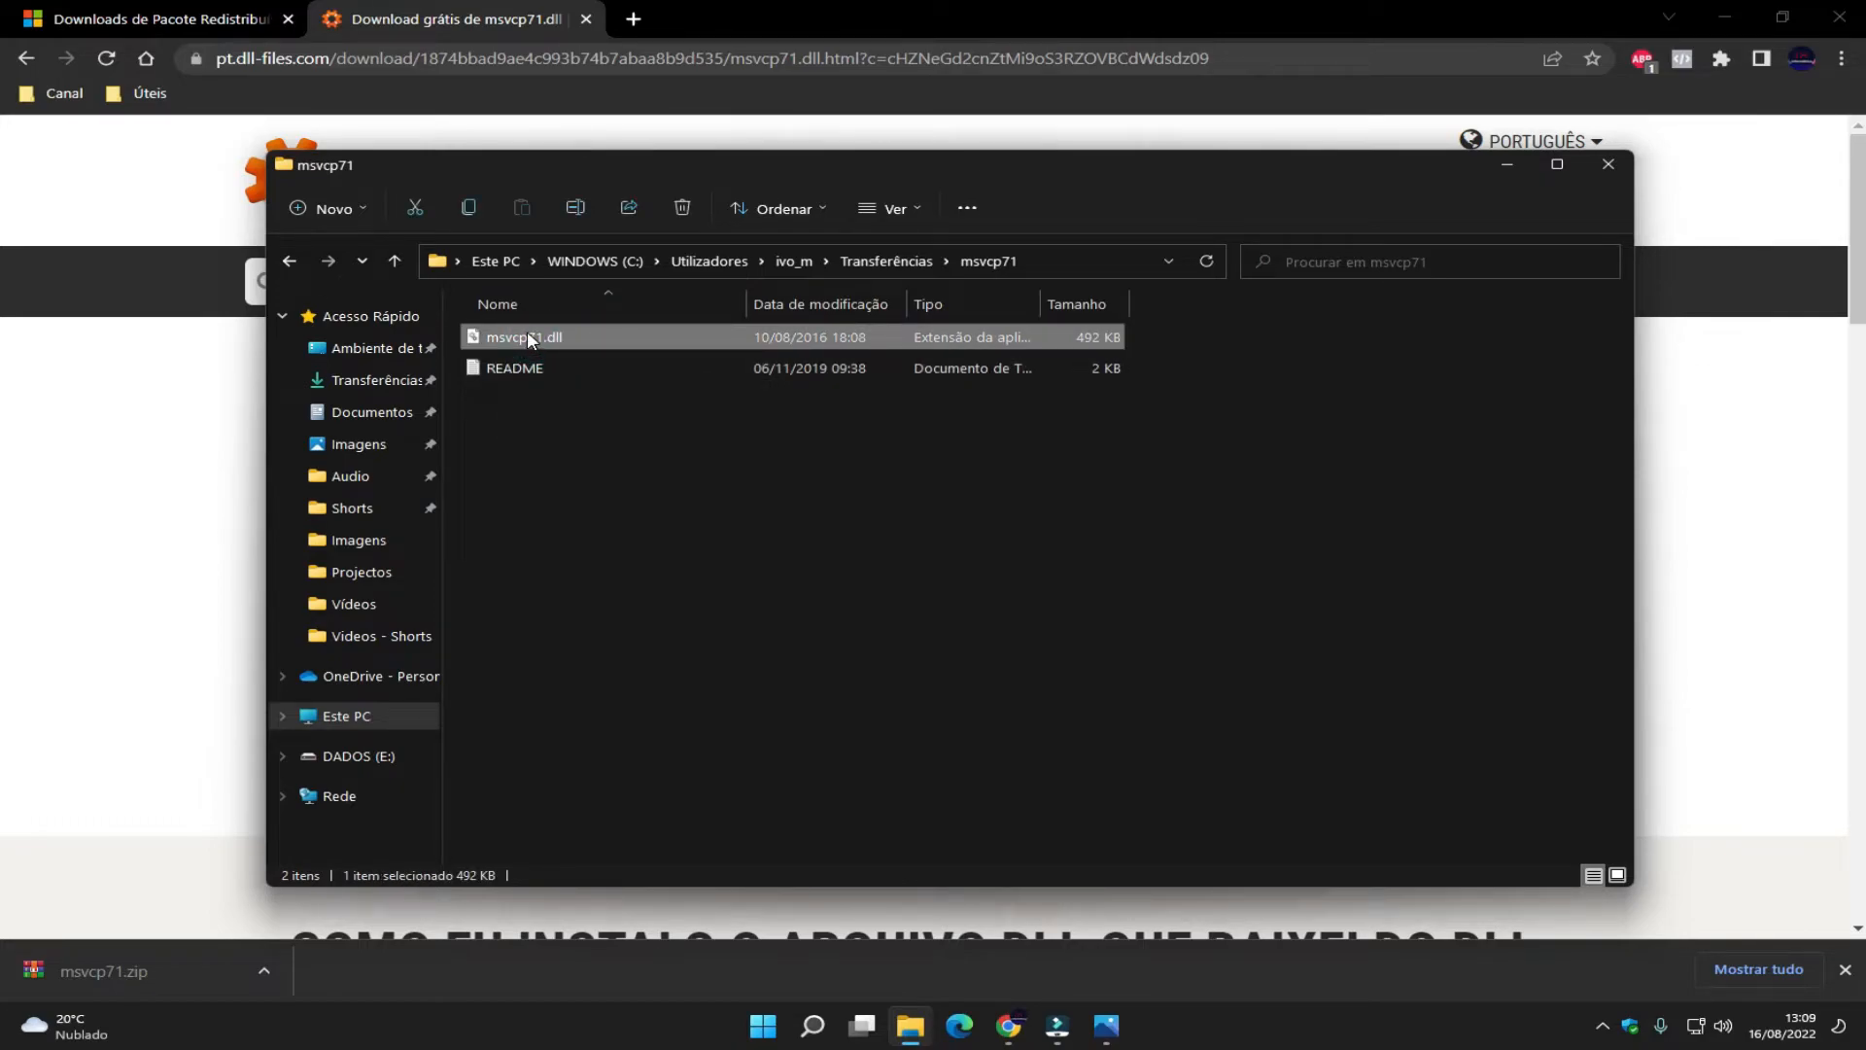
key("ctrl+c")
- Open the System32 folder inside Windows on drive C: and check the folder's paste option without pasting the DLL
left_click(353, 724)
left_click(587, 491)
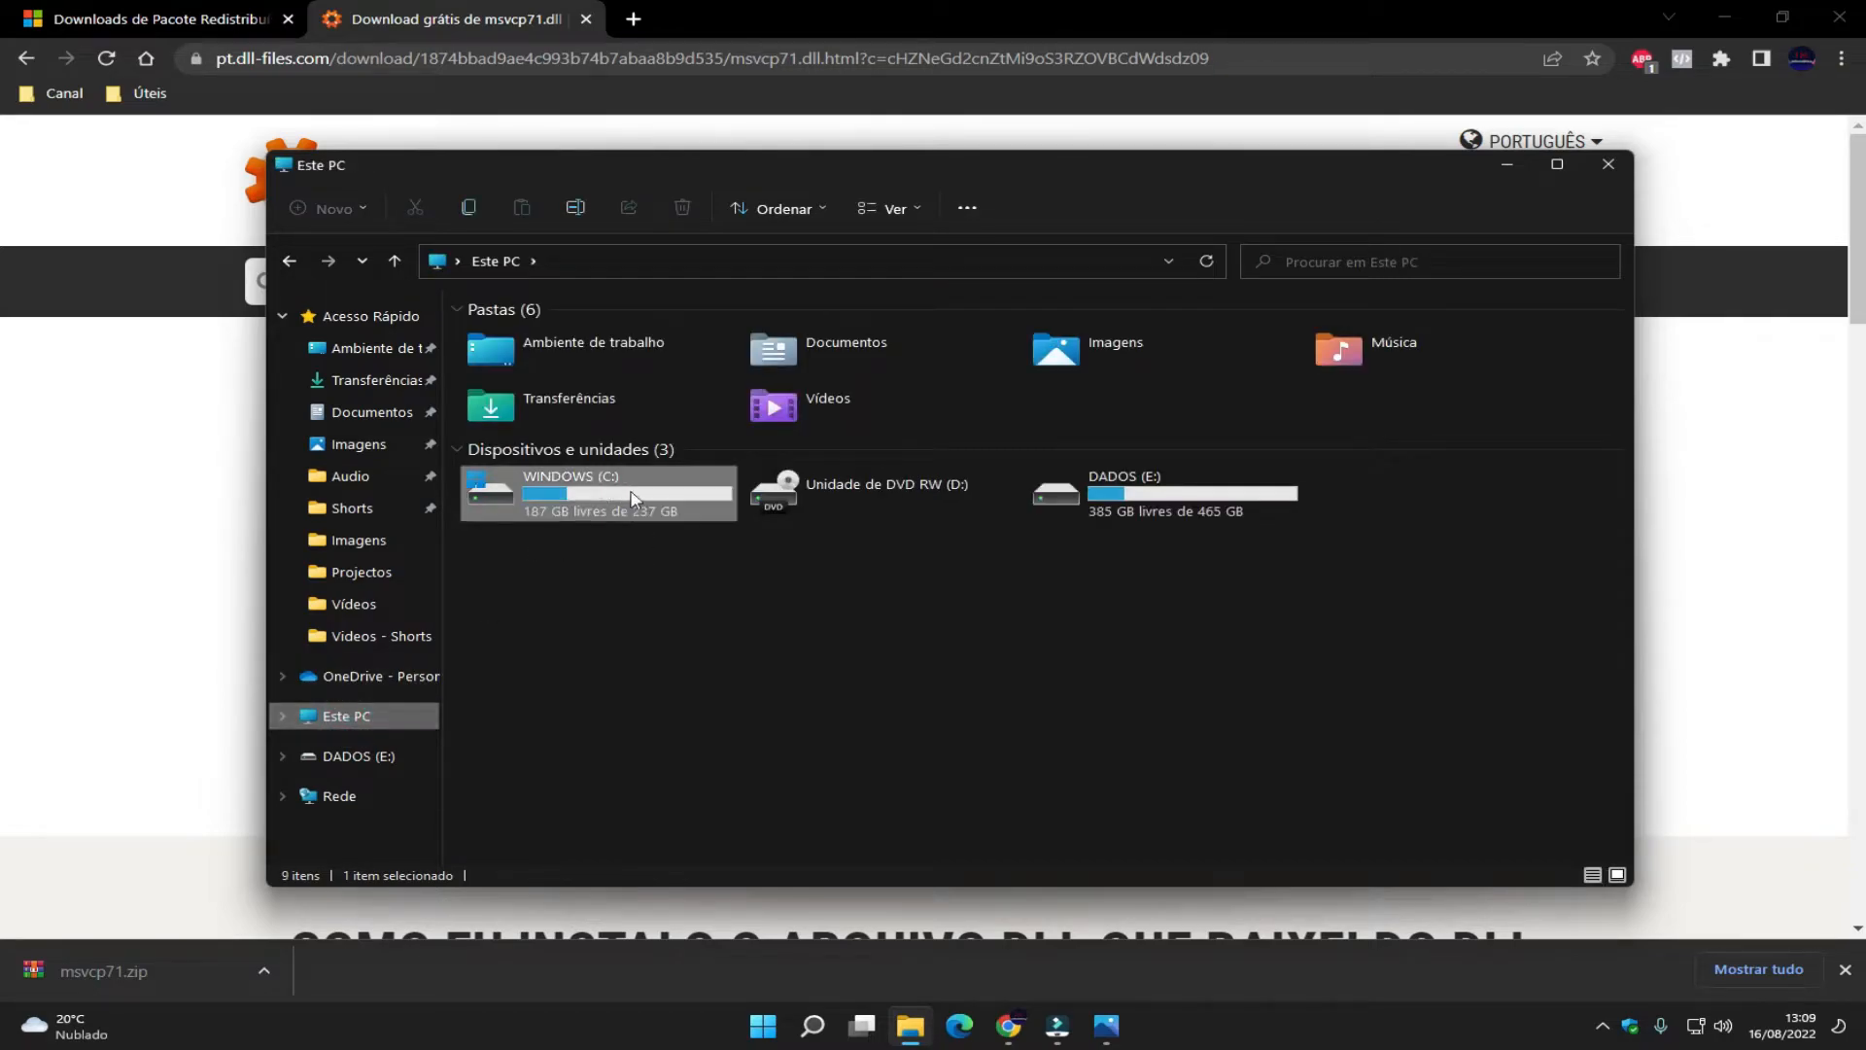
double_click(578, 496)
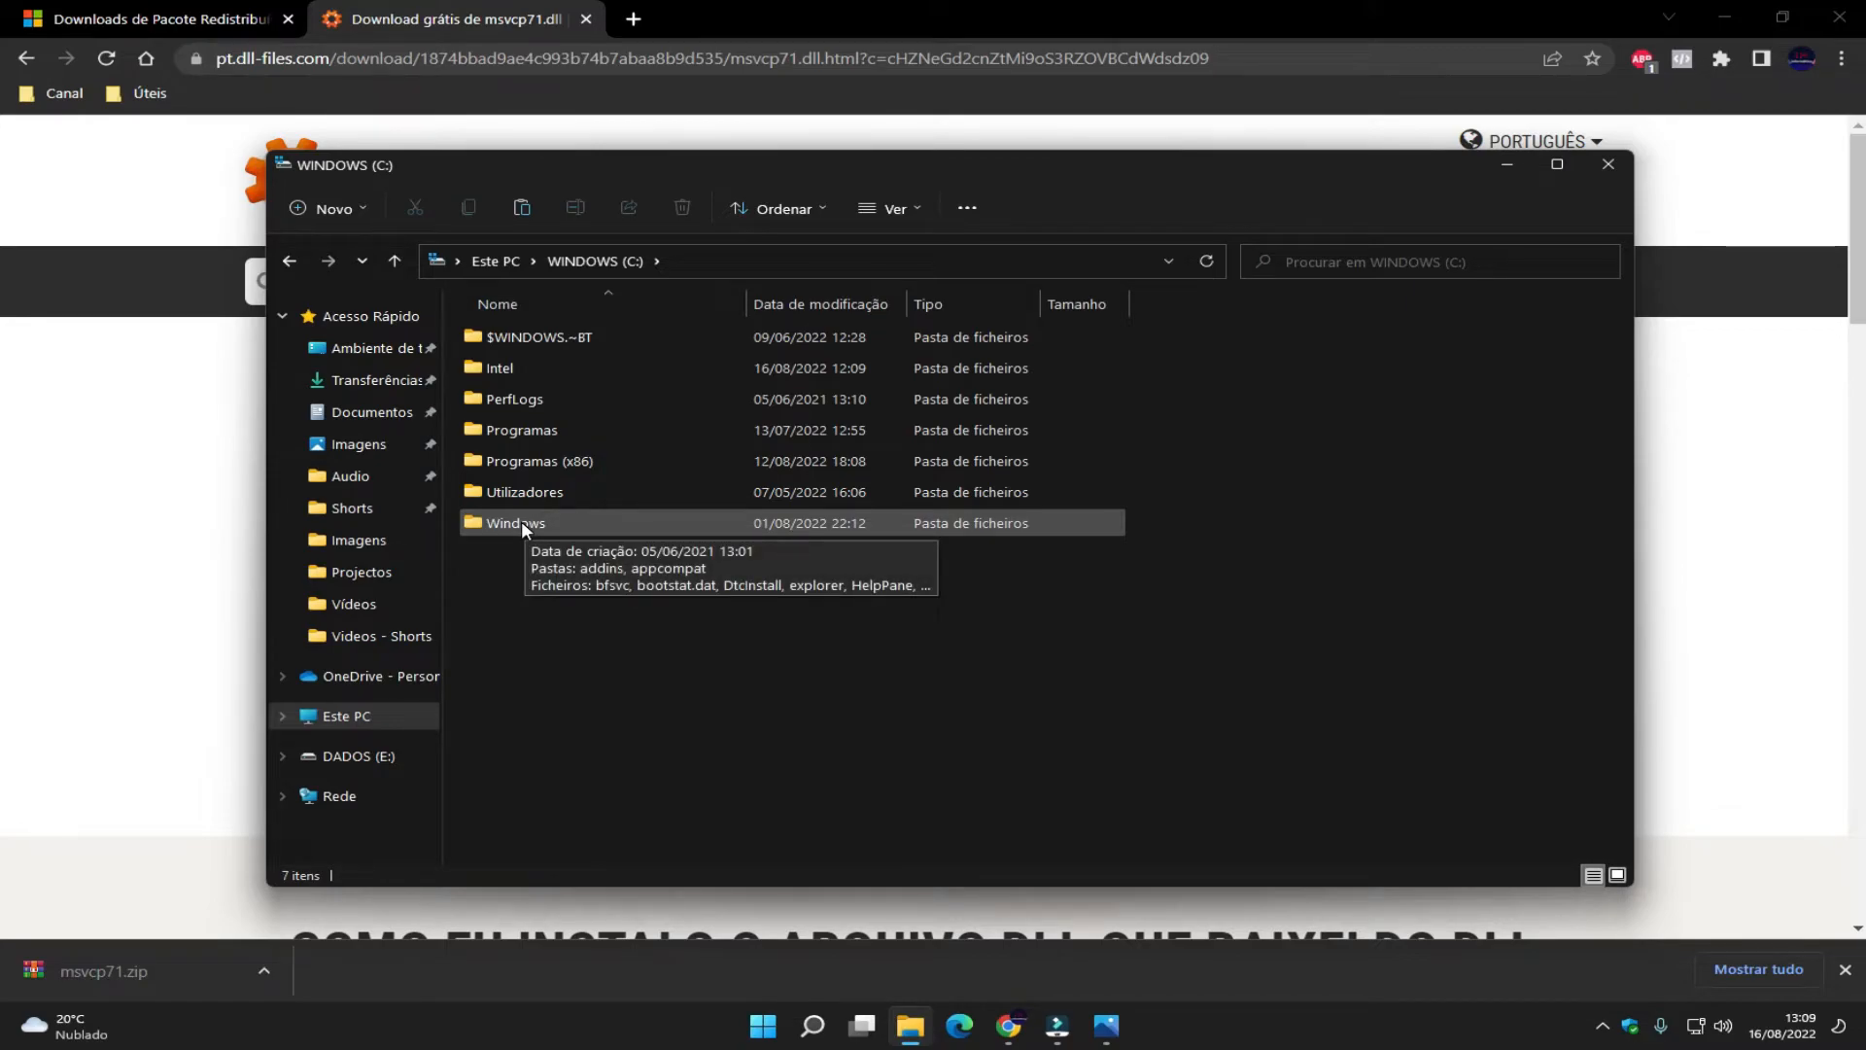
double_click(521, 524)
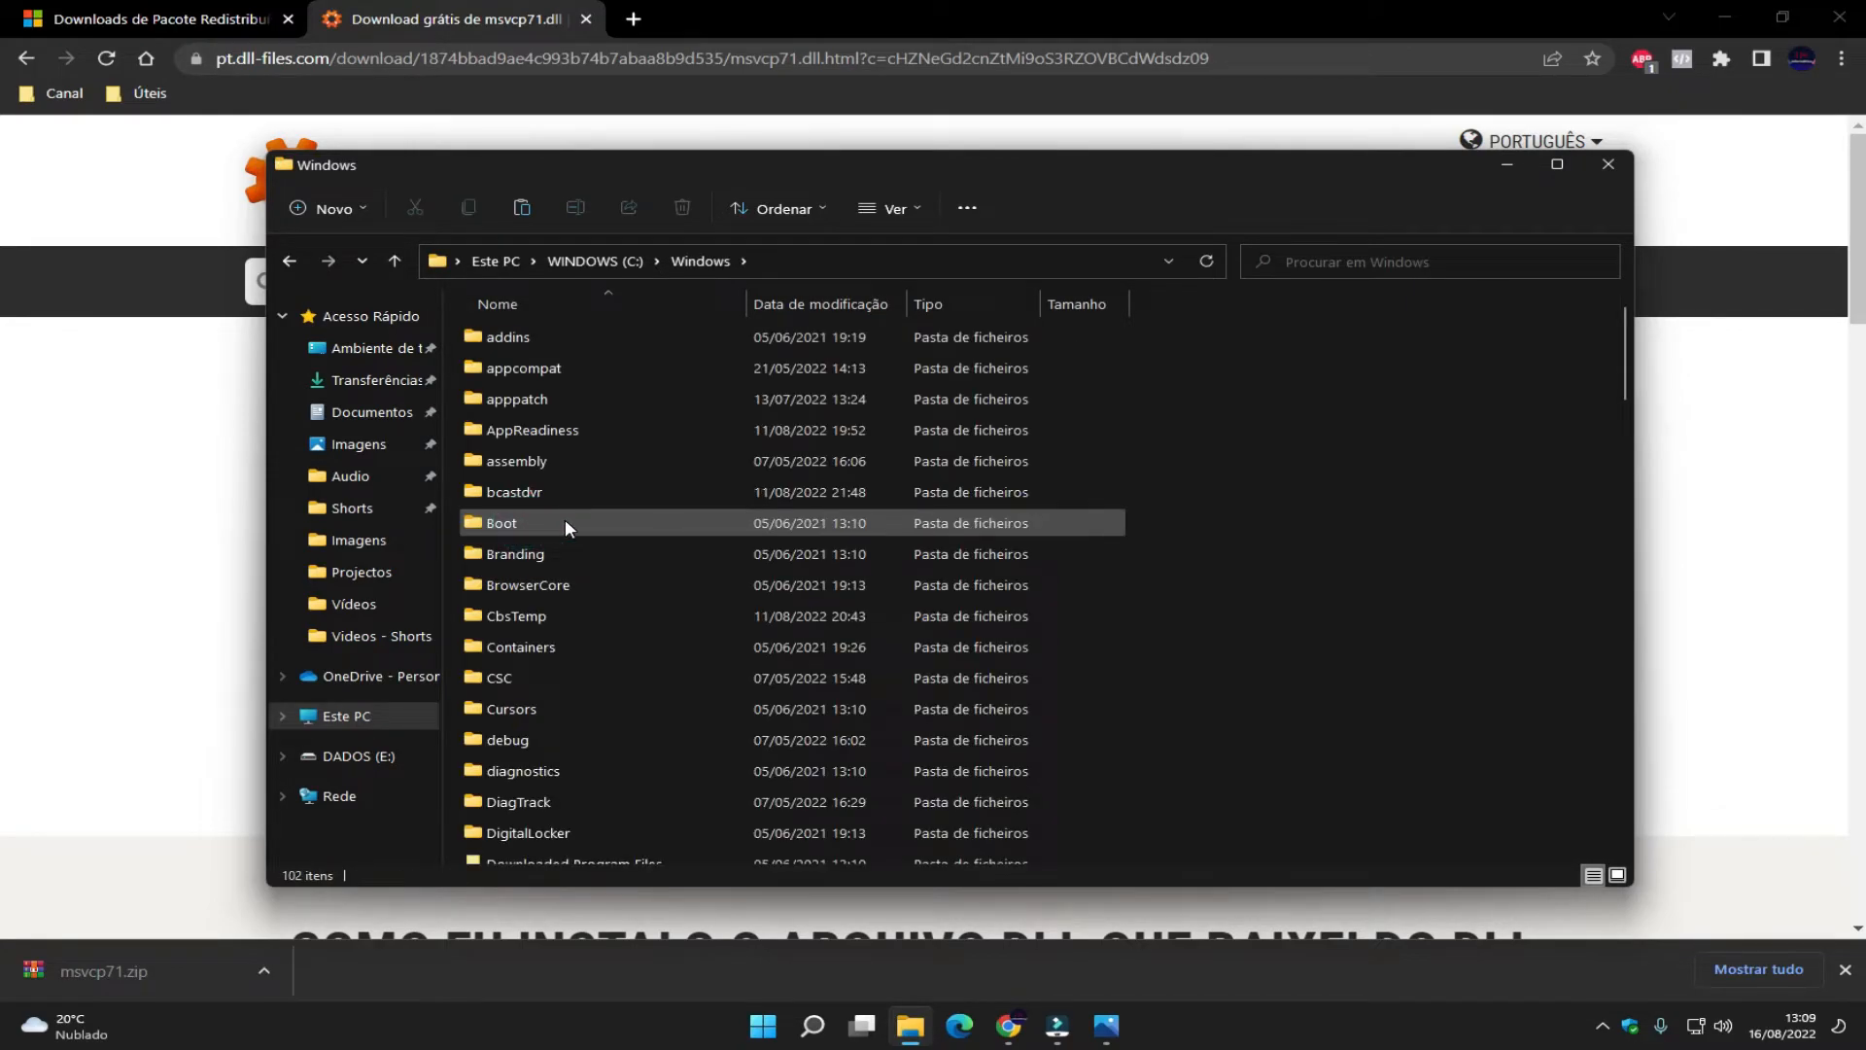
scroll(564, 519, "down", 5)
scroll(564, 520, "down", 14)
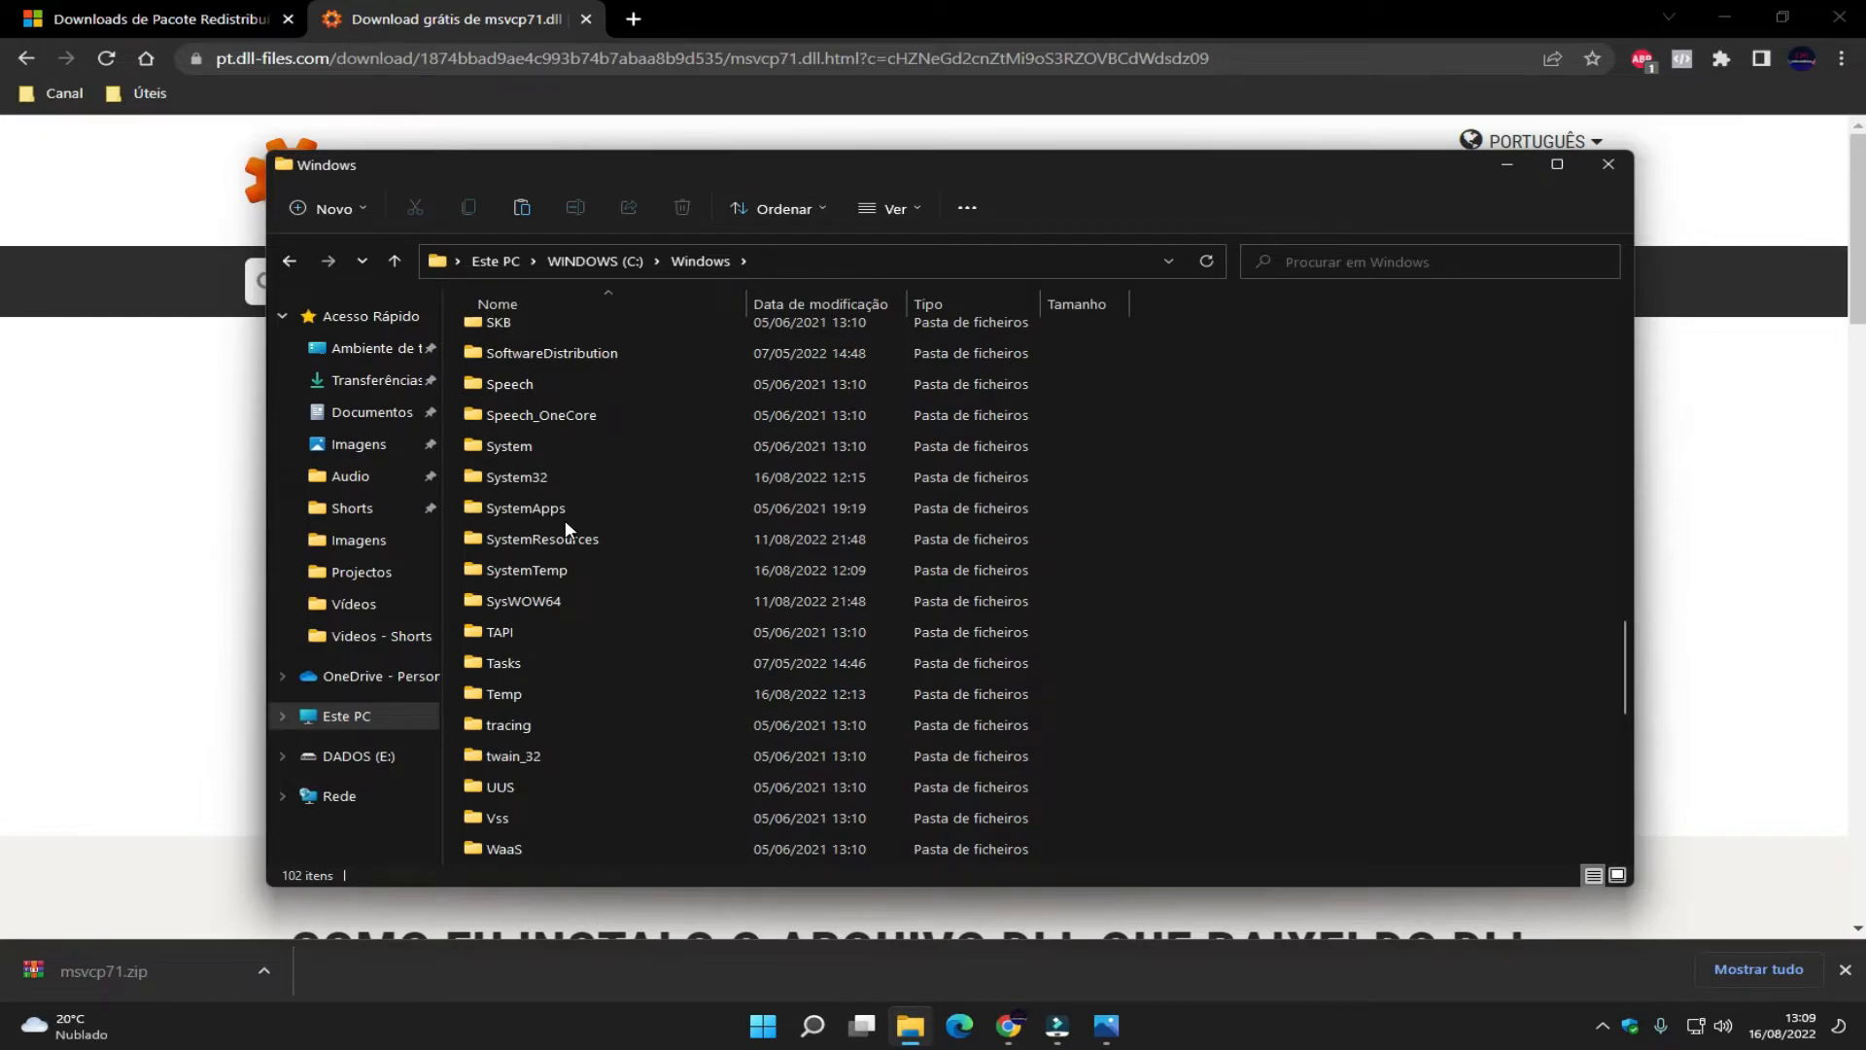
left_click(510, 479)
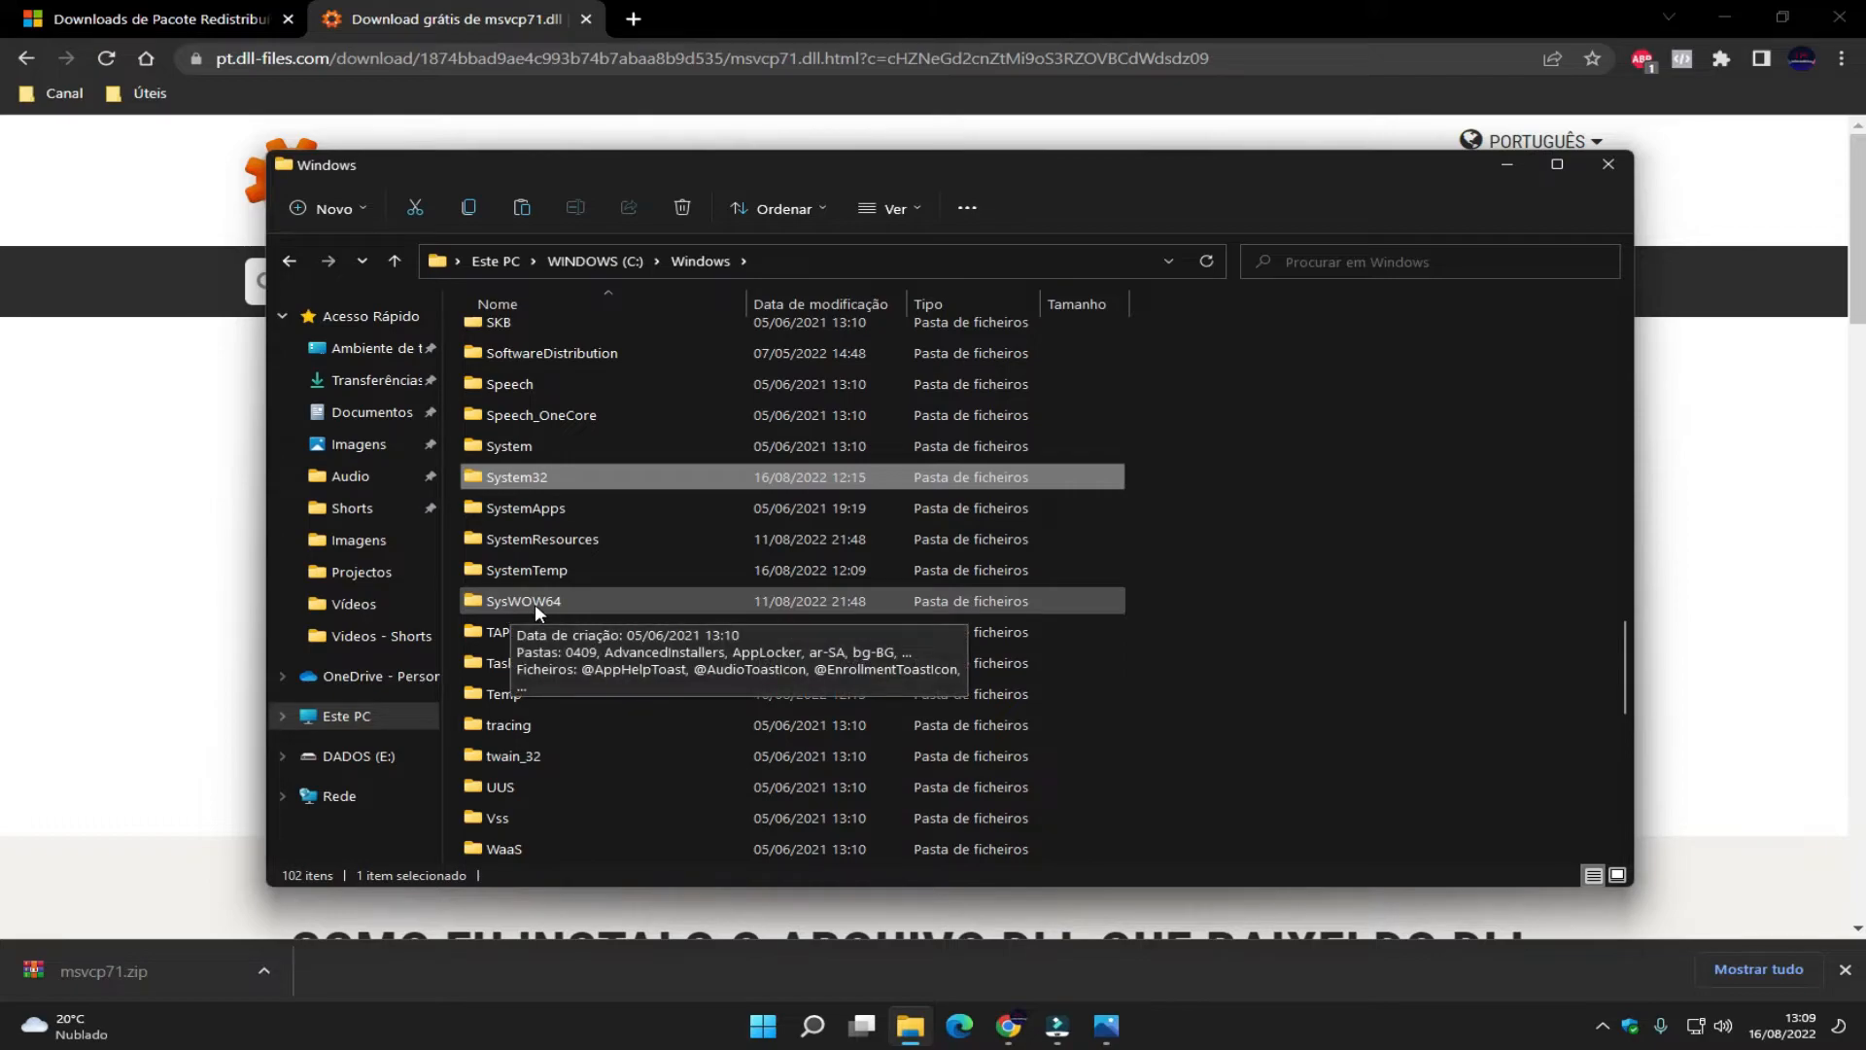
double_click(528, 482)
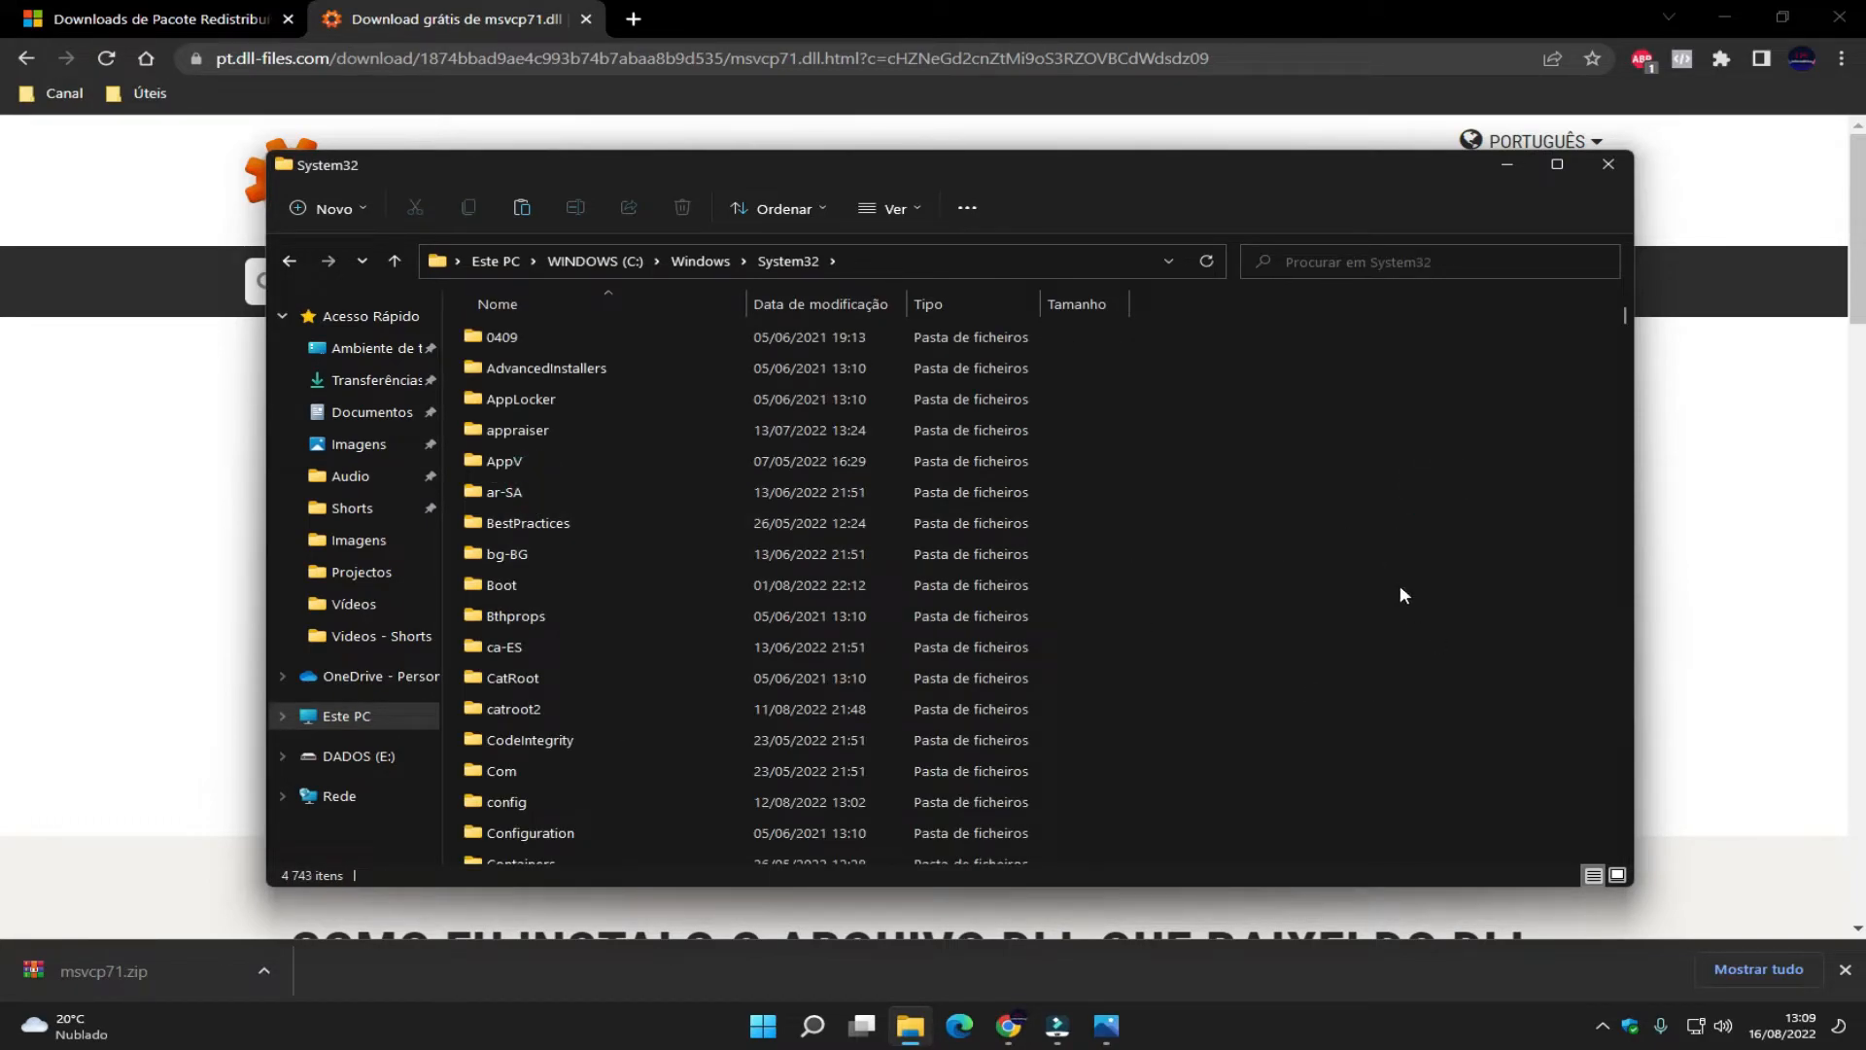
right_click(1362, 543)
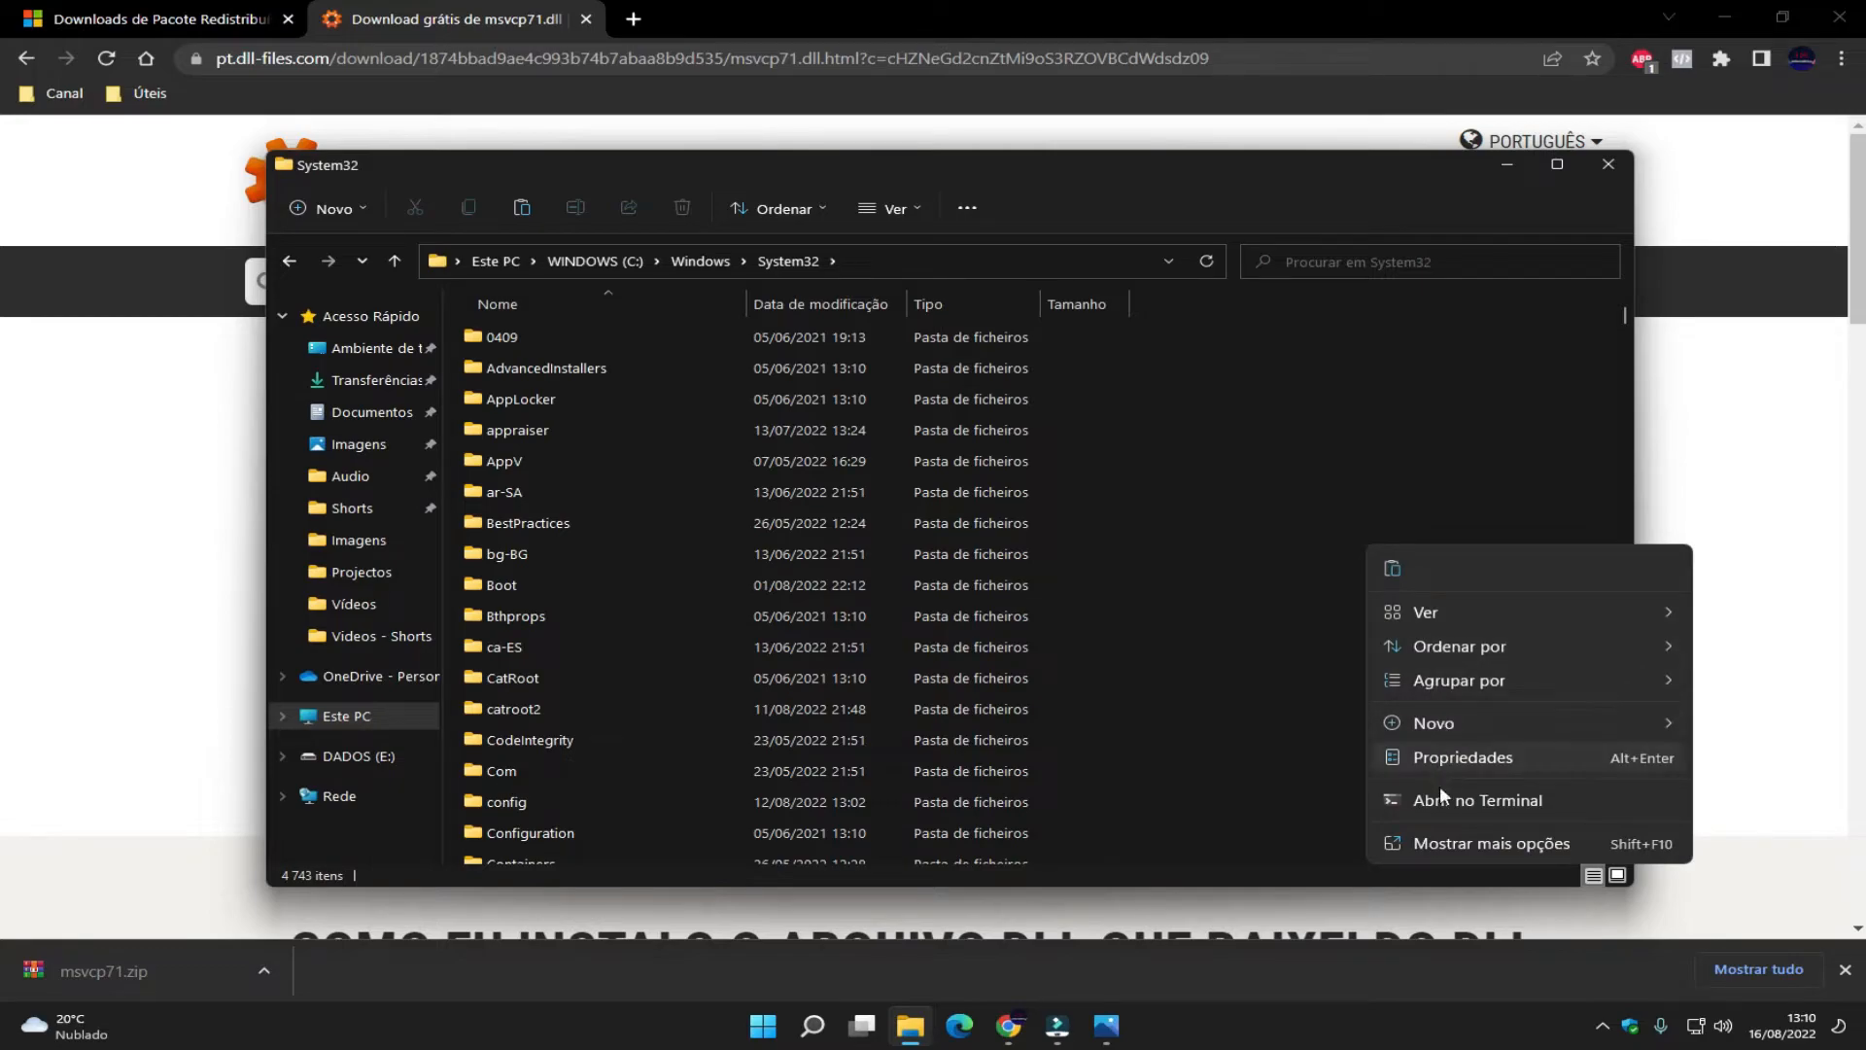
left_click(1427, 487)
left_click(1427, 487)
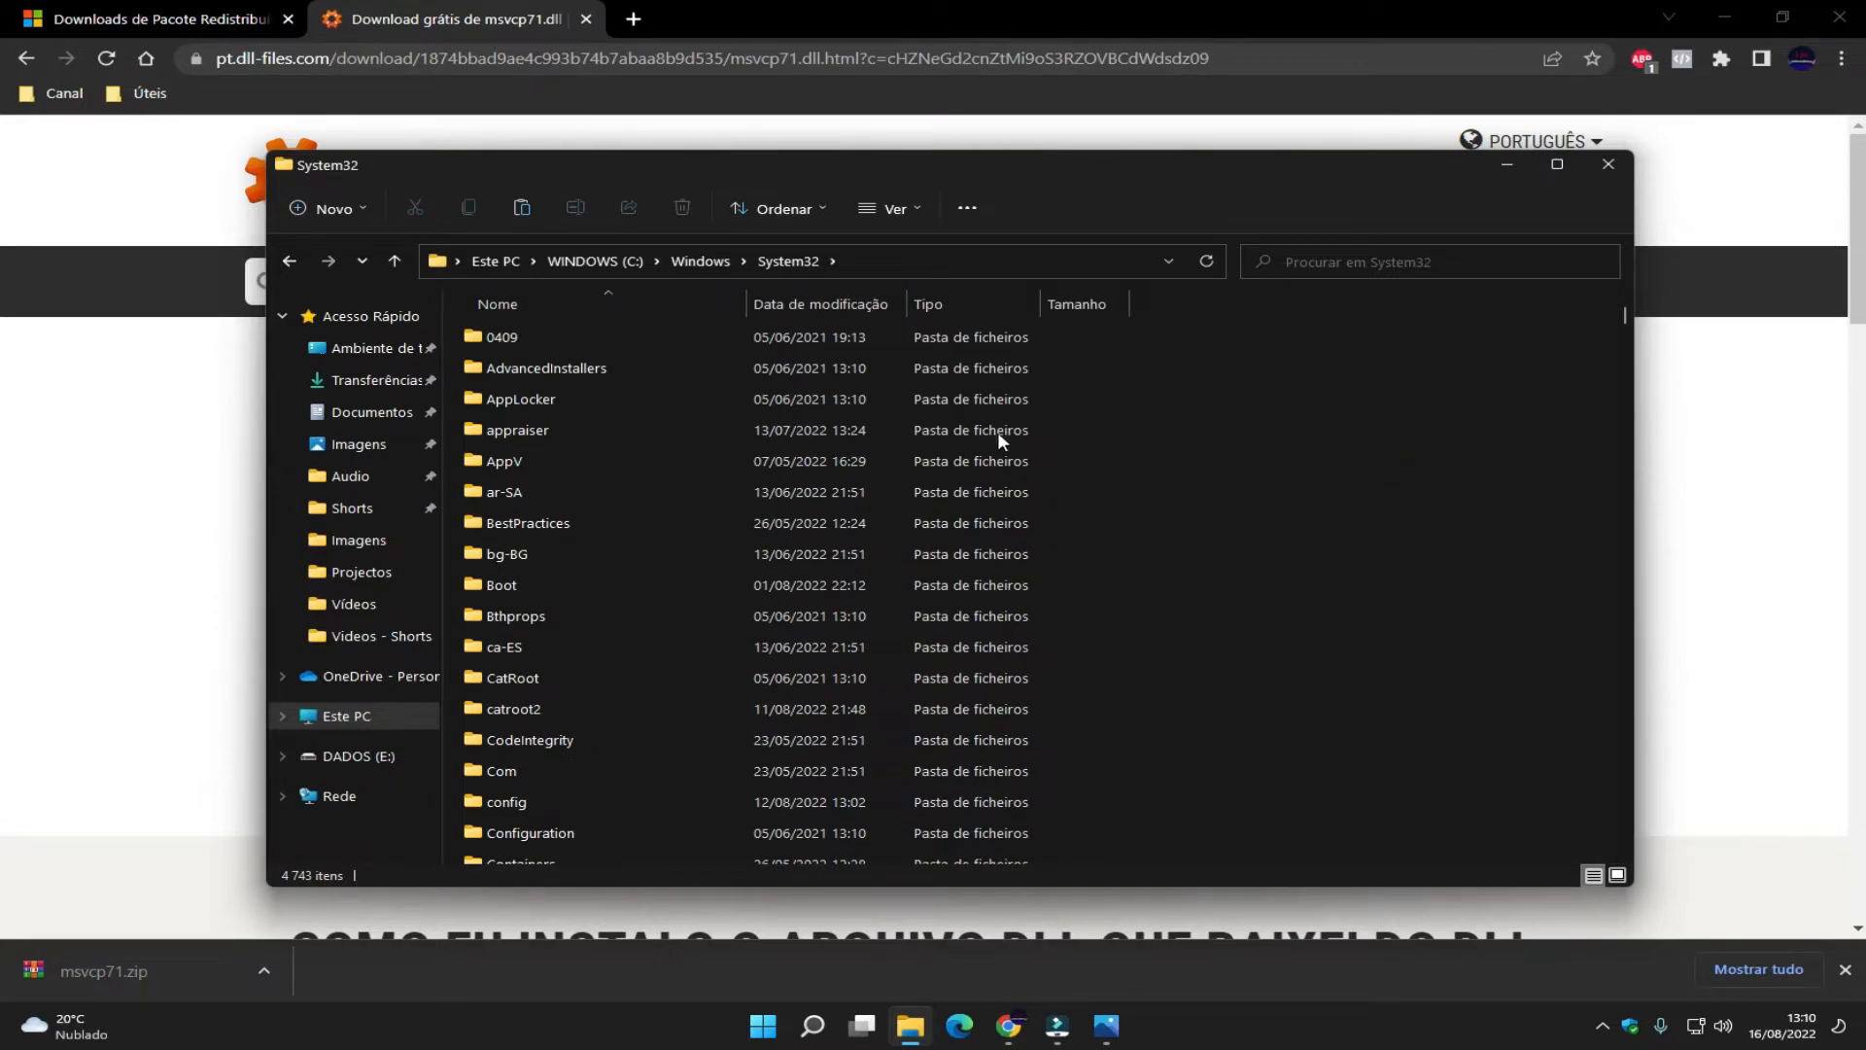
- Return to the Windows folder and open SysWOW64, the alternative destination for the DLL
left_click(289, 260)
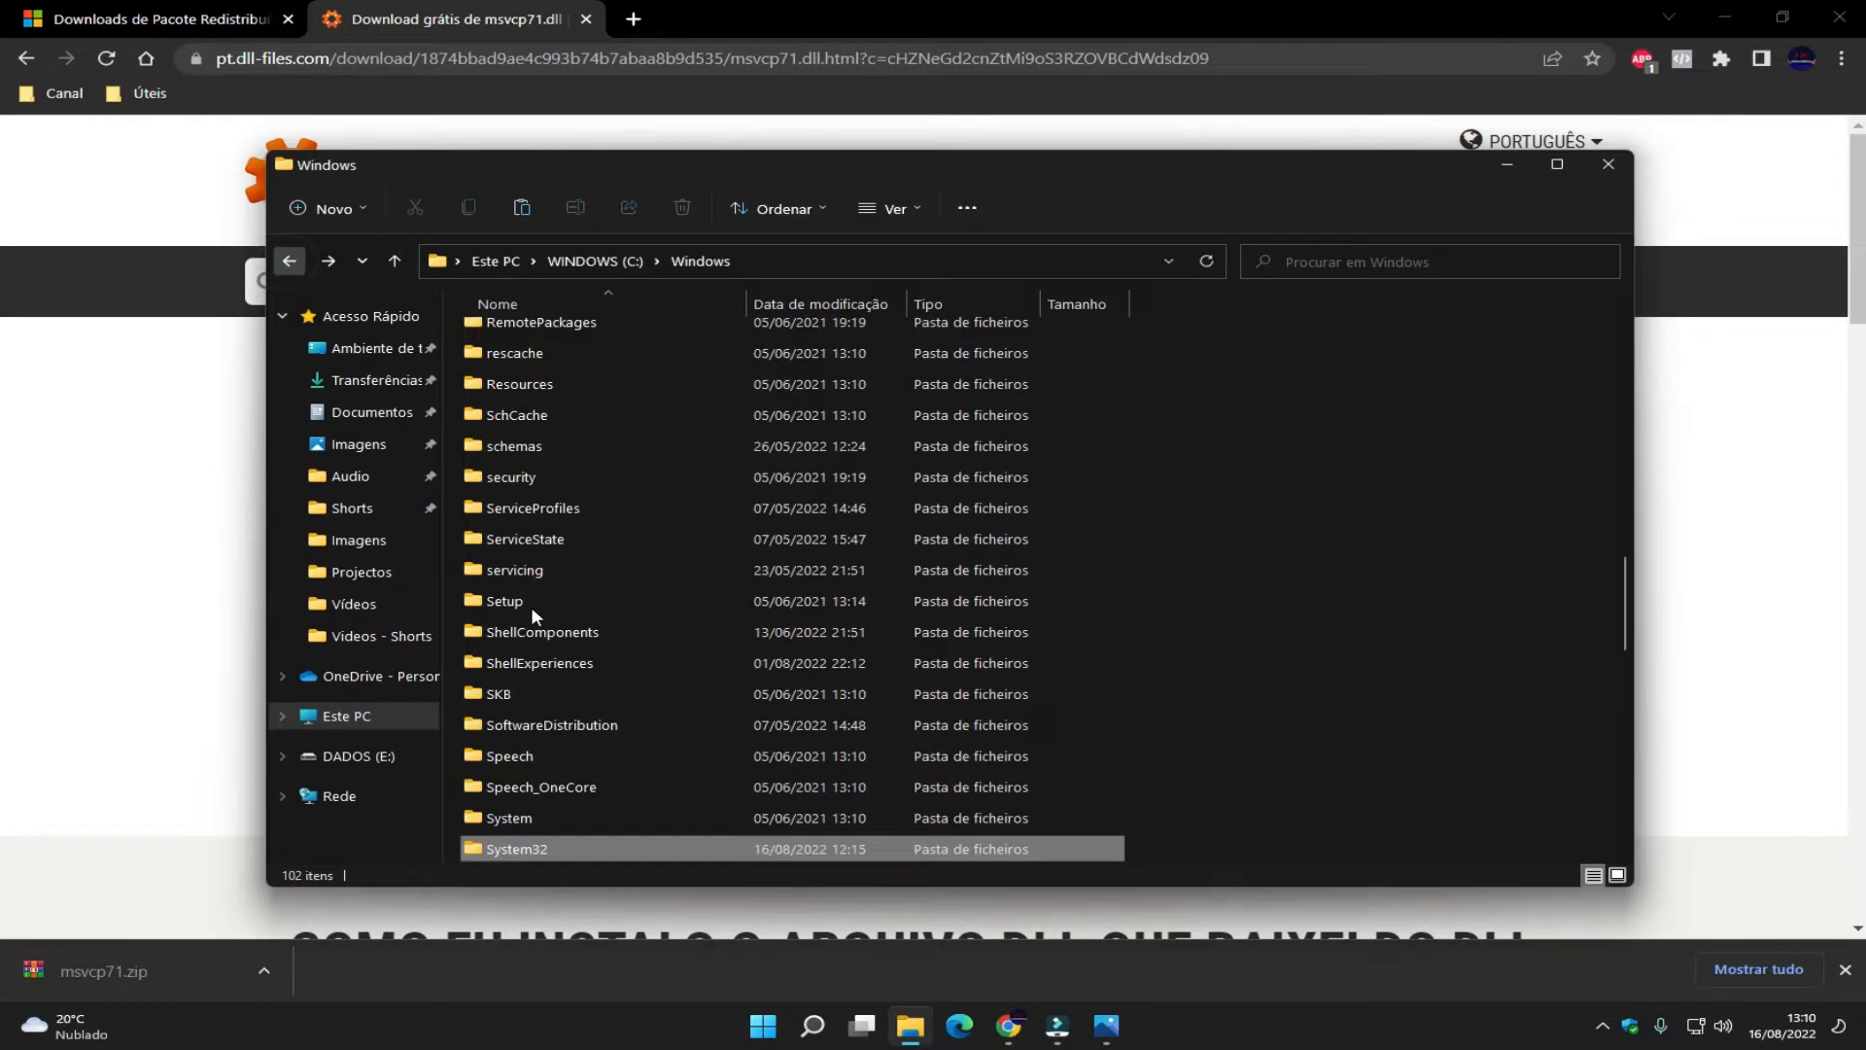
scroll(552, 697, "down", 2)
left_click(571, 671)
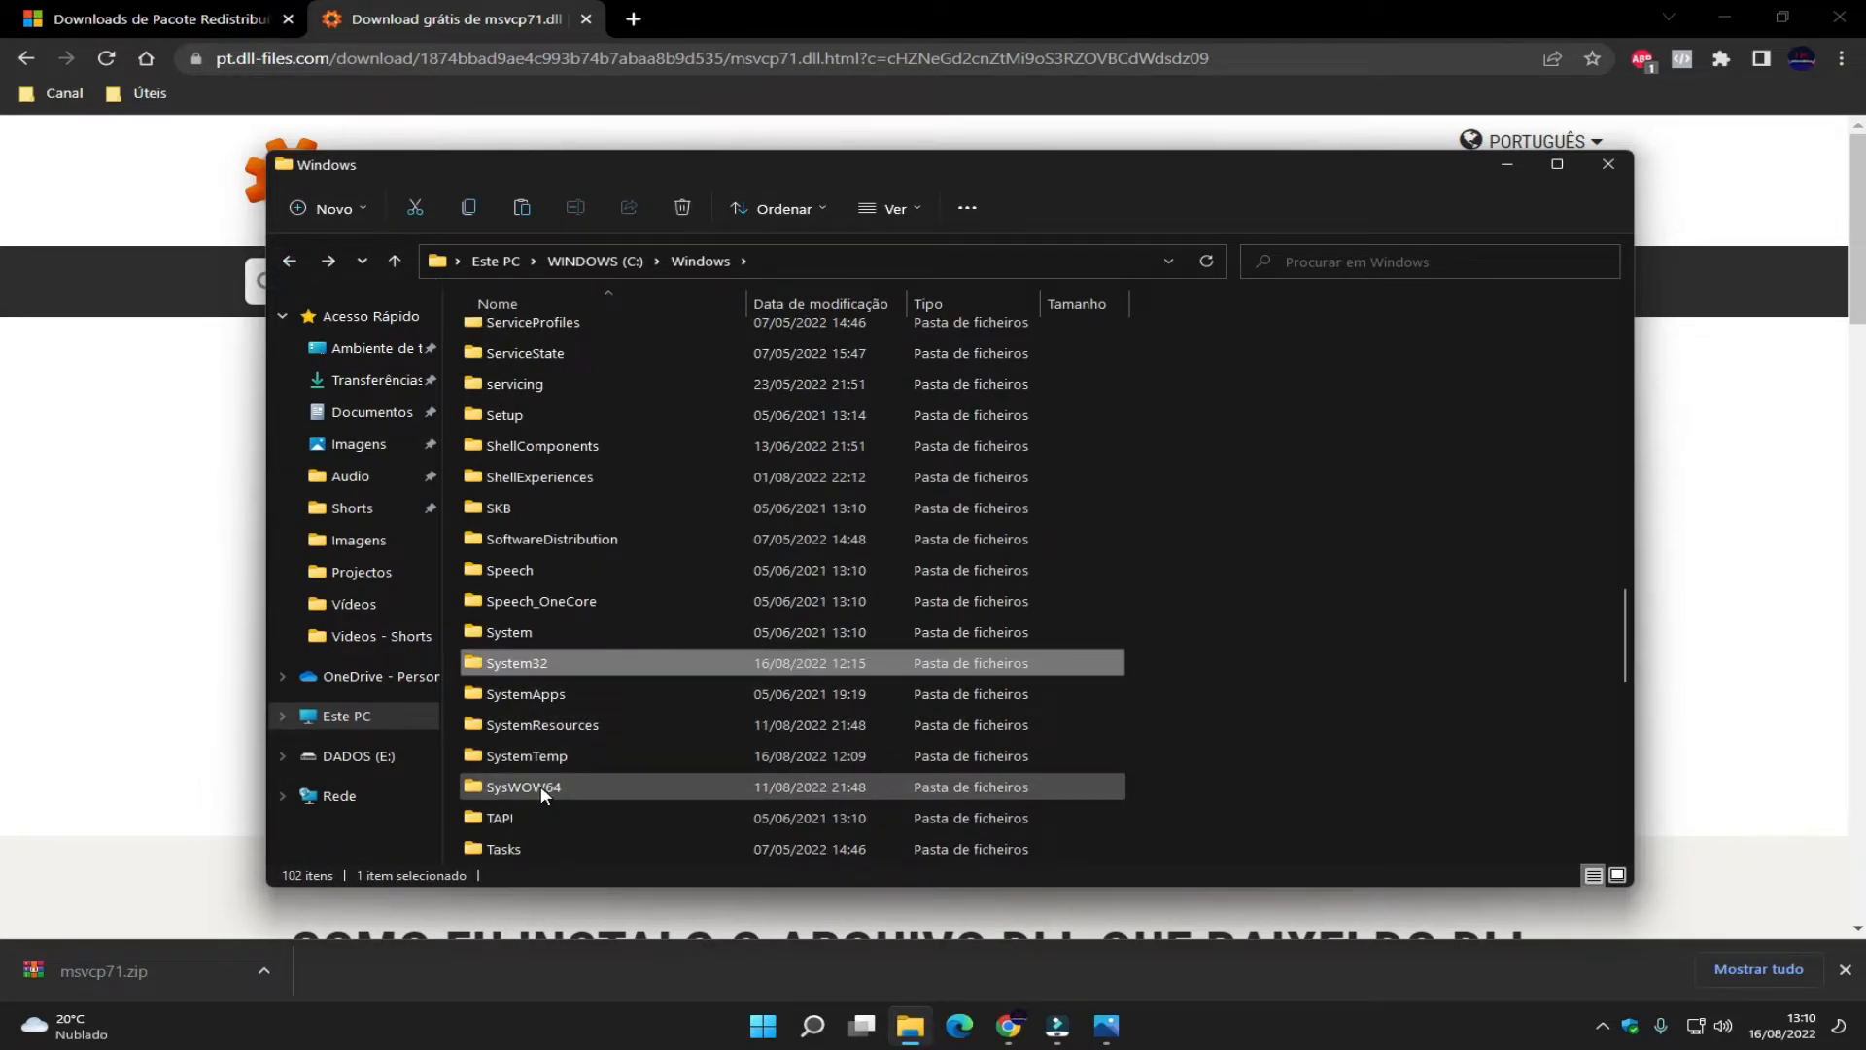
double_click(540, 785)
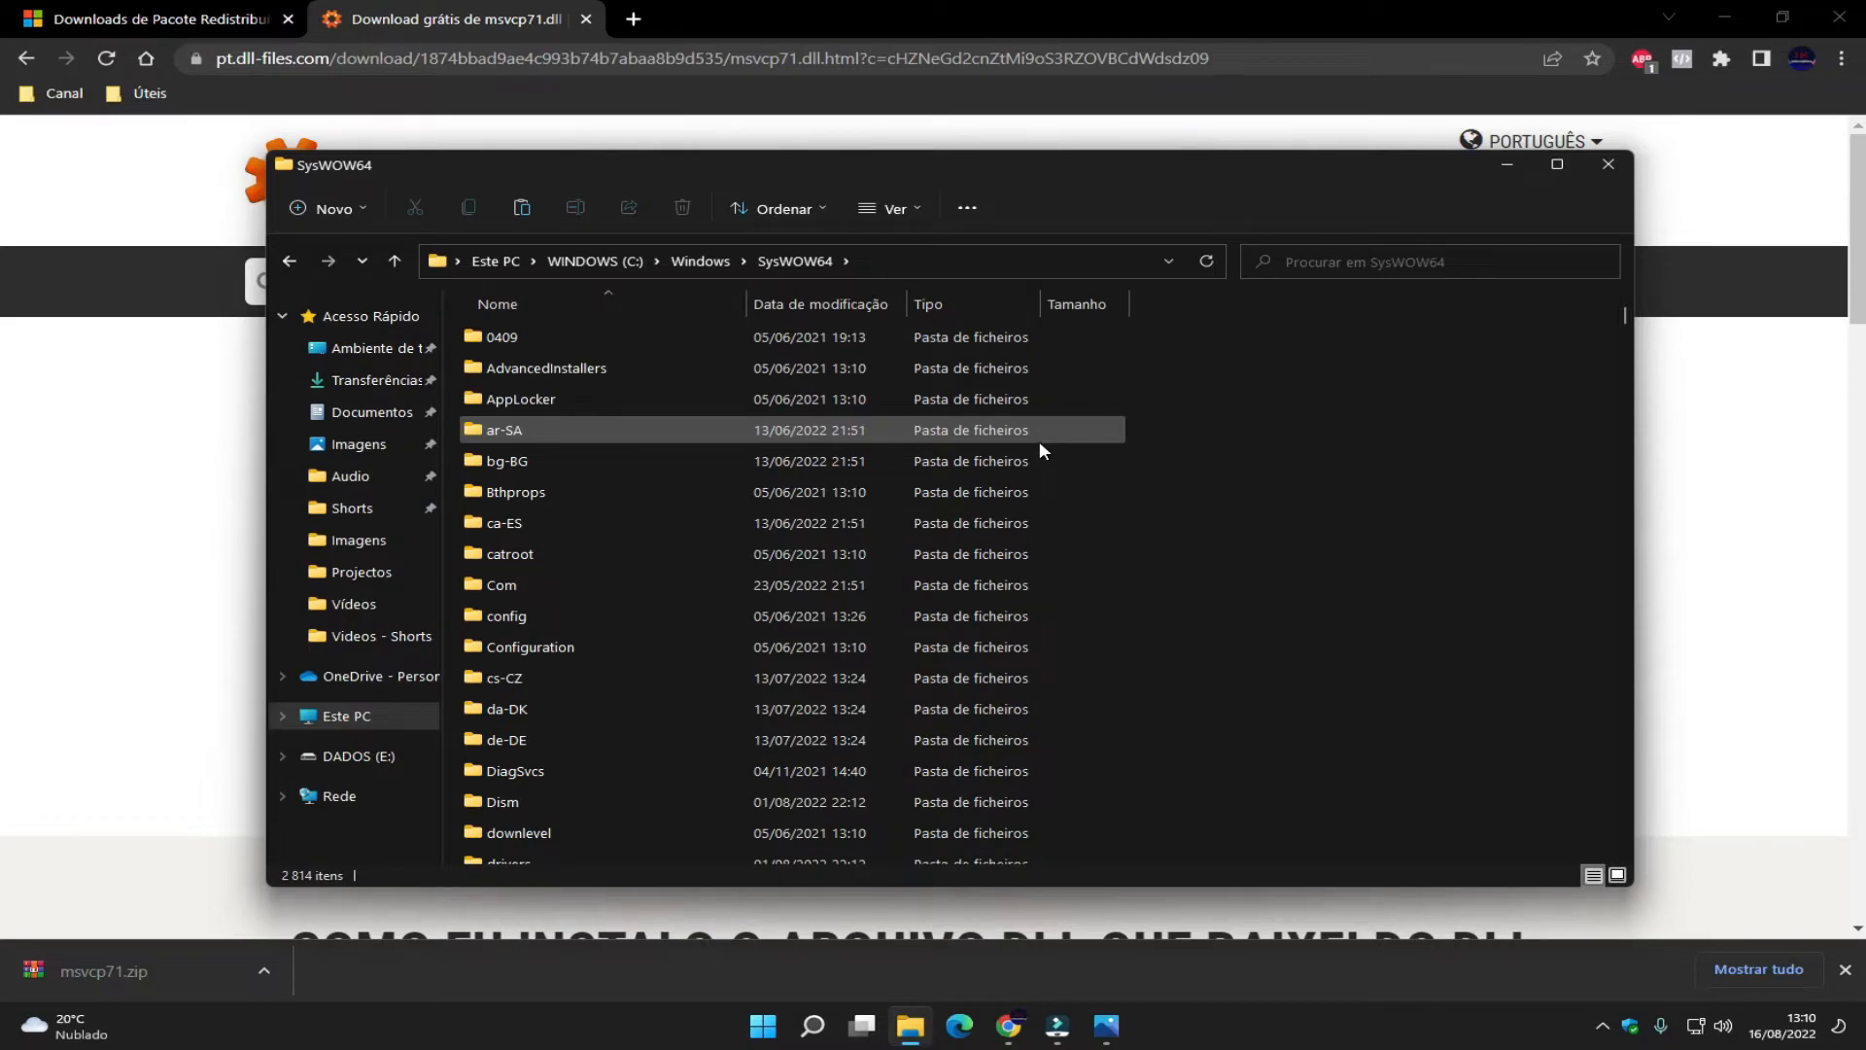
- Go back to drive C: and browse the Wondershare Filmora program folder under Programas\Wondershare
left_click(290, 266)
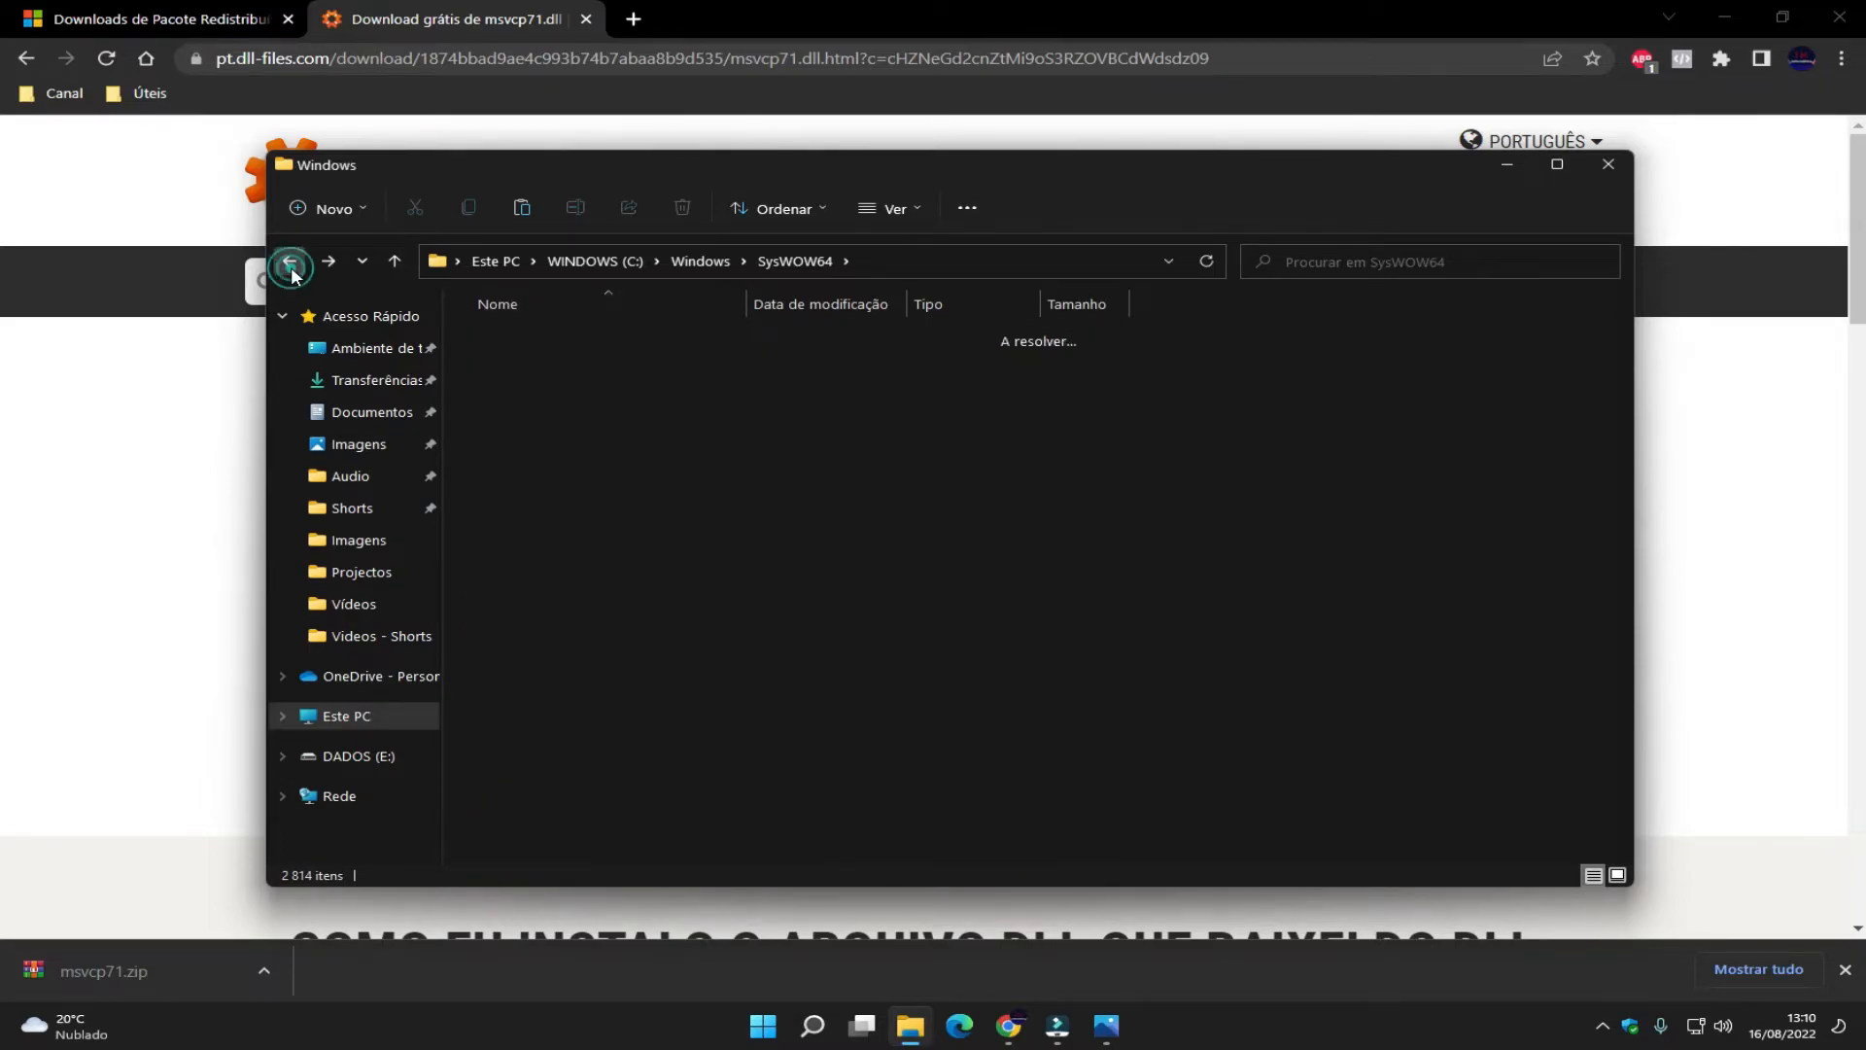
left_click(291, 265)
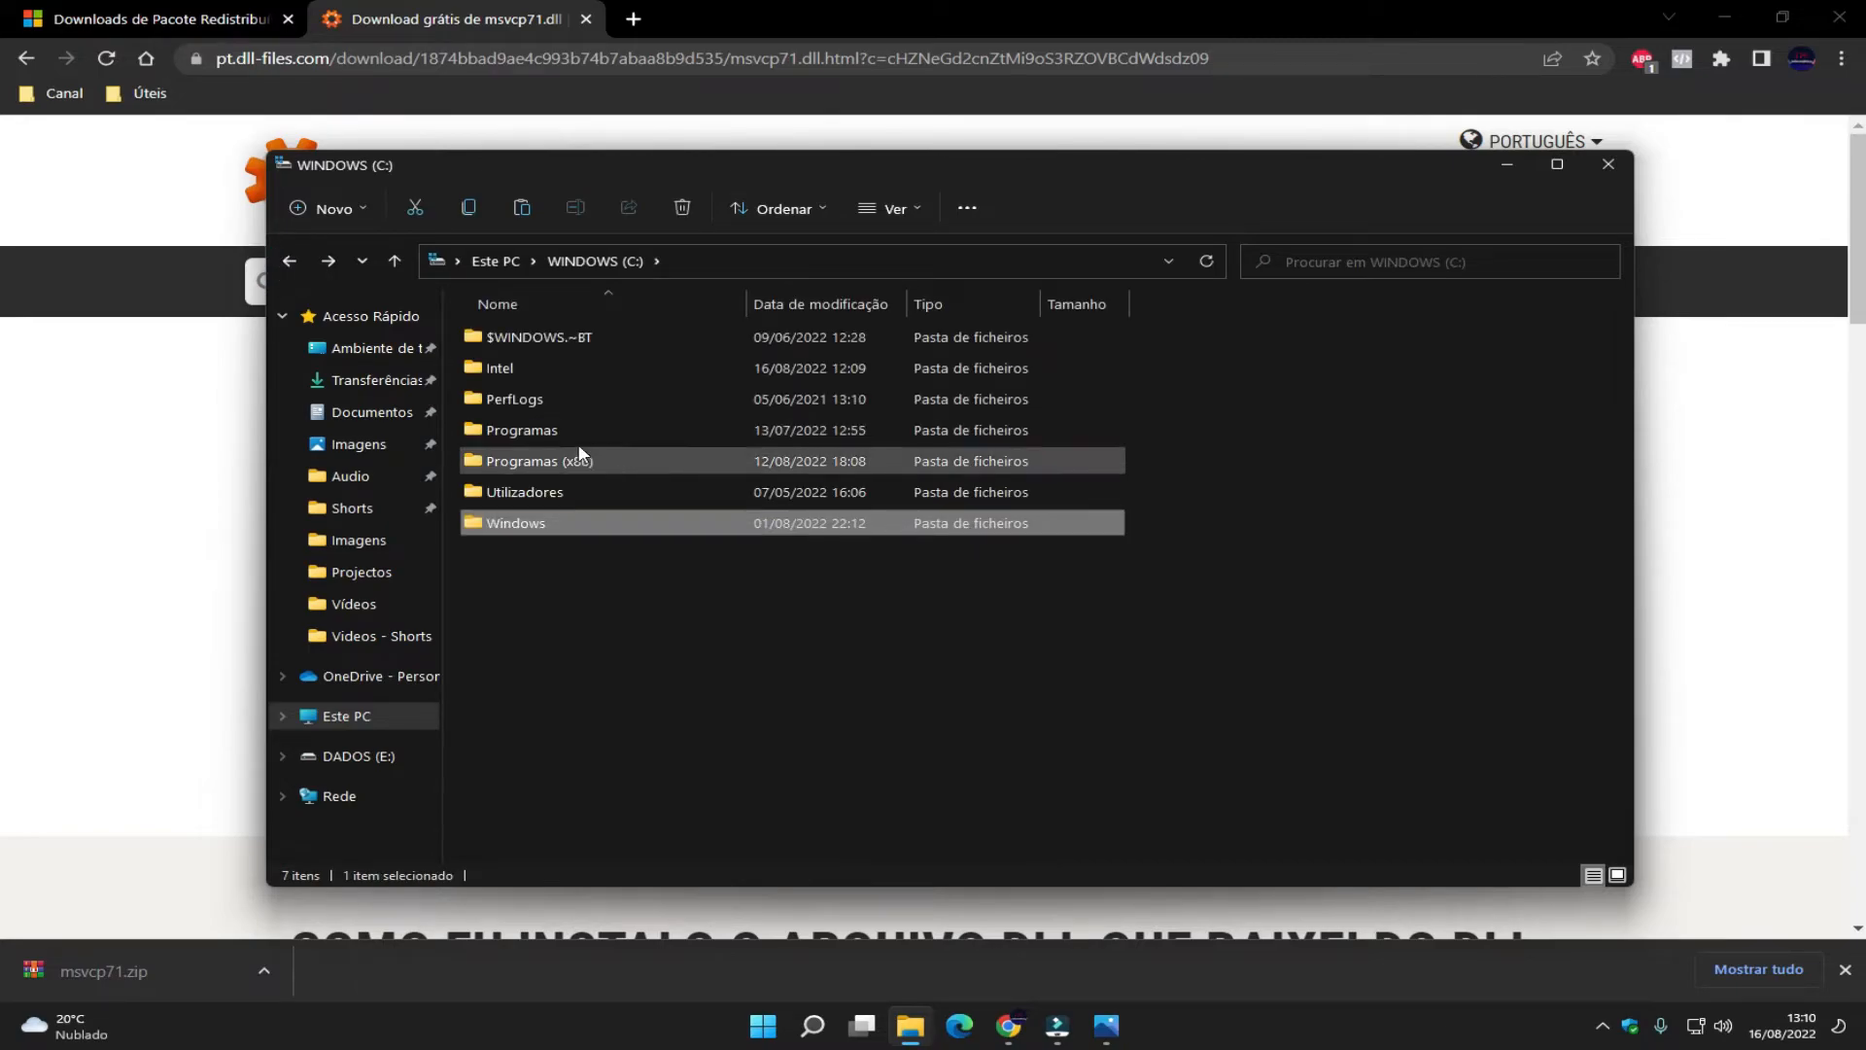
left_click(527, 430)
double_click(526, 429)
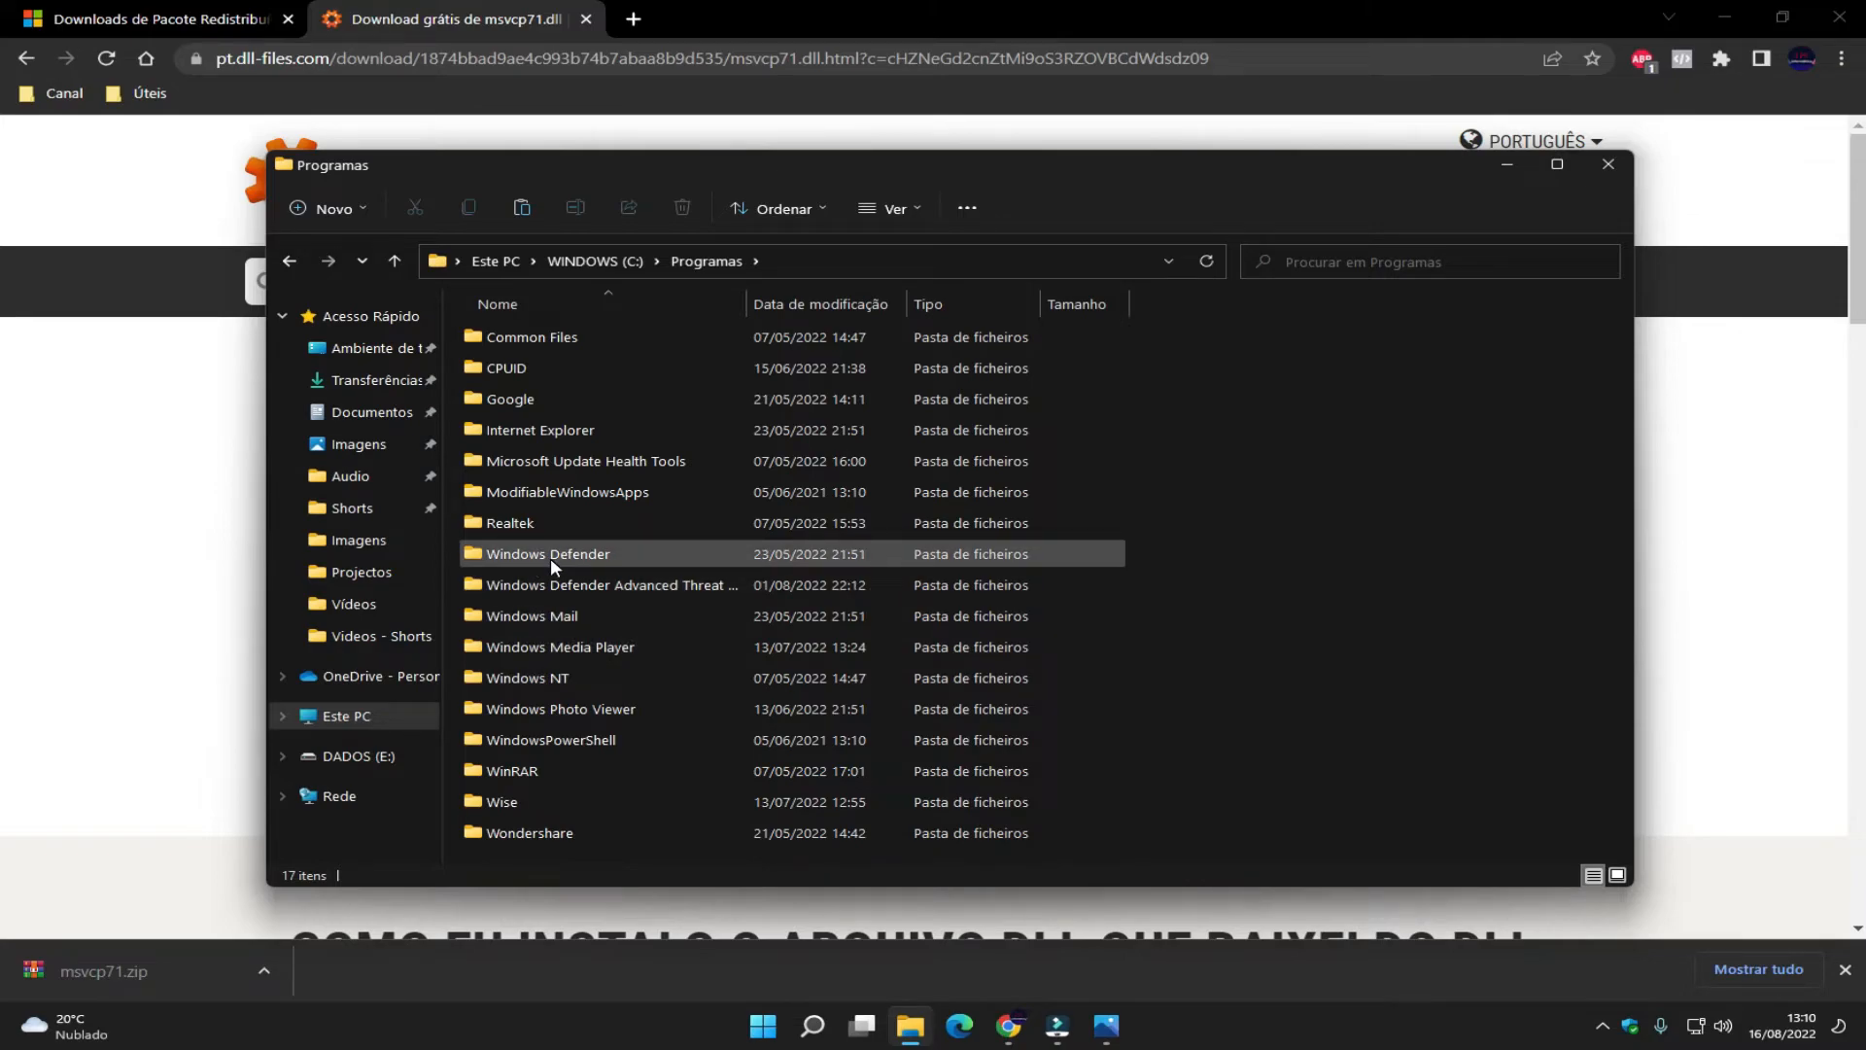
double_click(543, 833)
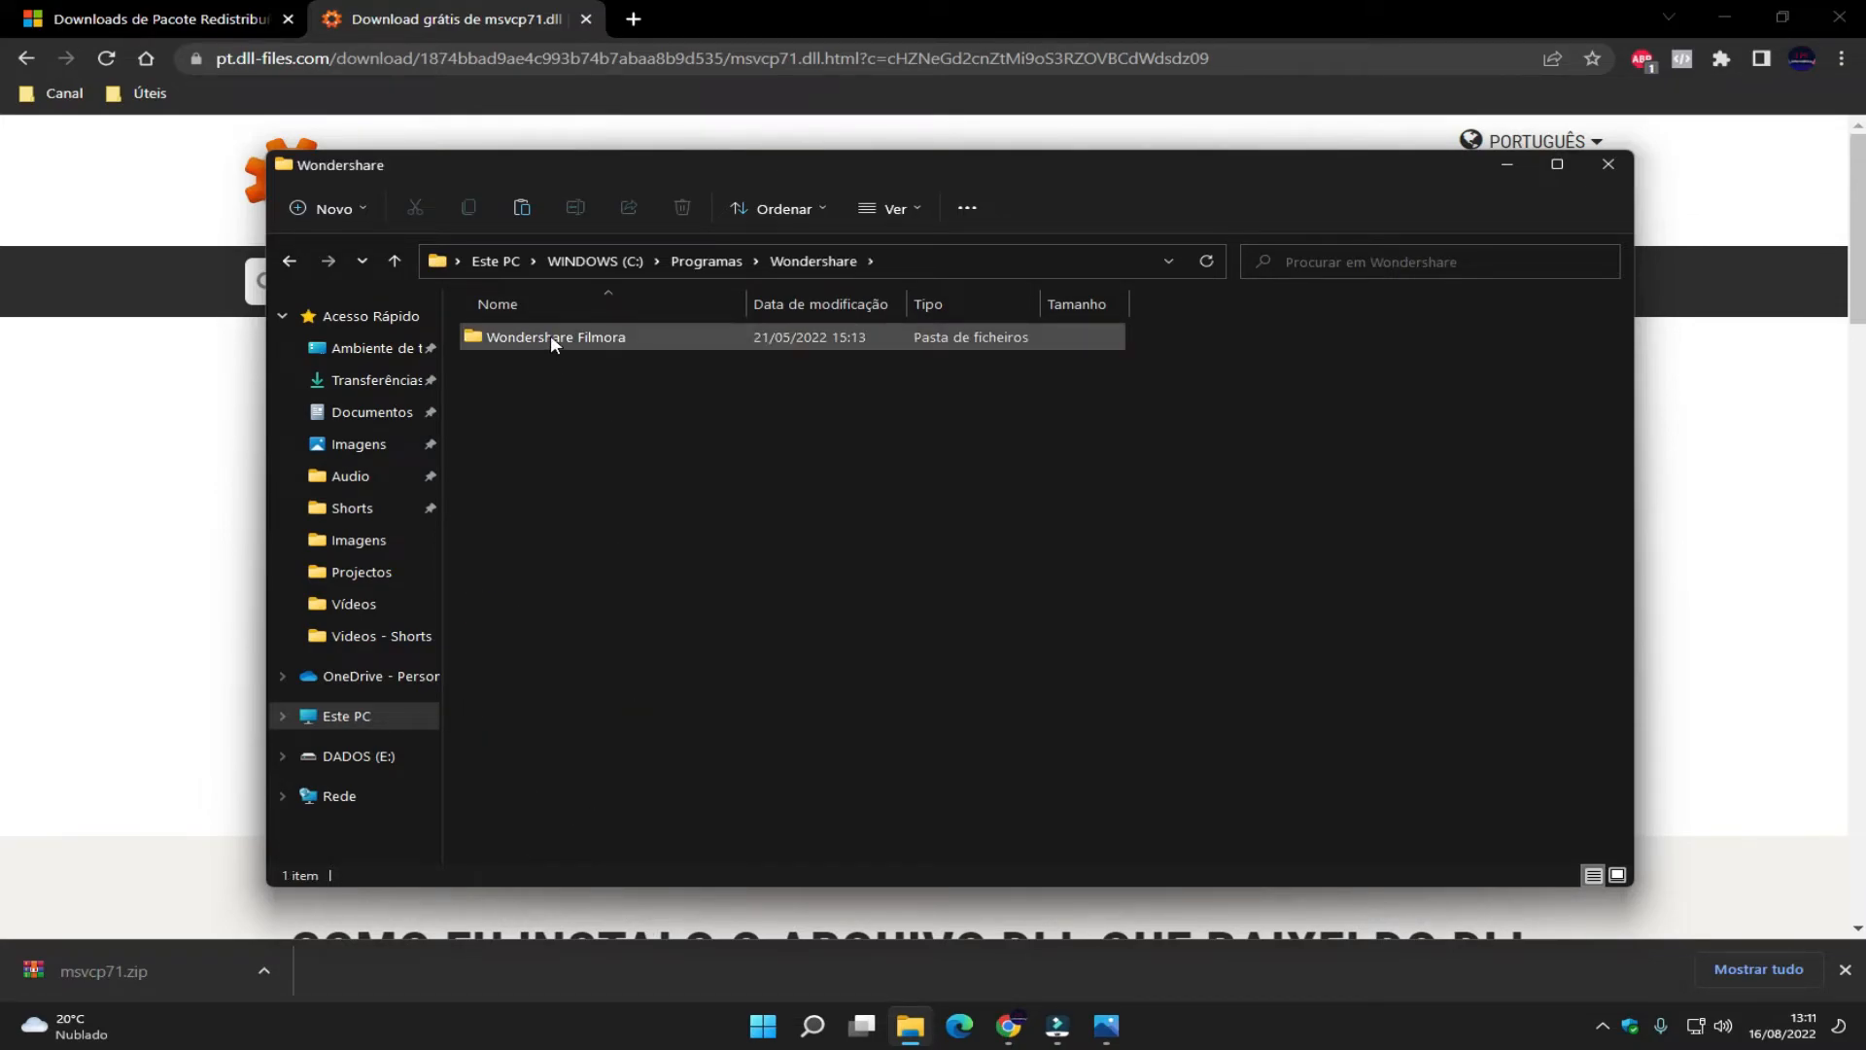
double_click(551, 334)
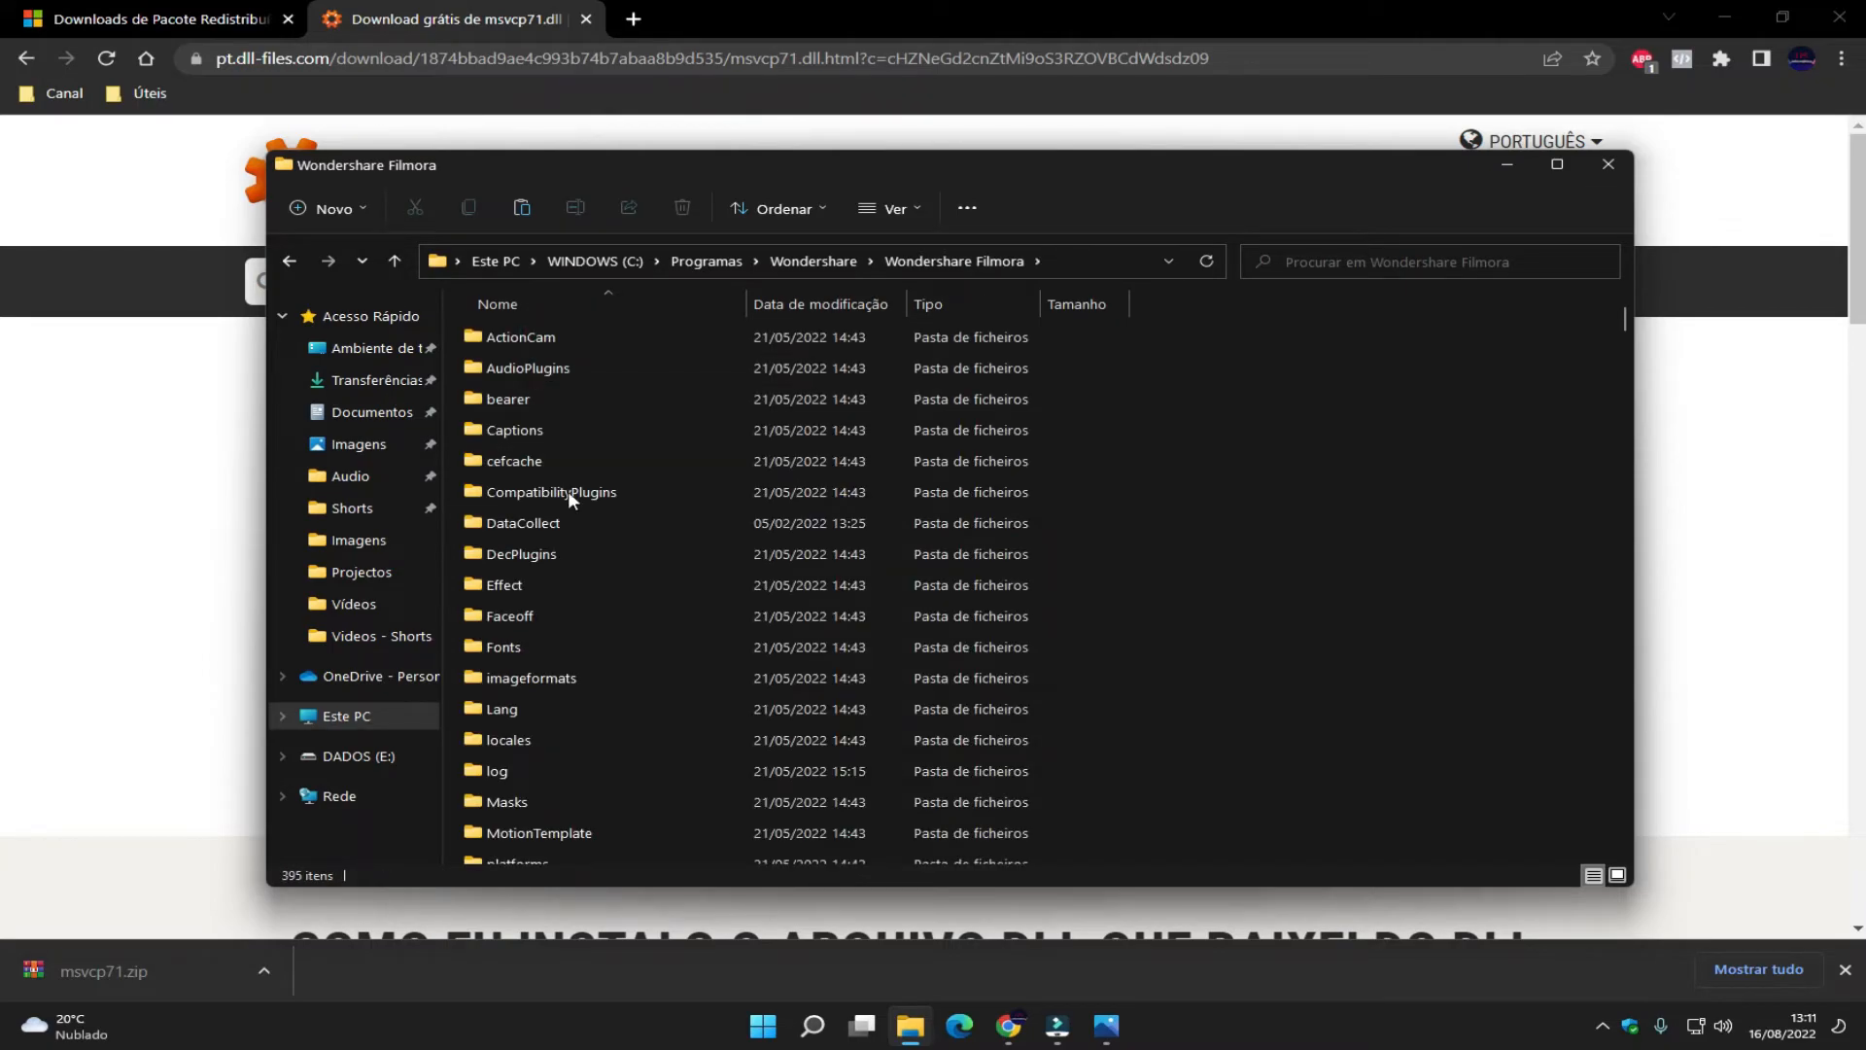
scroll(1309, 641, "down", 5)
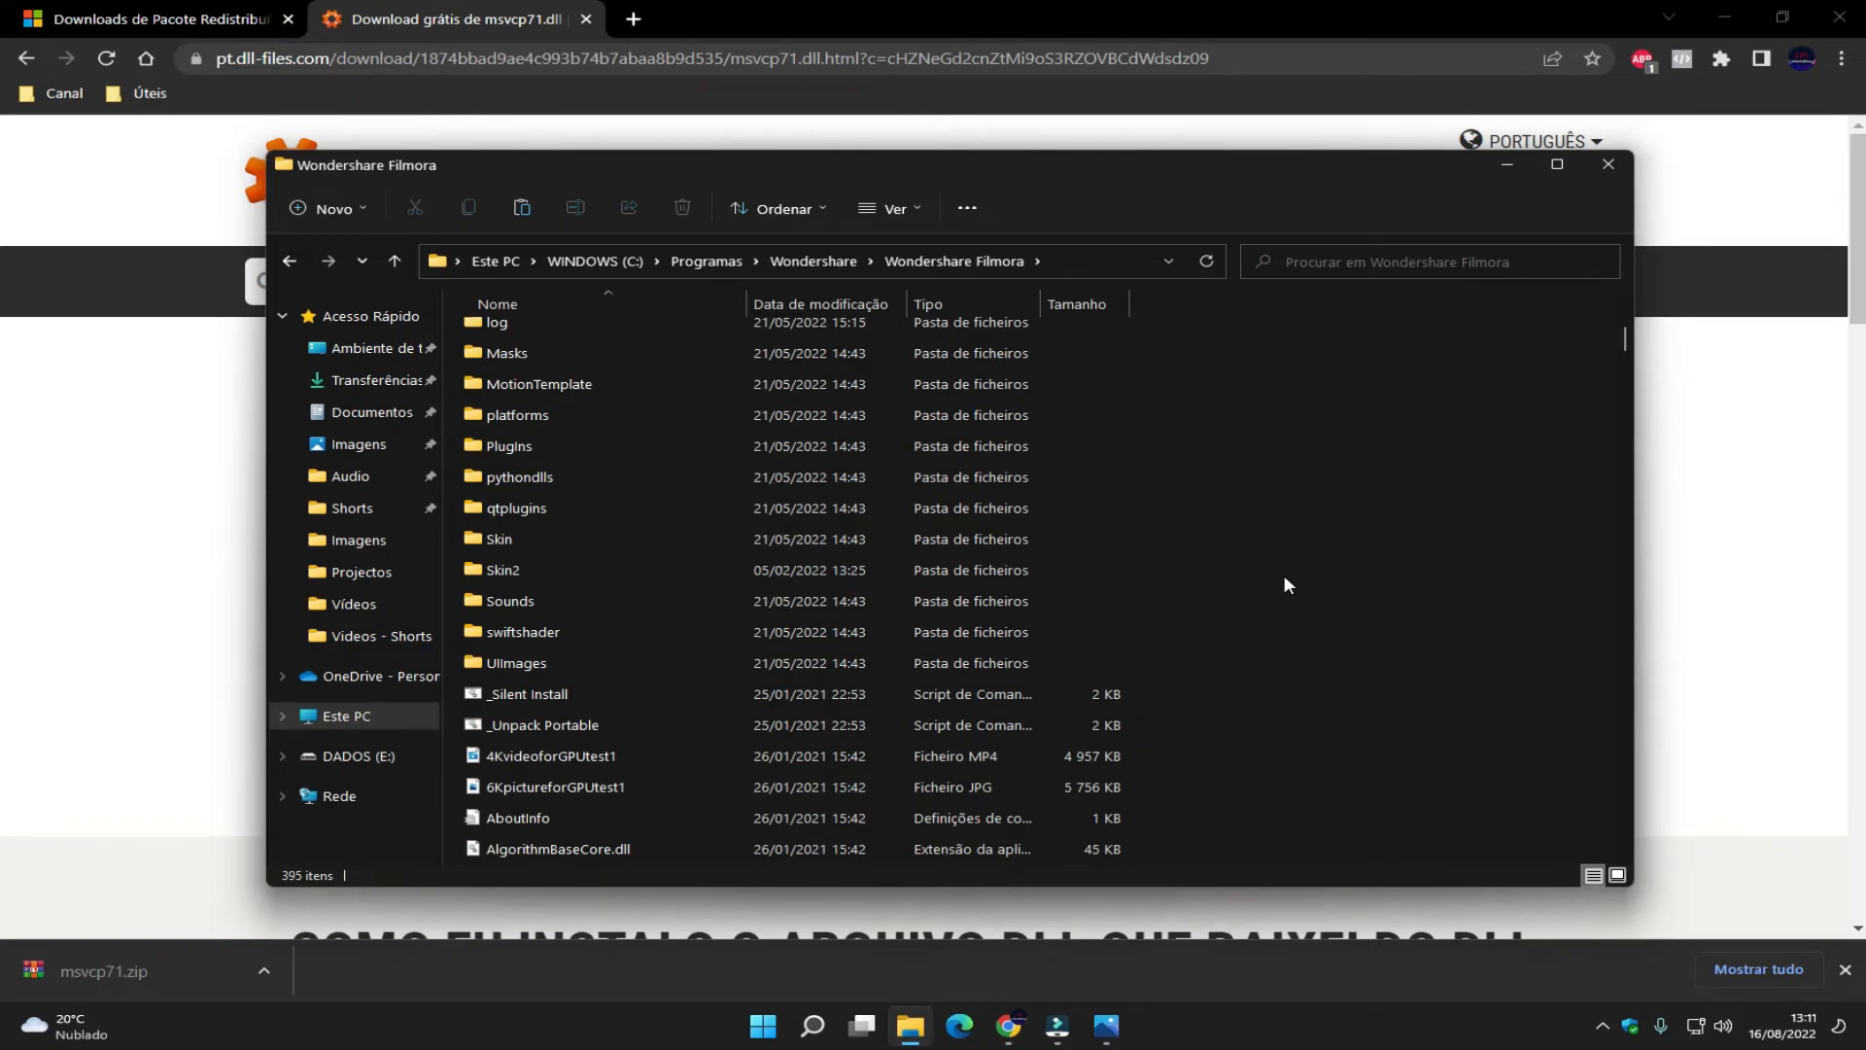
- Return to the DLL-FILES.COM page in Chrome and check its DLL search field without searching
left_click(91, 561)
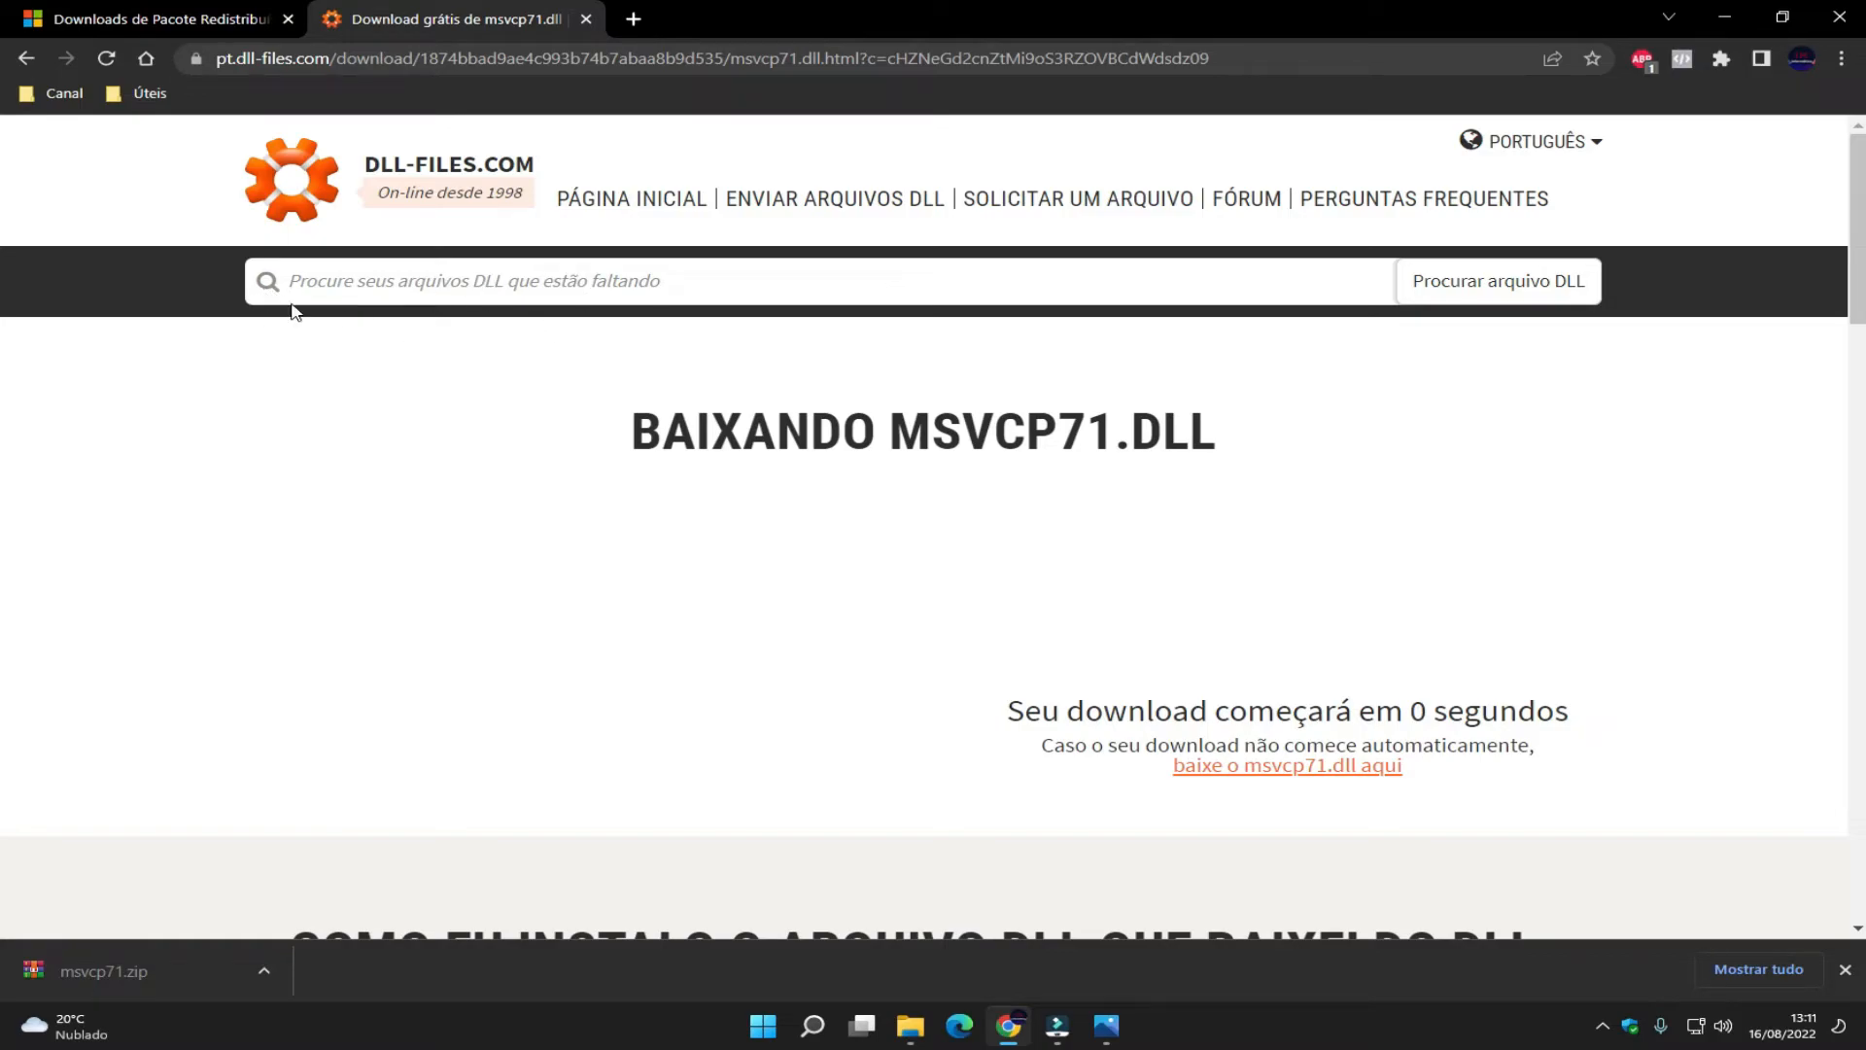
left_click(409, 280)
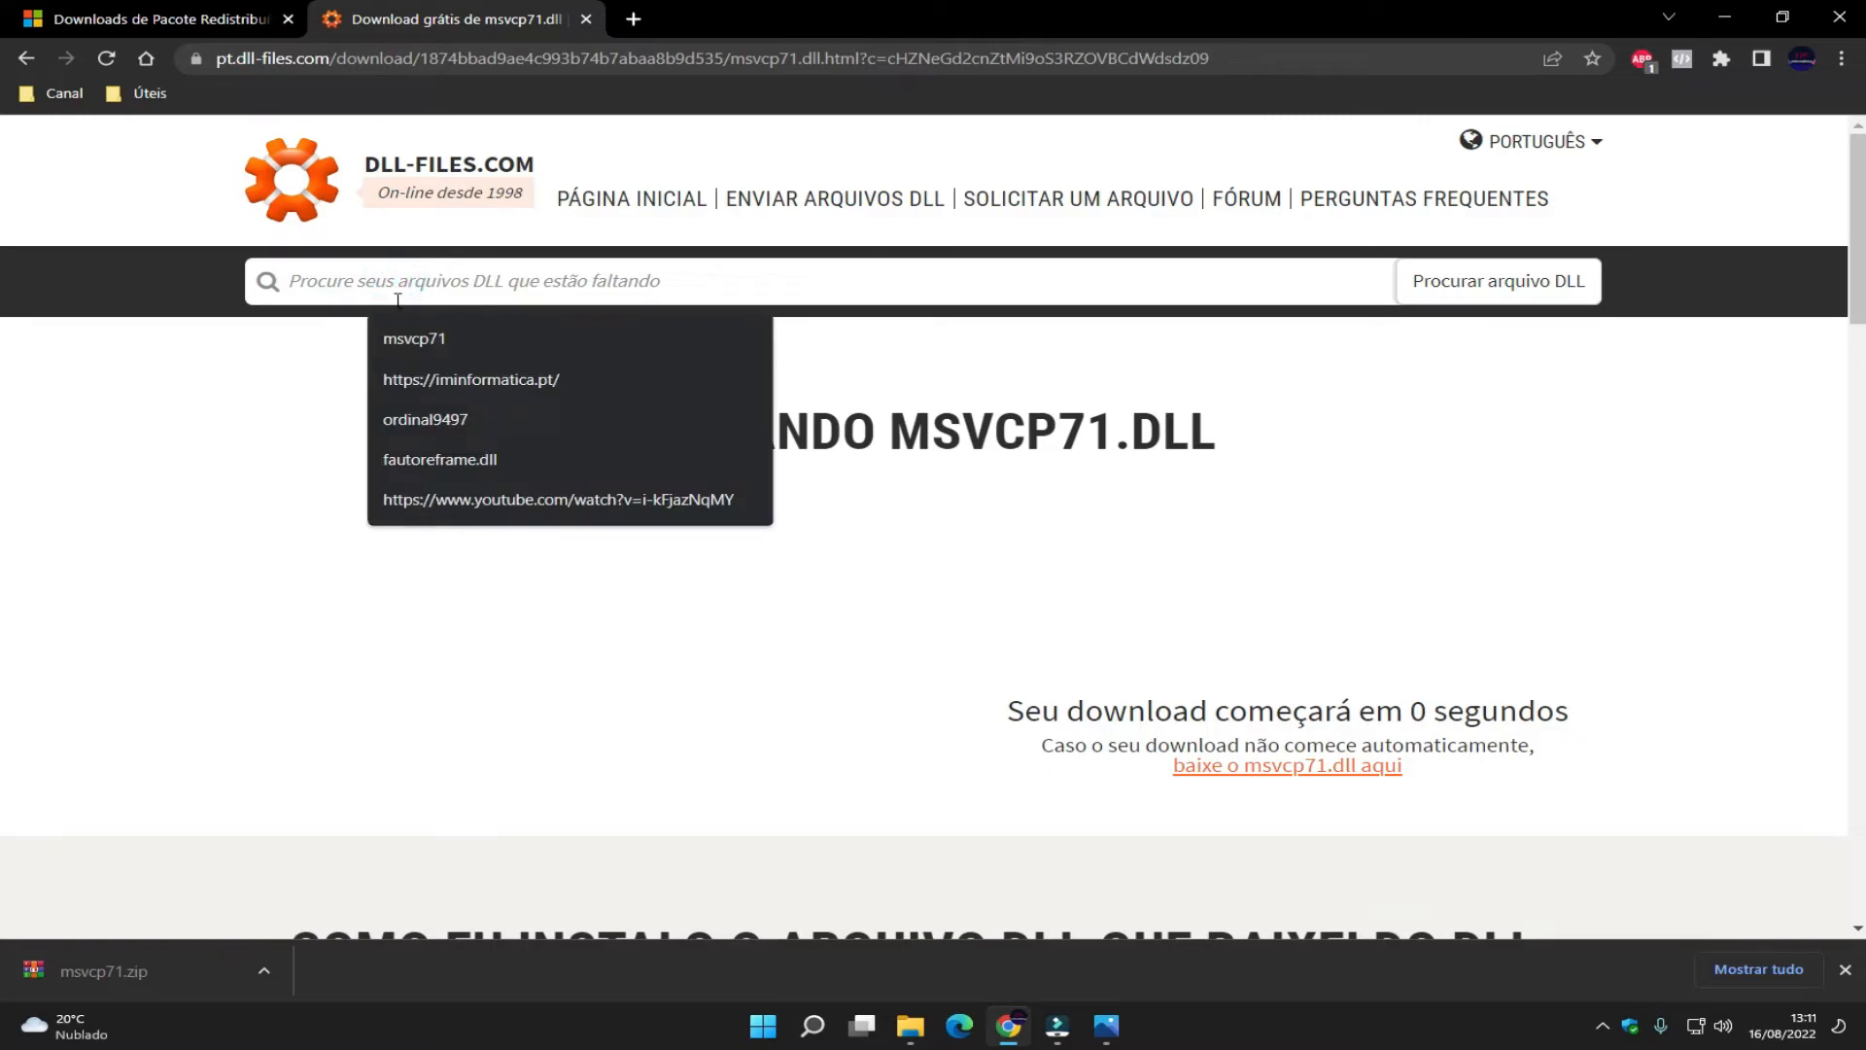
left_click(202, 379)
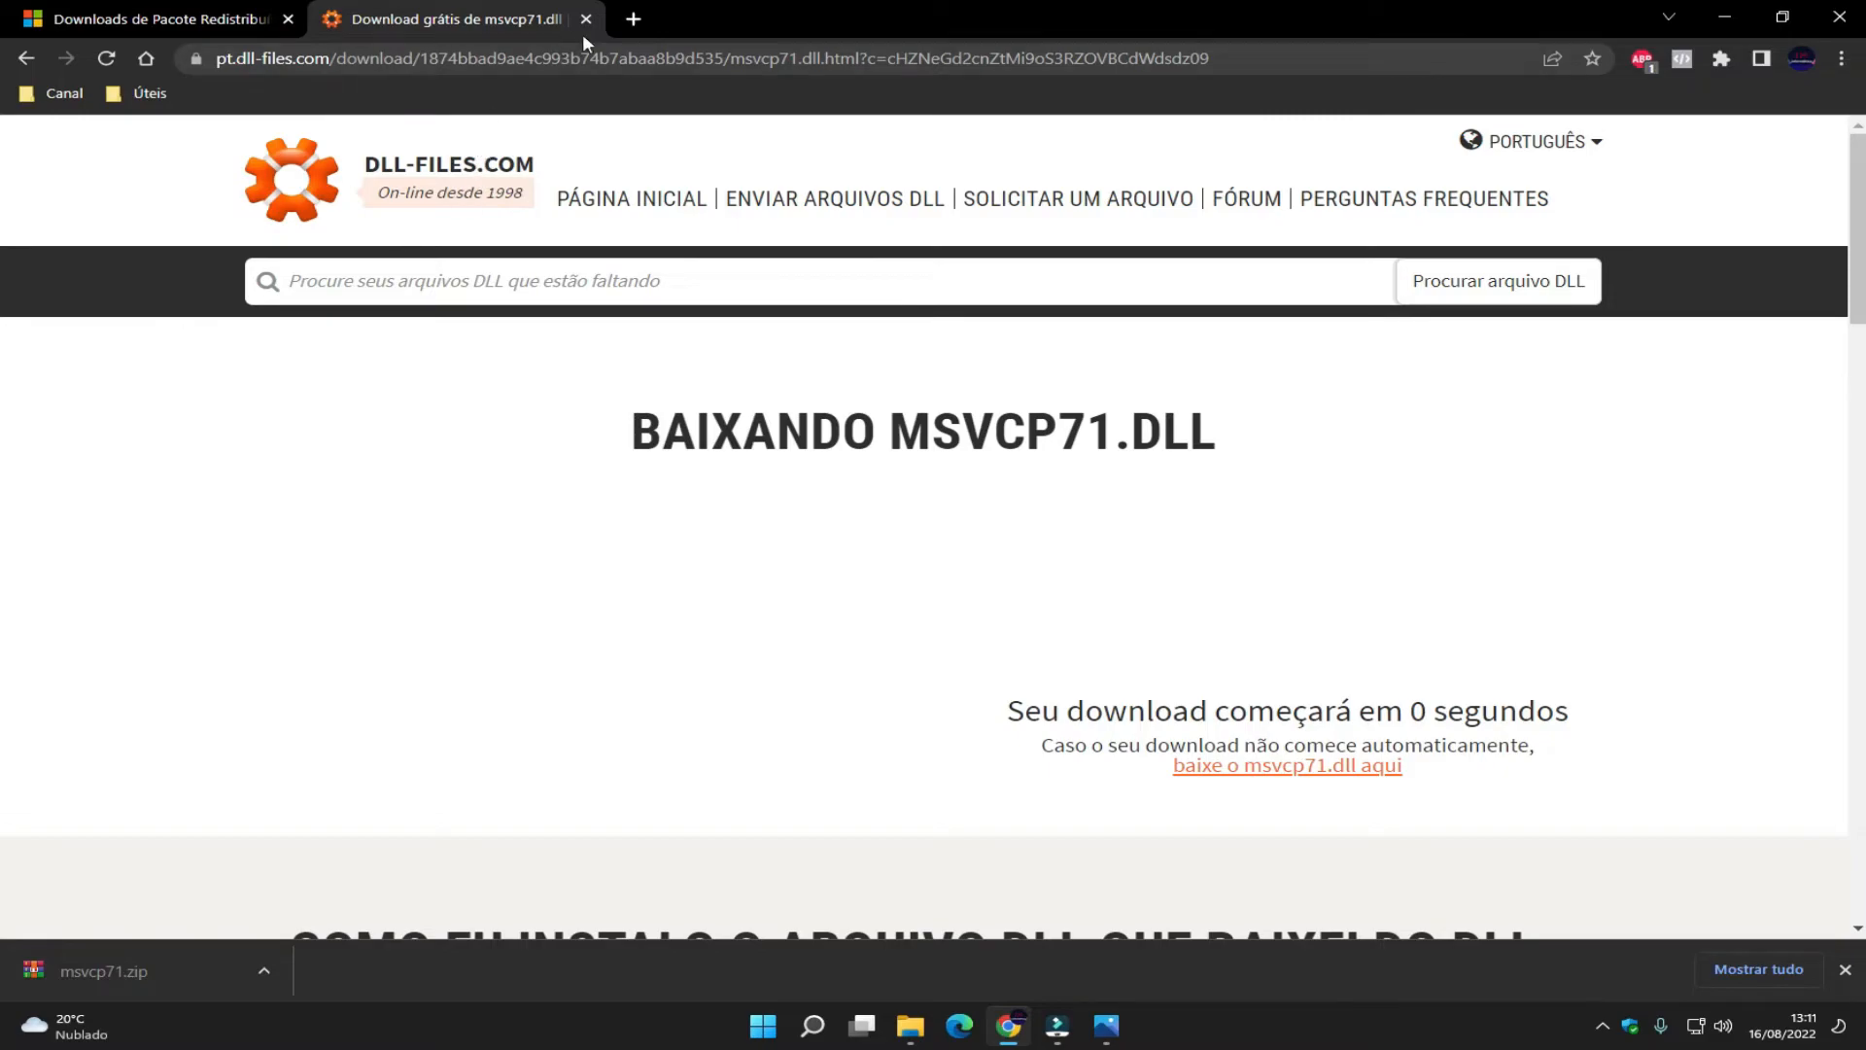
- Search Google for msvcp71 in a new tab and open the DLL-FILES.COM result for msvcp71.dll
left_click(633, 20)
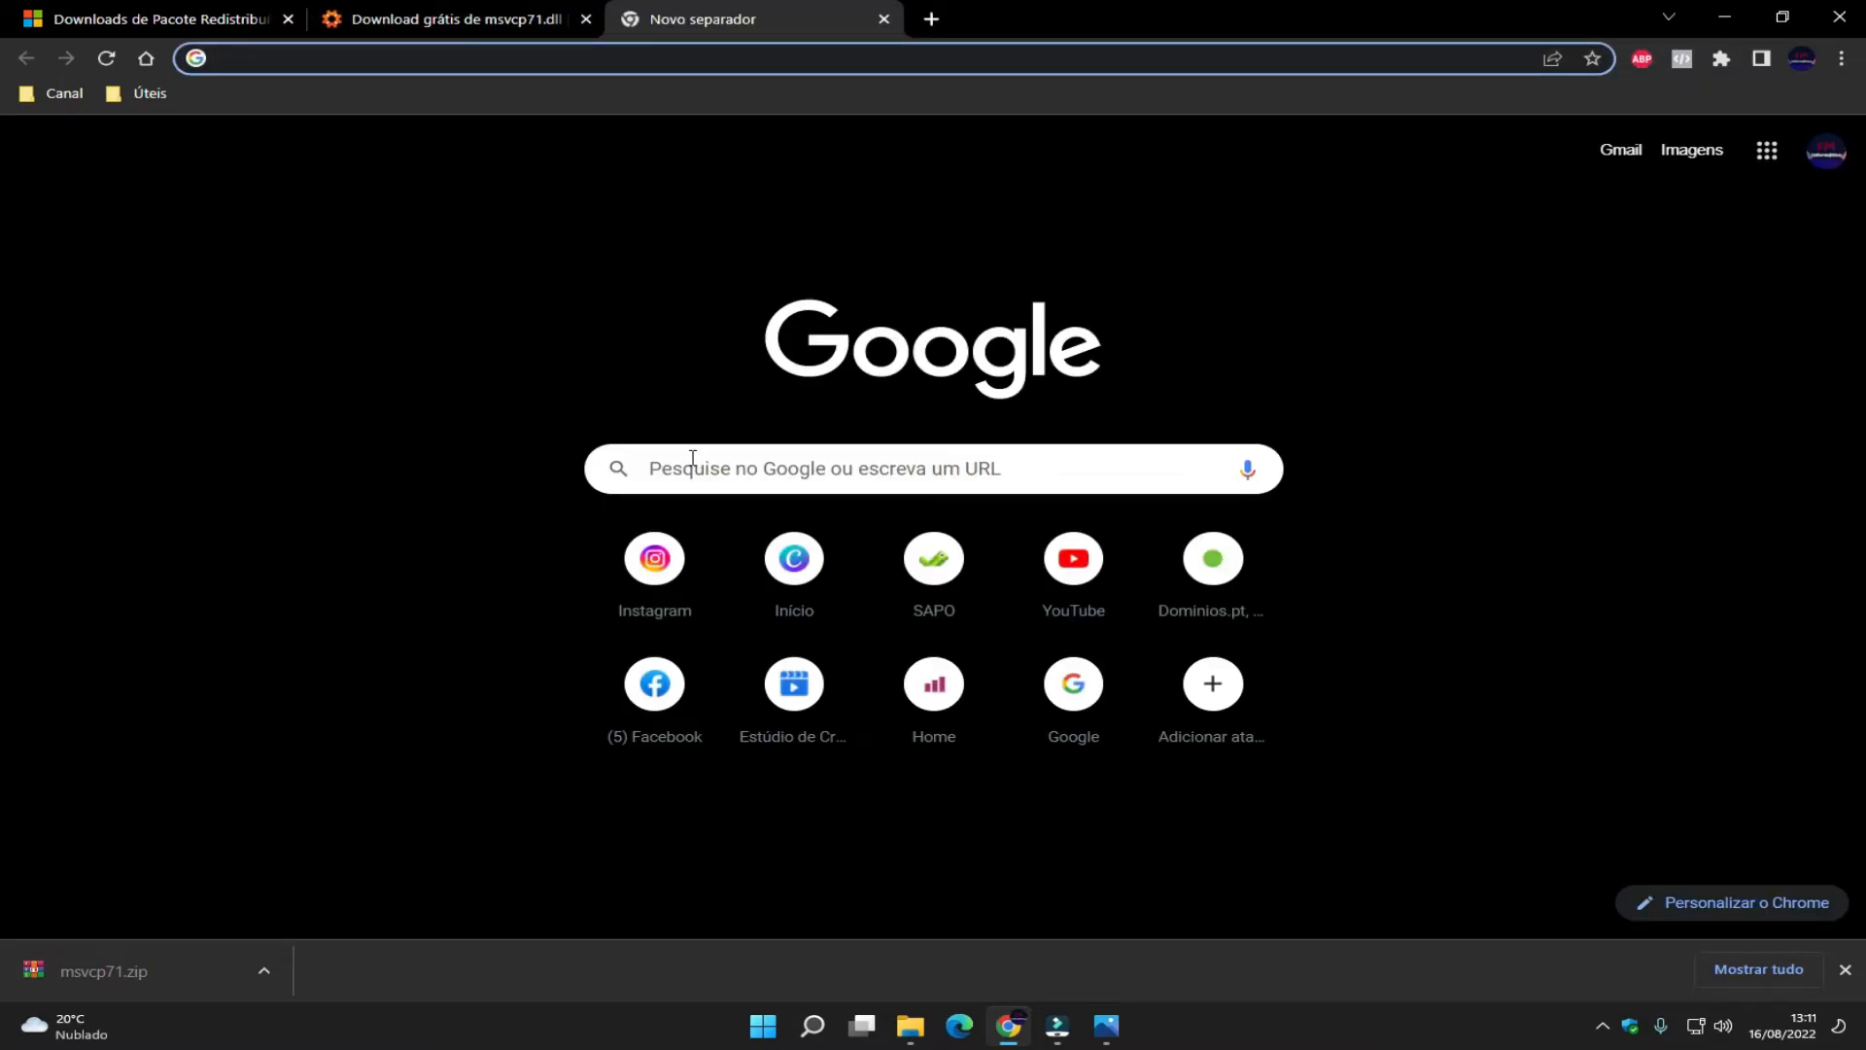
type("msvcp71")
key("Return")
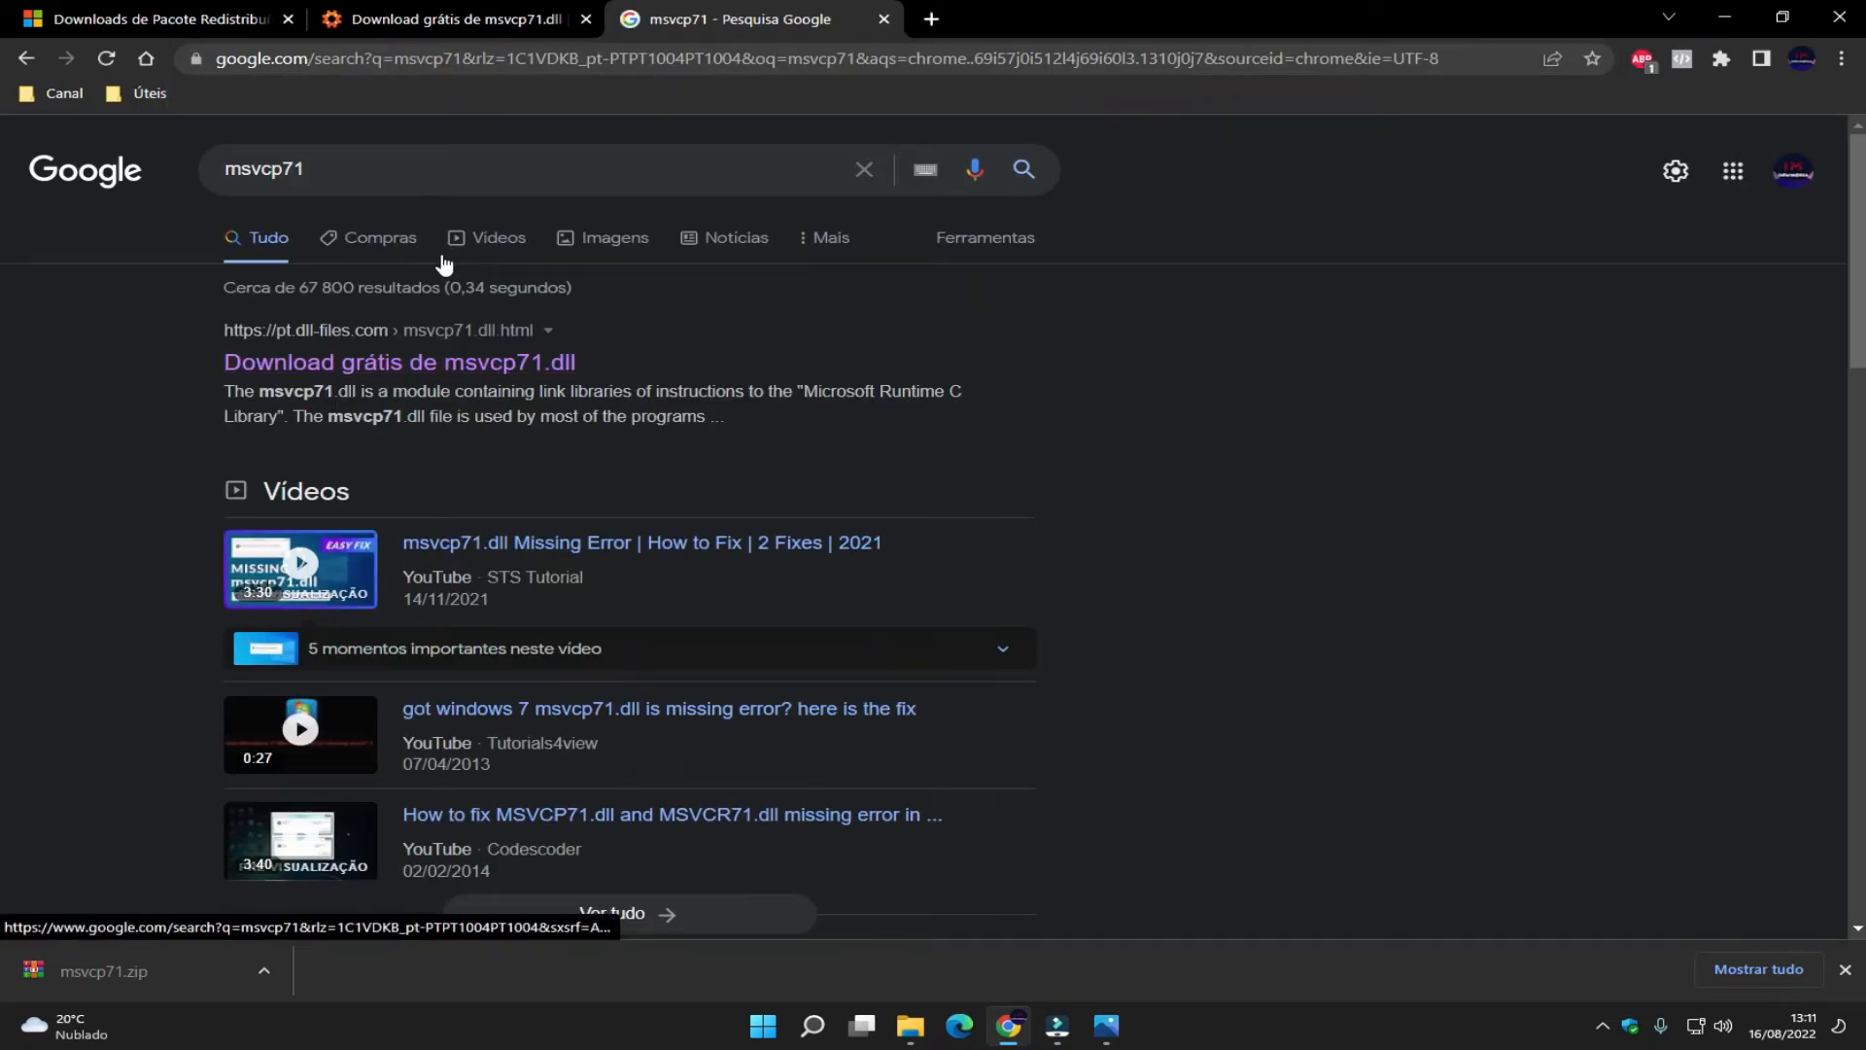
left_click(347, 370)
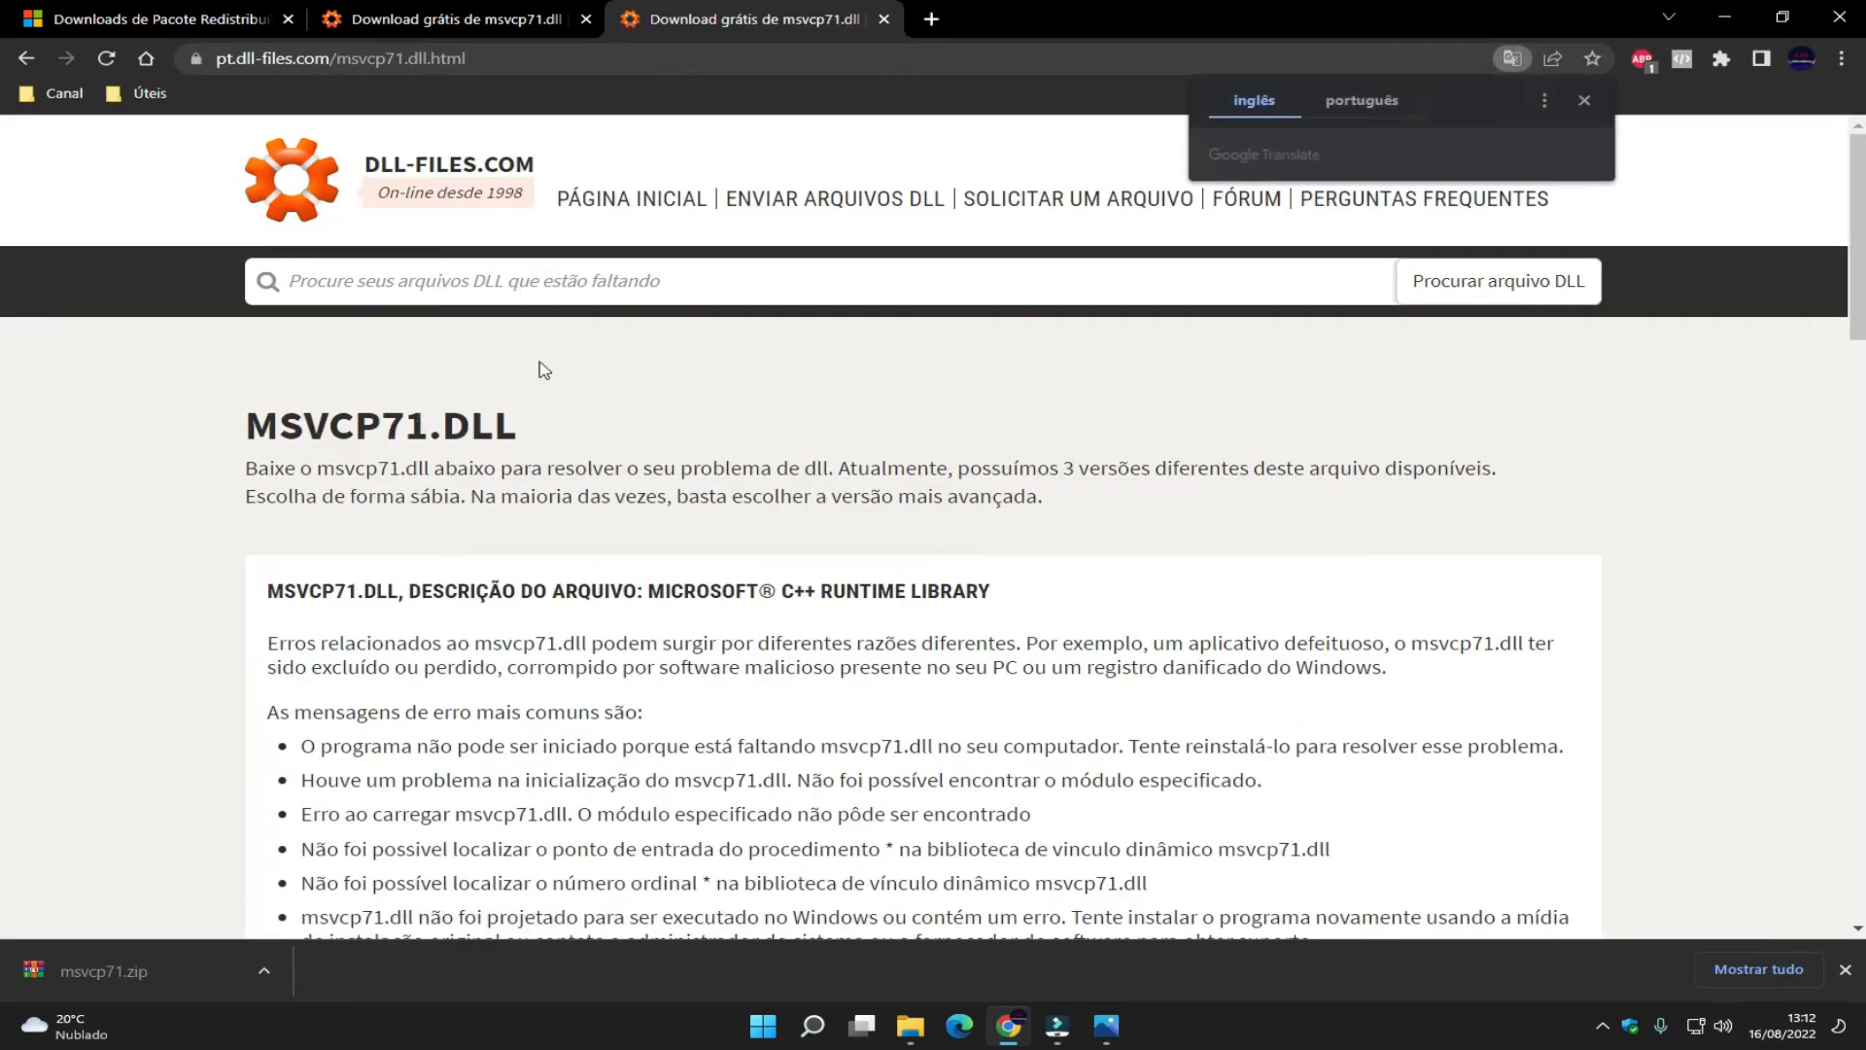